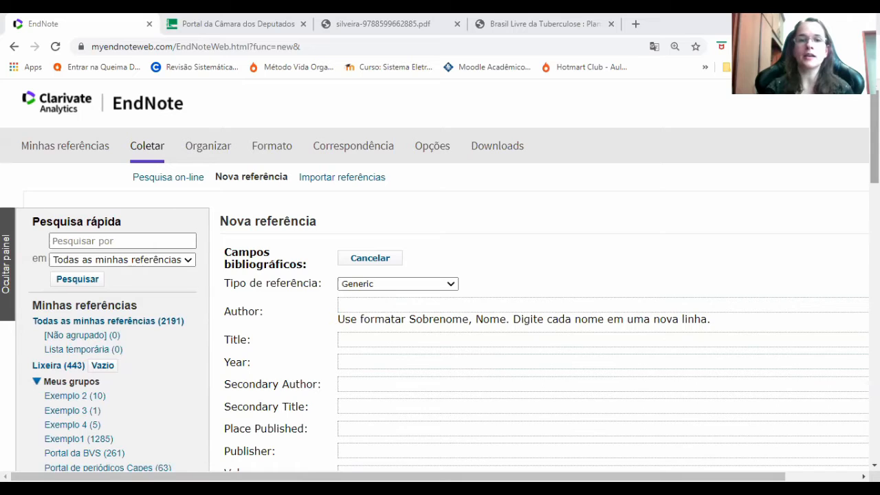
Review the required and optional fields of the new reference form and set its reference type to Book.
scroll(440, 275, "down", 4)
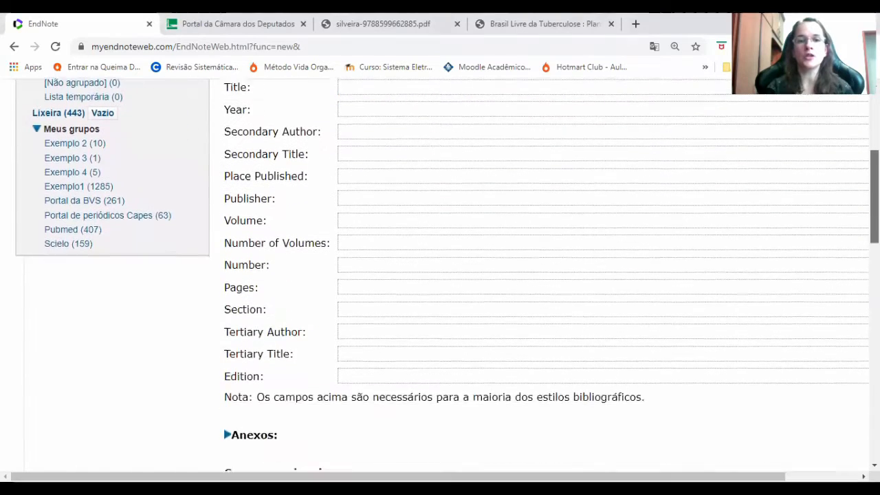
scroll(440, 275, "down", 5)
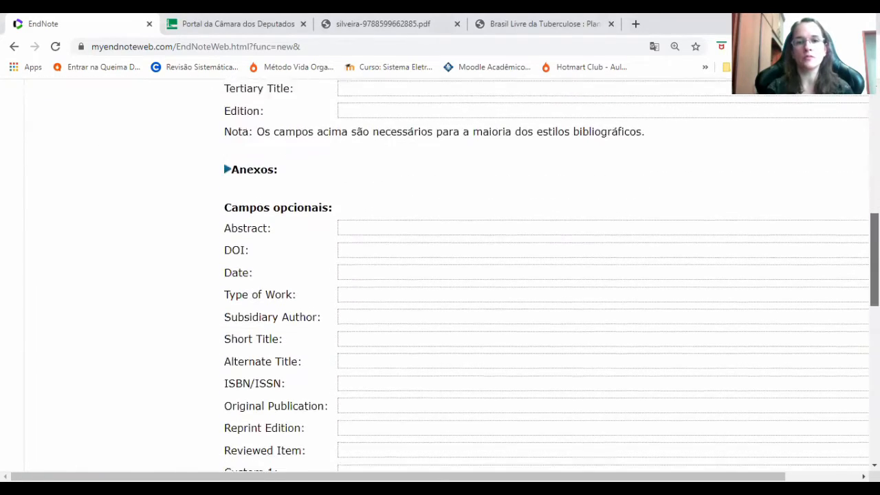
scroll(440, 275, "down", 3)
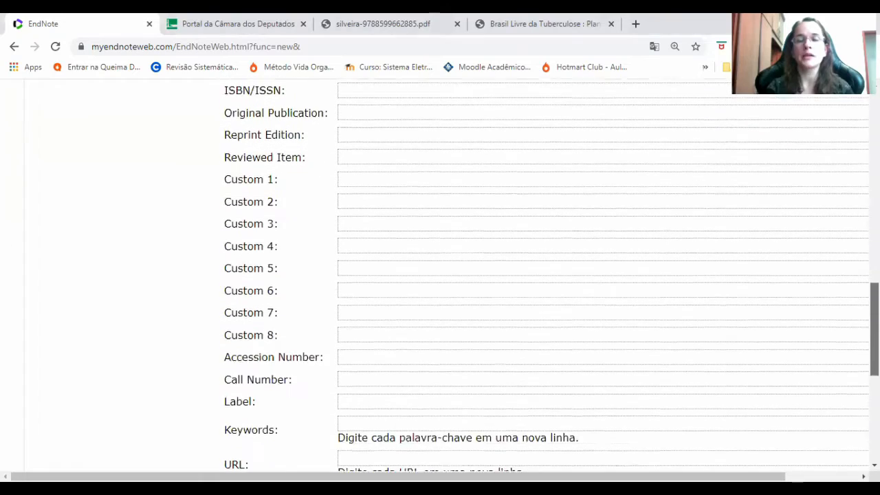
scroll(440, 275, "up", 3)
scroll(440, 275, "up", 5)
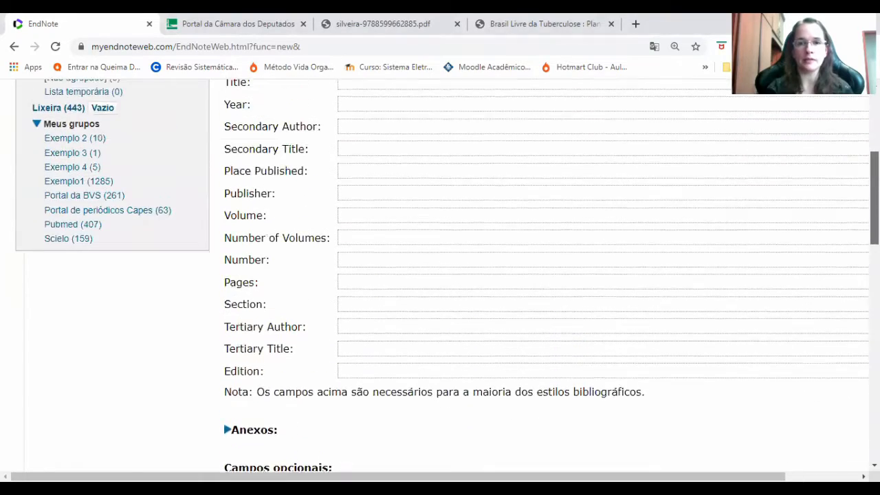
scroll(440, 275, "up", 2)
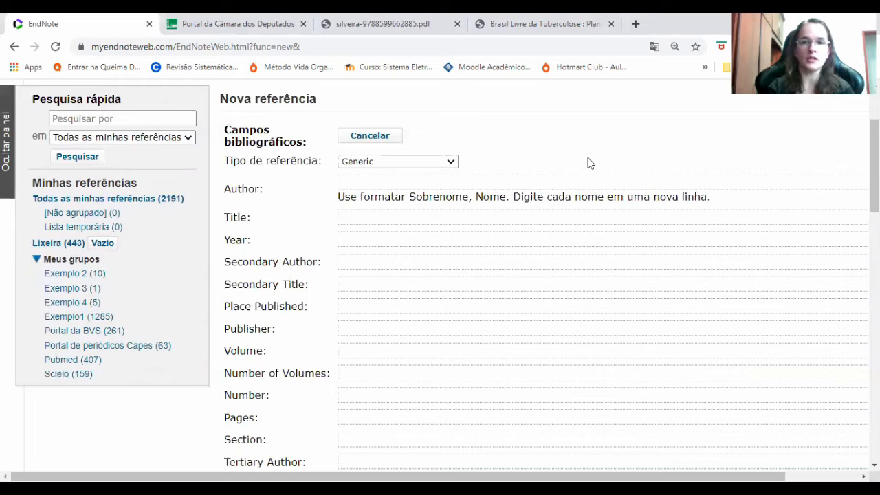
left_click(452, 165)
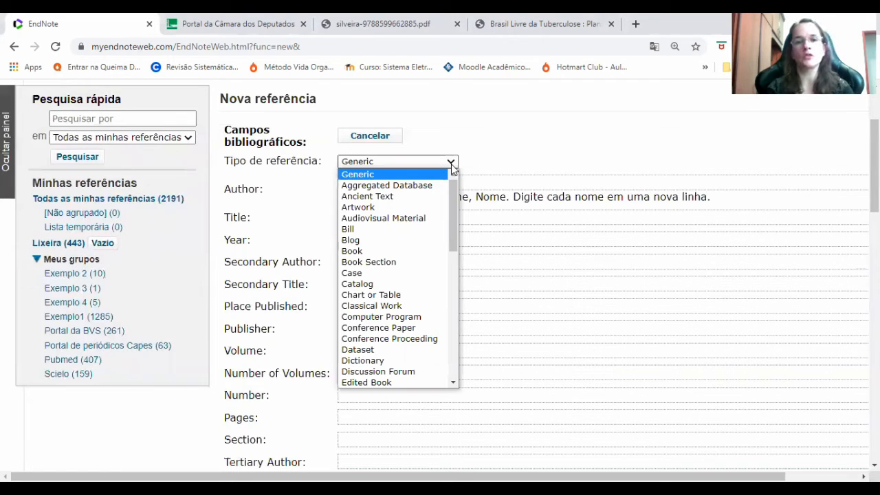
left_click(420, 249)
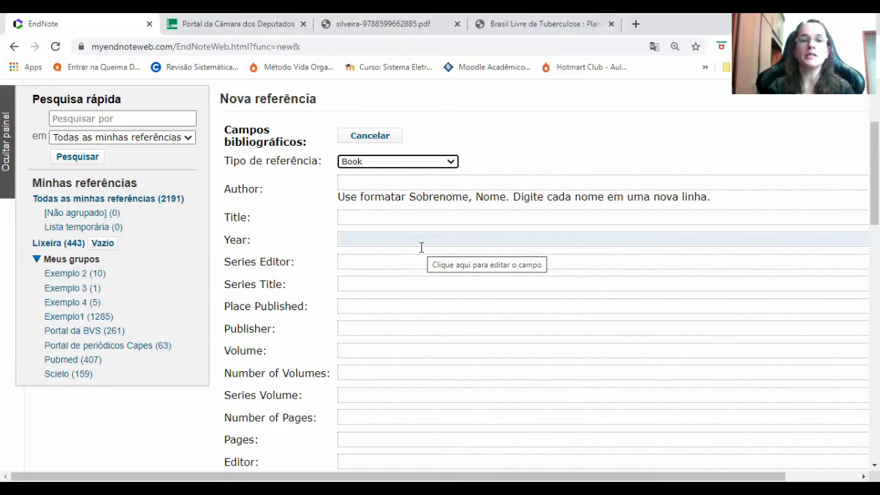
Switch to the Câmara dos Deputados page and read the title and summary of Lei nº 8.666.
key("ctrl+Tab")
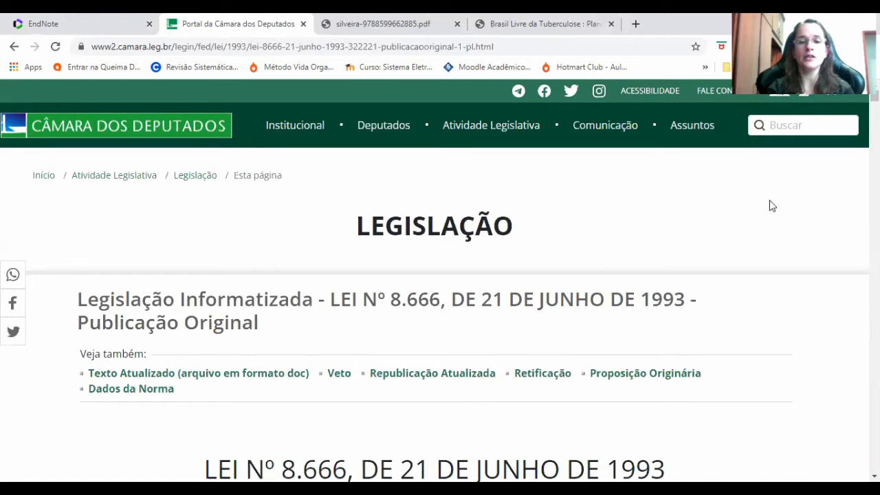
scroll(772, 205, "down", 2)
scroll(772, 205, "down", 2)
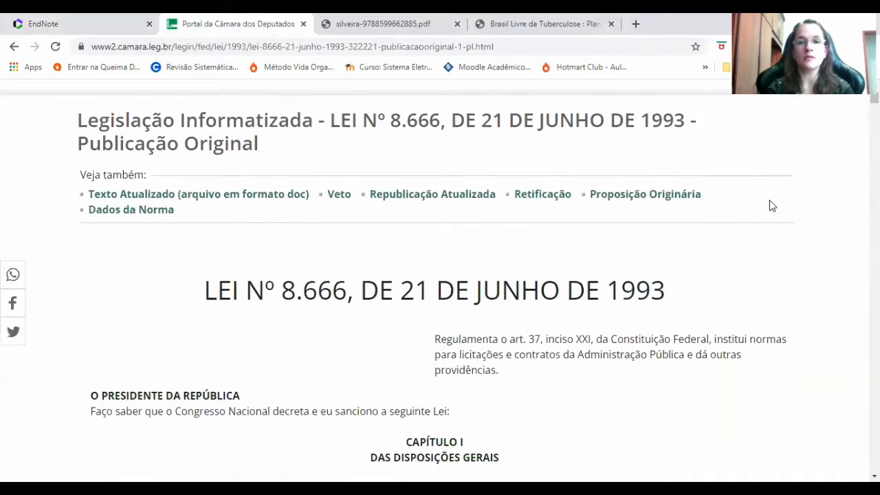
scroll(772, 205, "down", 1)
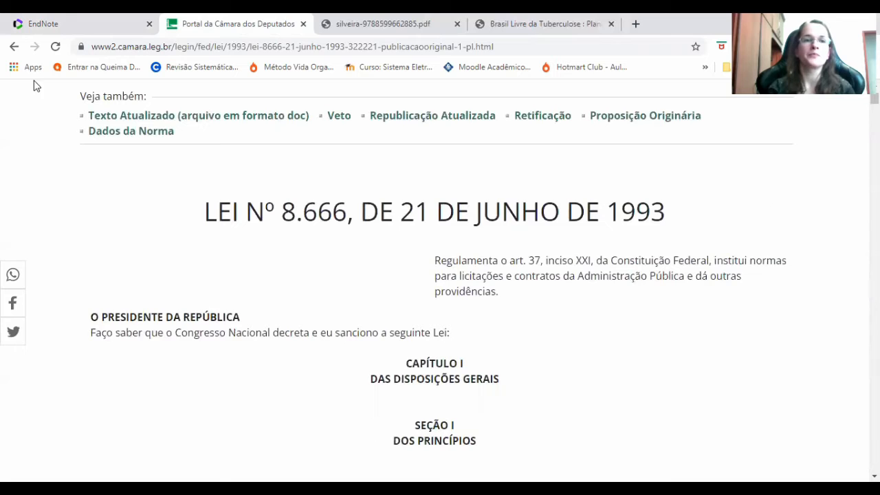
Return to the EndNote new reference form and set the reference type to Journal Article.
left_click(66, 18)
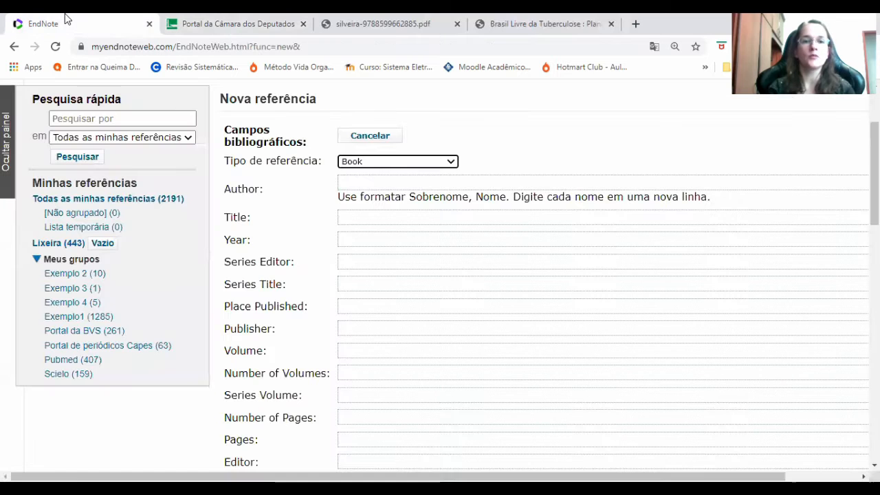
left_click(450, 162)
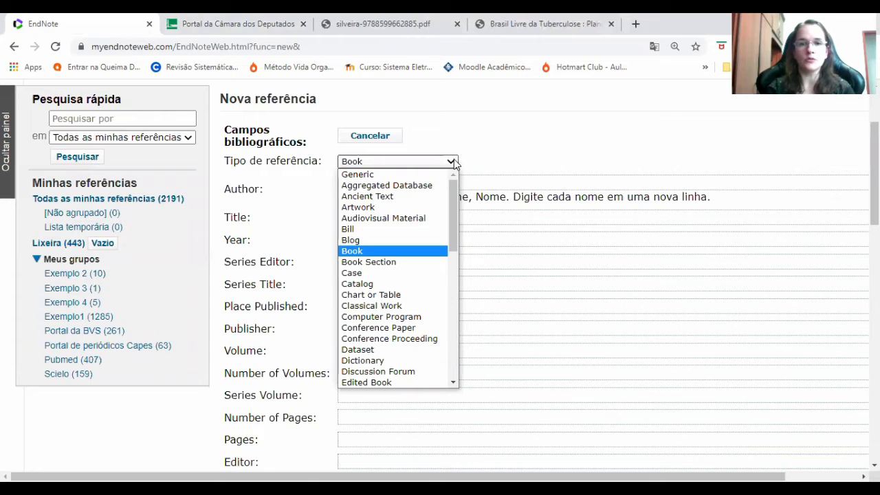
left_click_drag(451, 195, 446, 259)
left_click(404, 311)
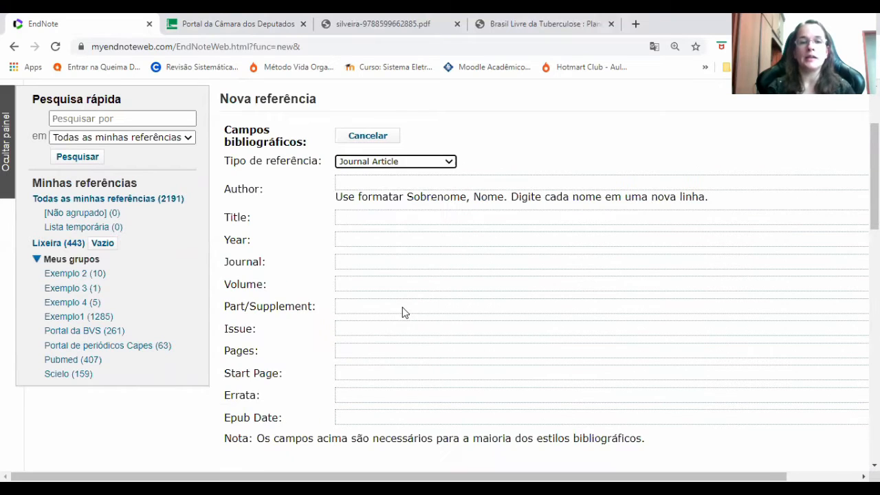
left_click(451, 164)
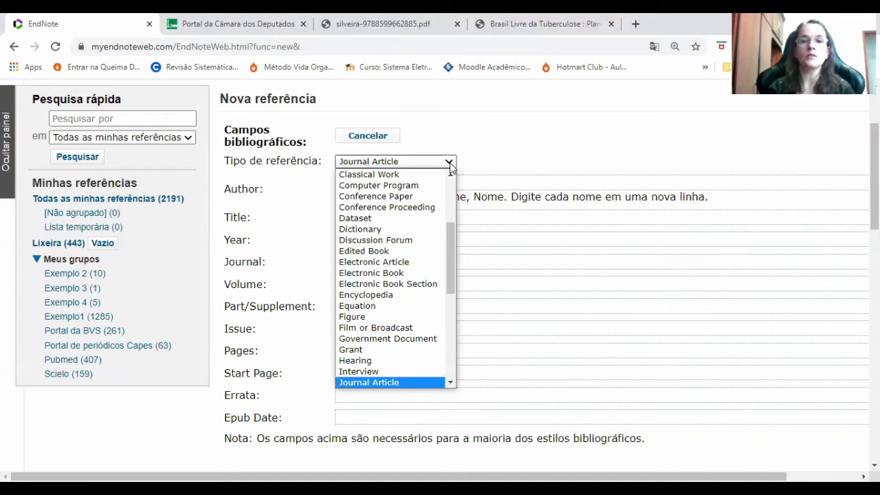
left_click(451, 165)
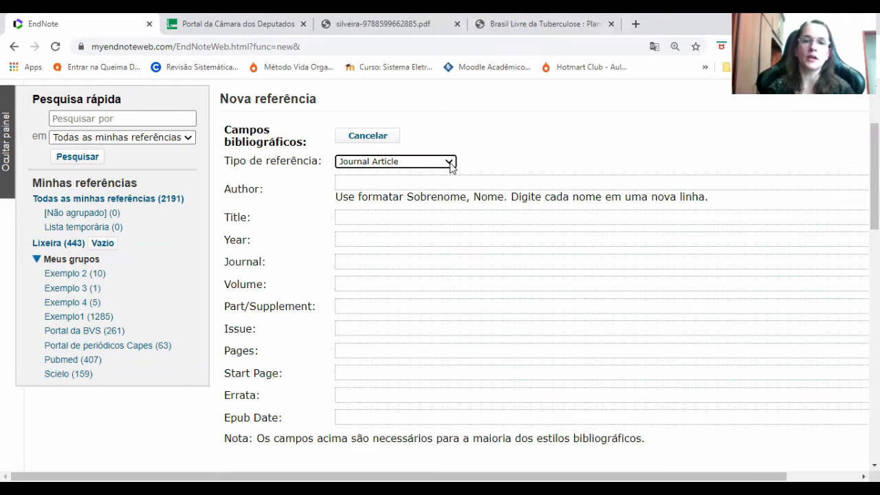
Try the Book and Bill reference types to compare the fields they offer.
left_click(451, 165)
scroll(451, 187, "up", 3)
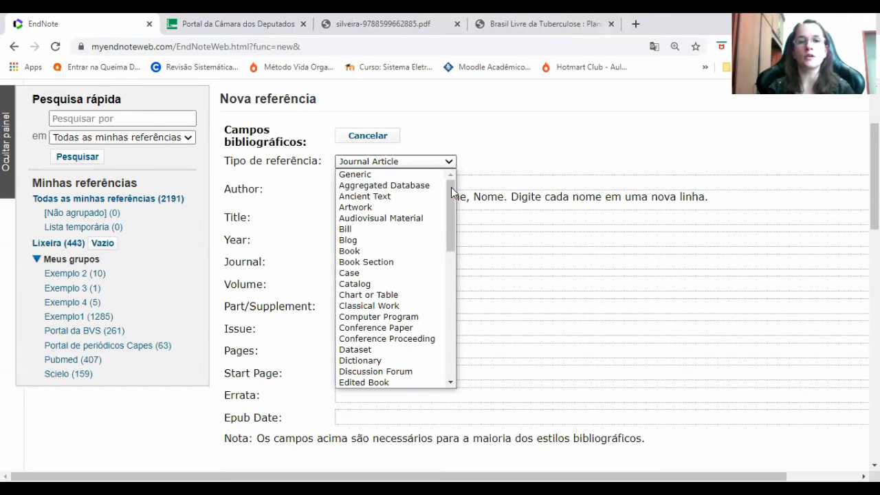
left_click(407, 252)
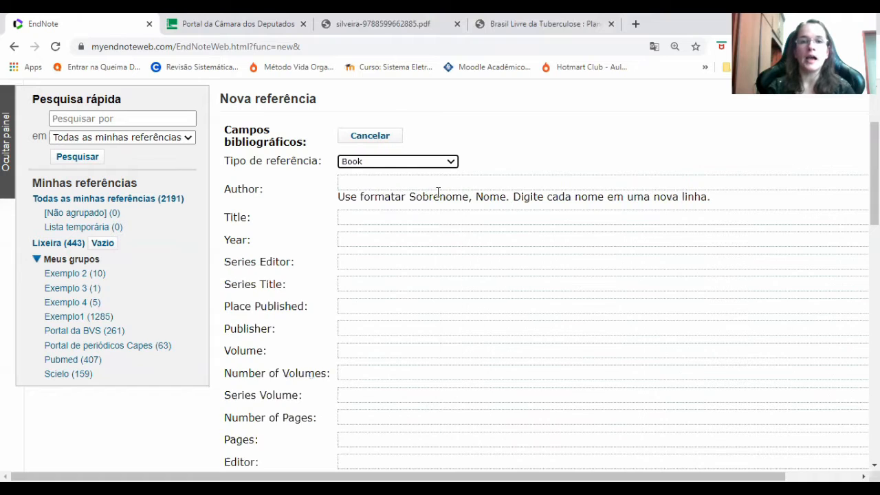
left_click(451, 165)
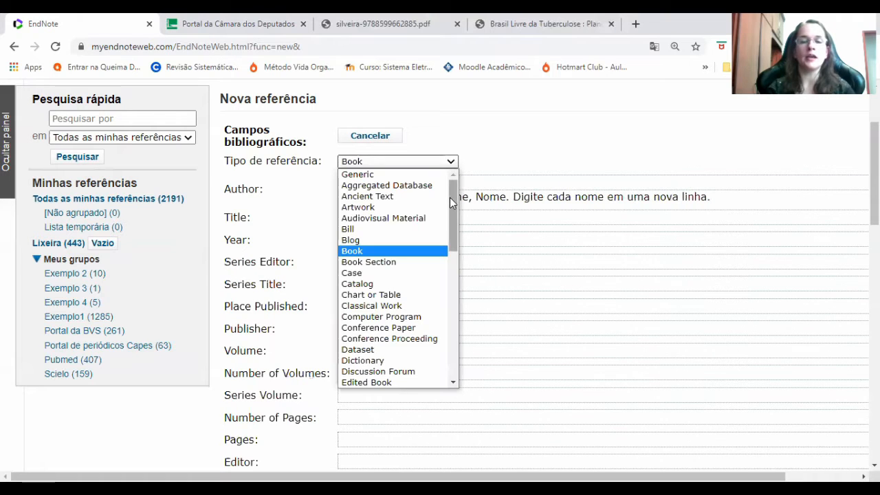
left_click(417, 230)
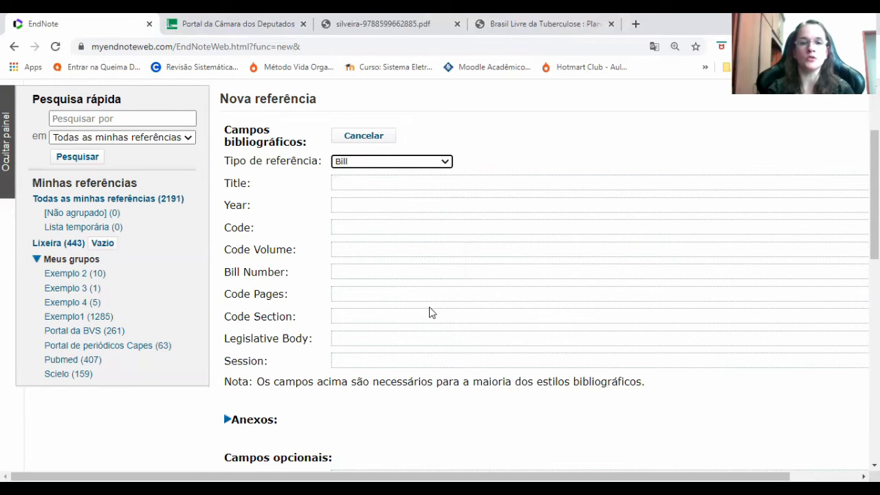
Try the Hearing and Legal Rule or Regulation reference types to compare the fields they offer.
left_click(444, 162)
left_click_drag(445, 192, 444, 256)
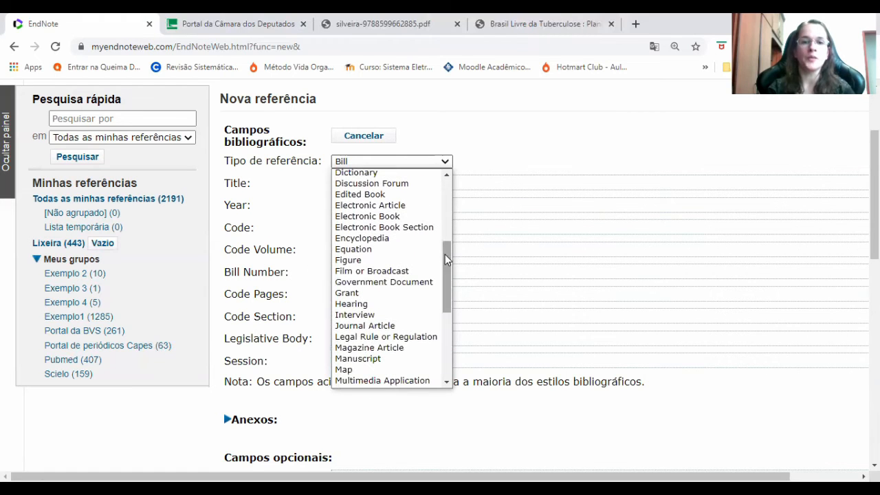
left_click(399, 304)
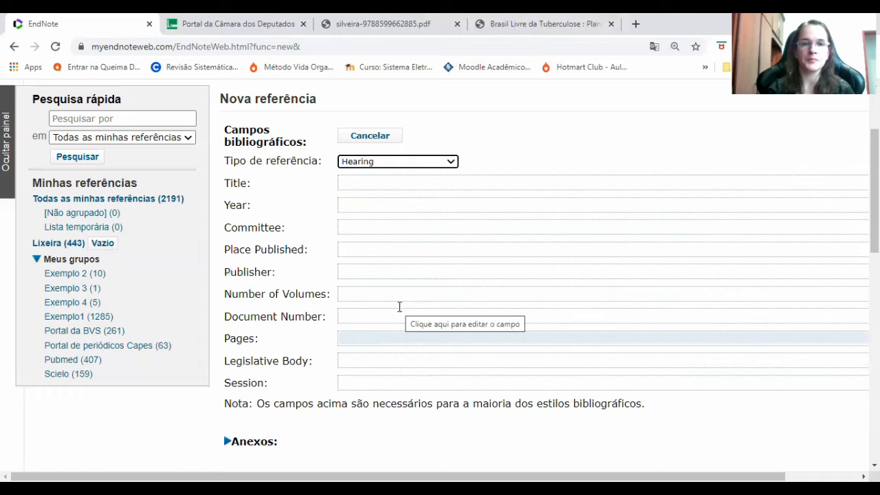
left_click(454, 163)
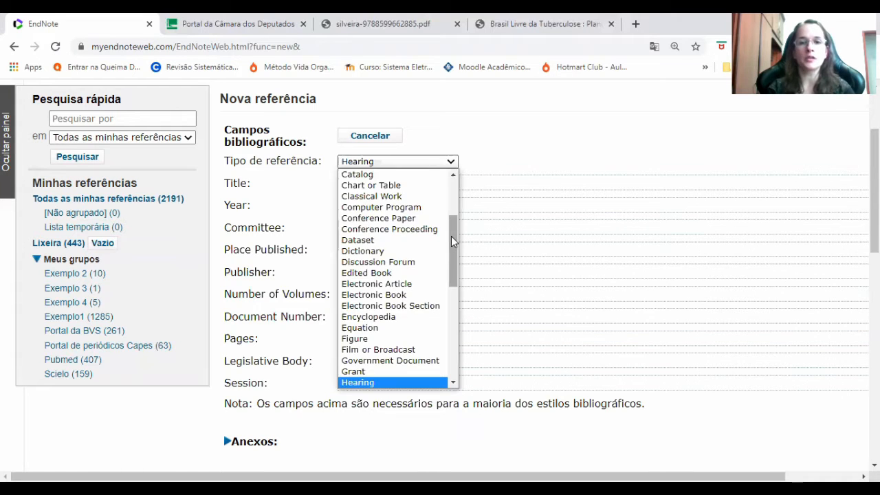
left_click_drag(451, 236, 451, 262)
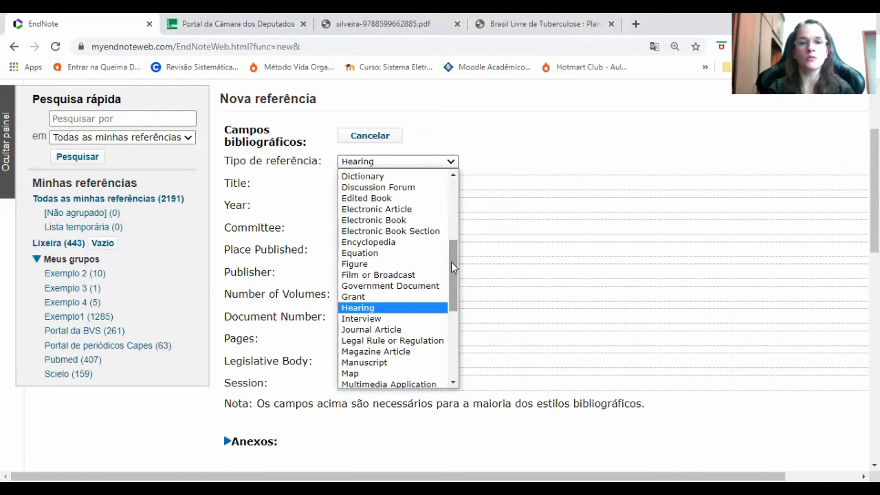
left_click(418, 341)
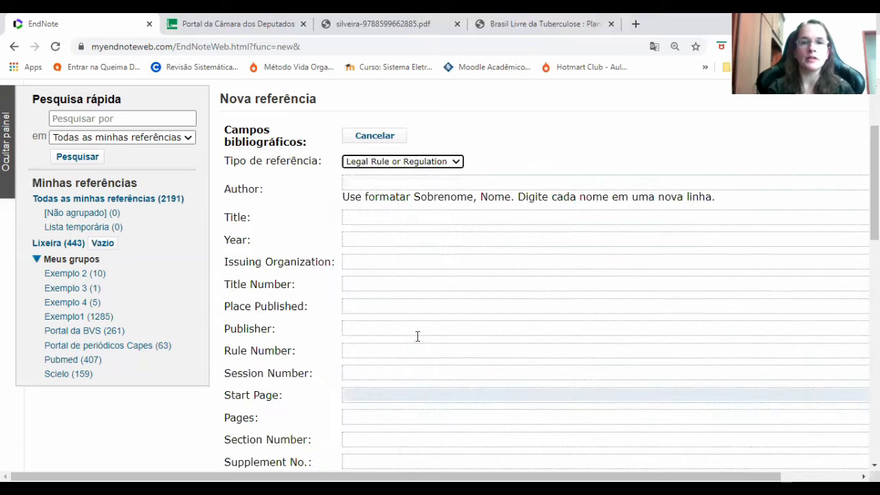
Save the new reference as a Journal Article with BRASIL as the author.
left_click(455, 163)
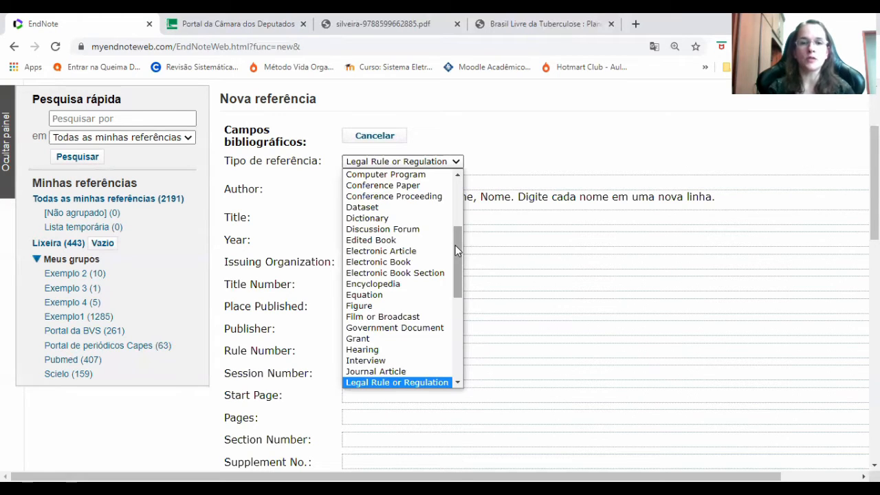
left_click(417, 372)
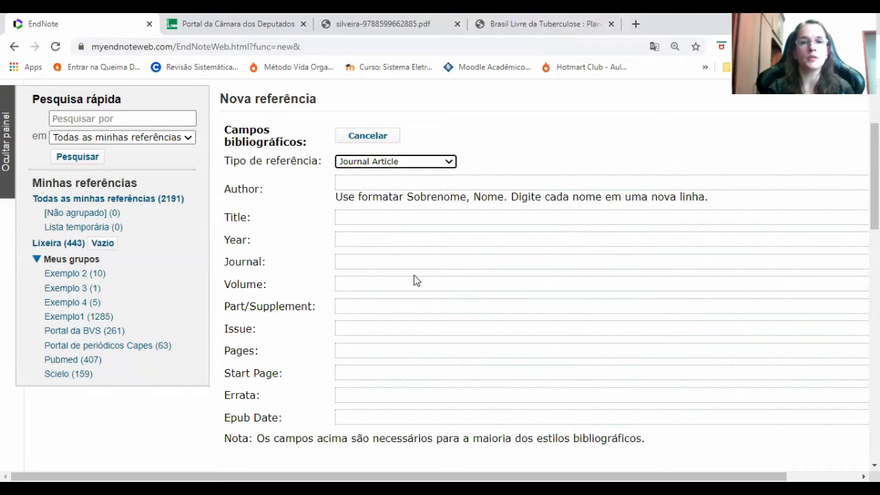
left_click(397, 186)
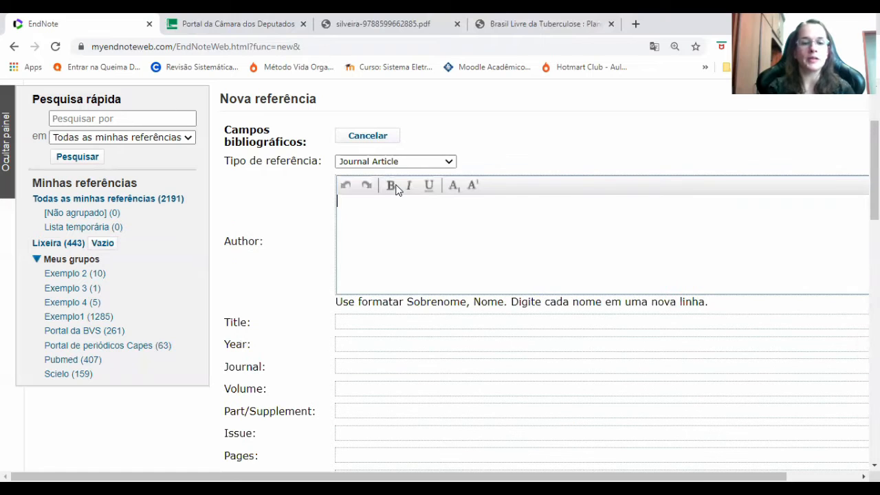
type("BR")
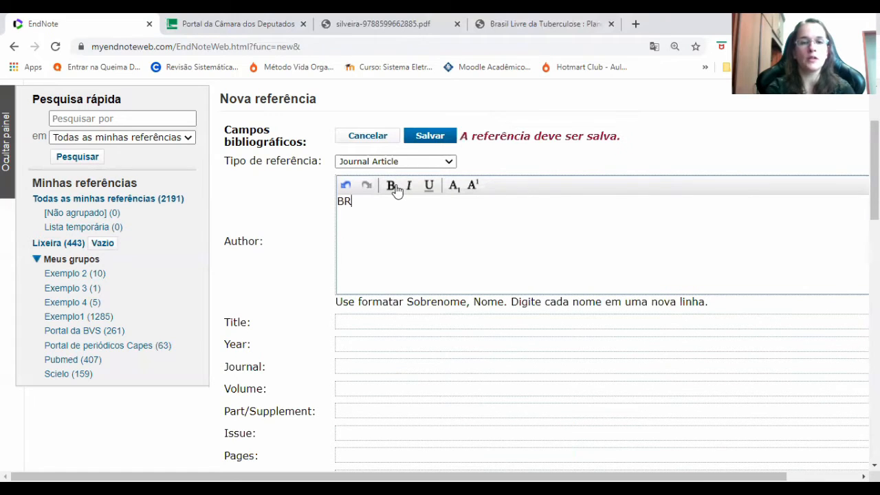
type("ASIL")
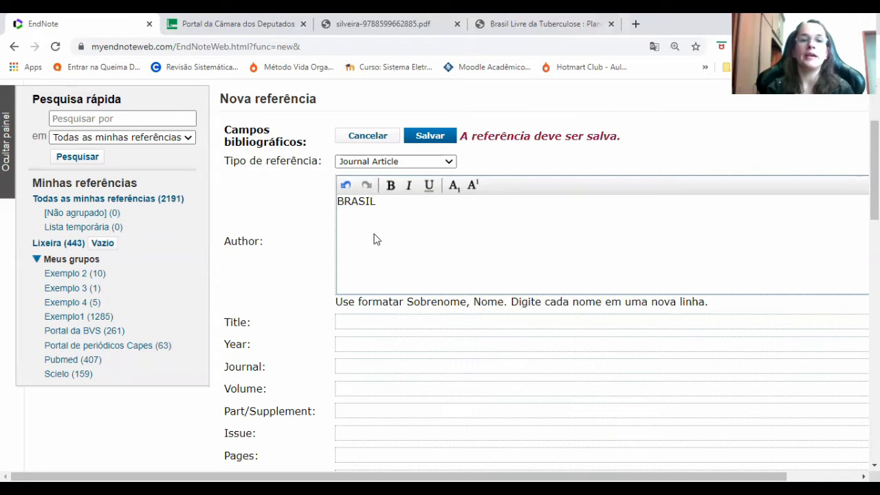
left_click(360, 326)
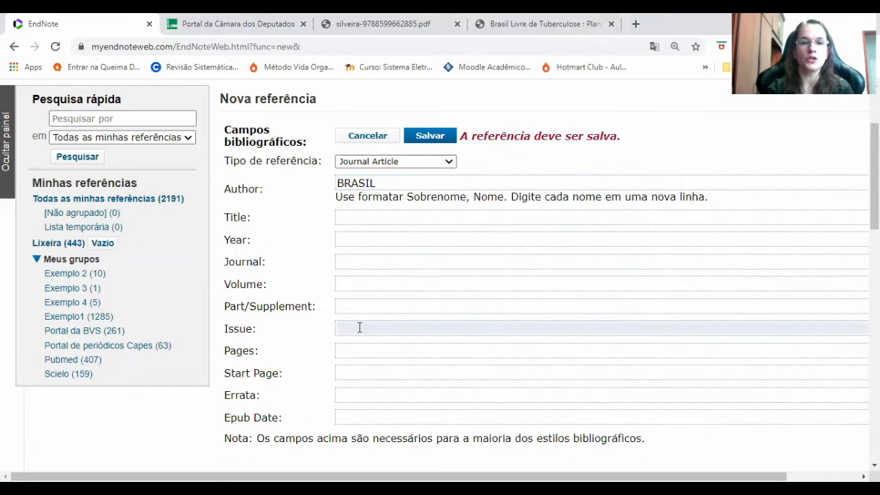
left_click(365, 217)
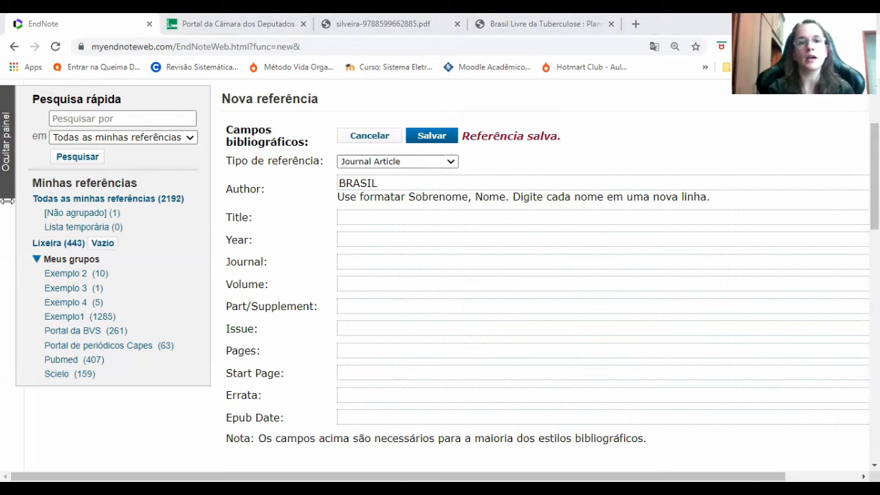
Enter the title "Lei nº 8.666, de 21 DE junho de 1993" followed by the law's full summary text, writing "nº" in lowercase.
left_click(349, 219)
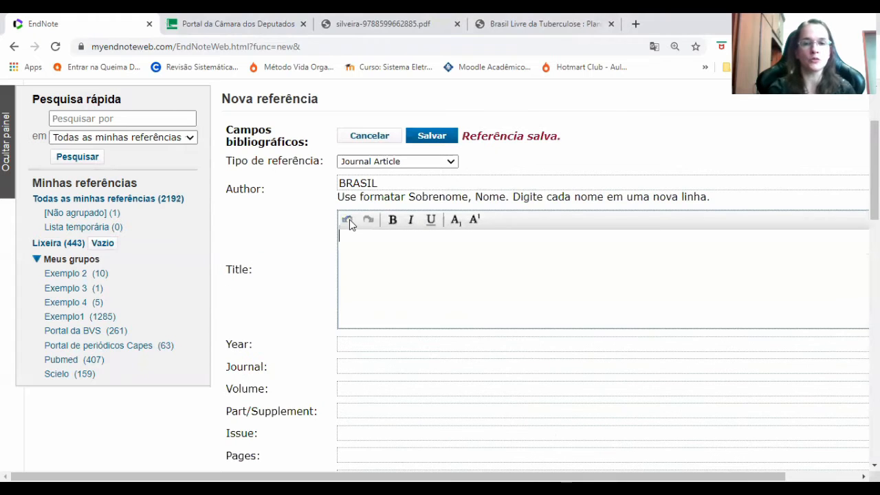
type("Lei Nº 8.666, de 21 DE junho de 1993. Regulamenta o art. 37, inciso XXI, da Constituição Federal, institui normas para licitações e contratos da Administração Pública e dá outras providências.")
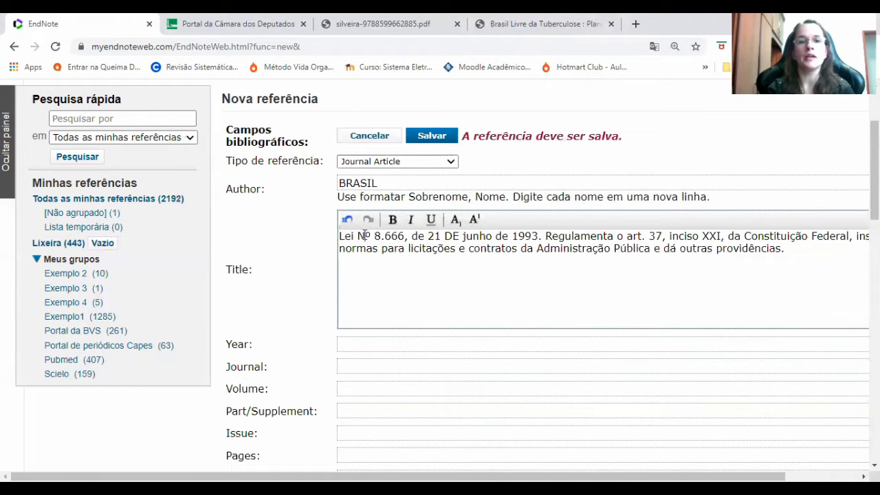
left_click(365, 235)
key("BackSpace")
type("n")
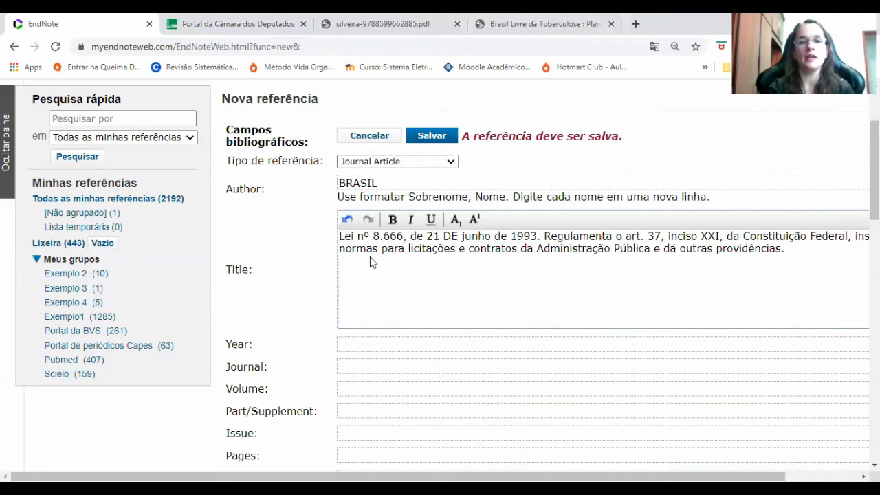
key("Delete")
type("º")
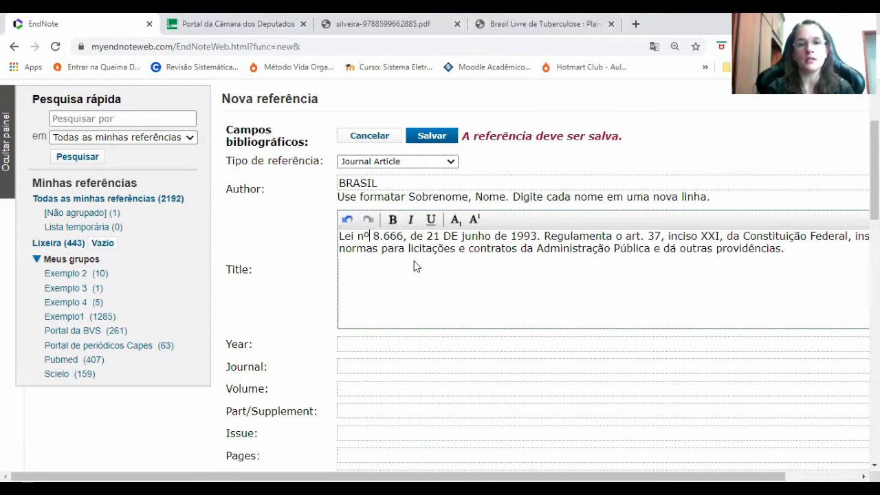
Correct the uppercase "DE" before "junho" in the title to lowercase "de".
left_click(461, 237)
key("BackSpace")
key("BackSpace")
type("de")
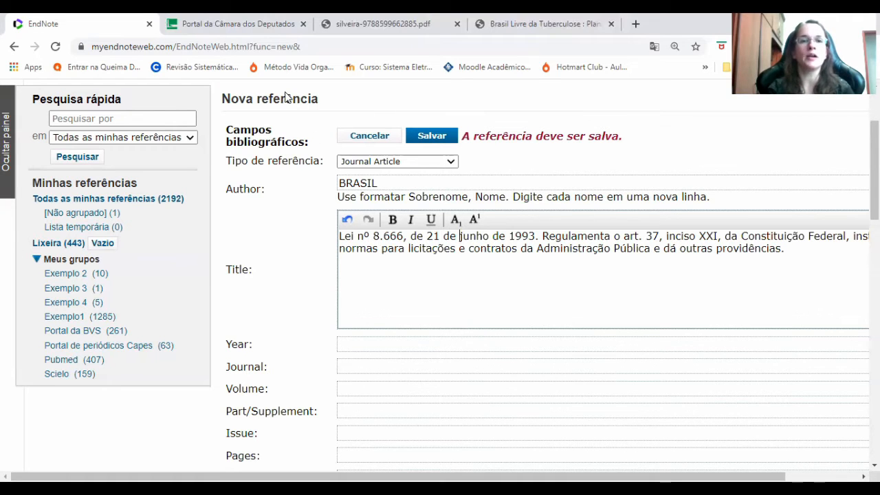
Check the law's date on the Câmara dos Deputados page and enter 1993 as the reference's year.
key("ctrl+Tab")
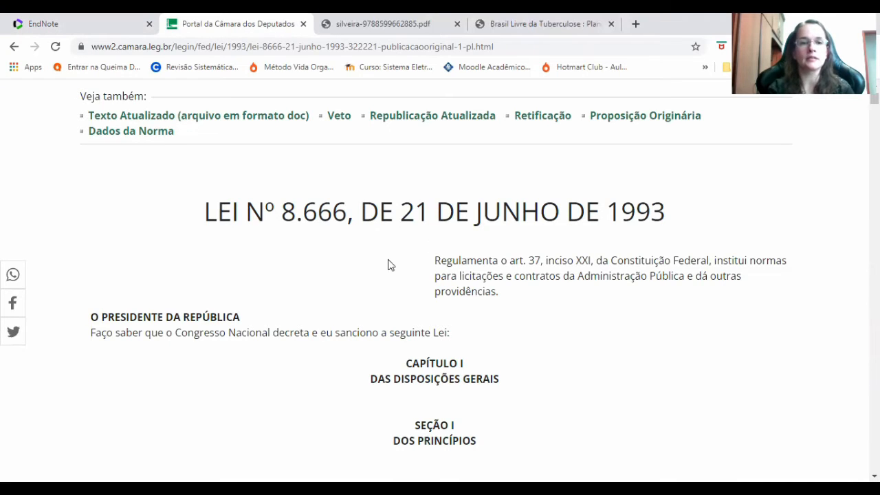
left_click(110, 24)
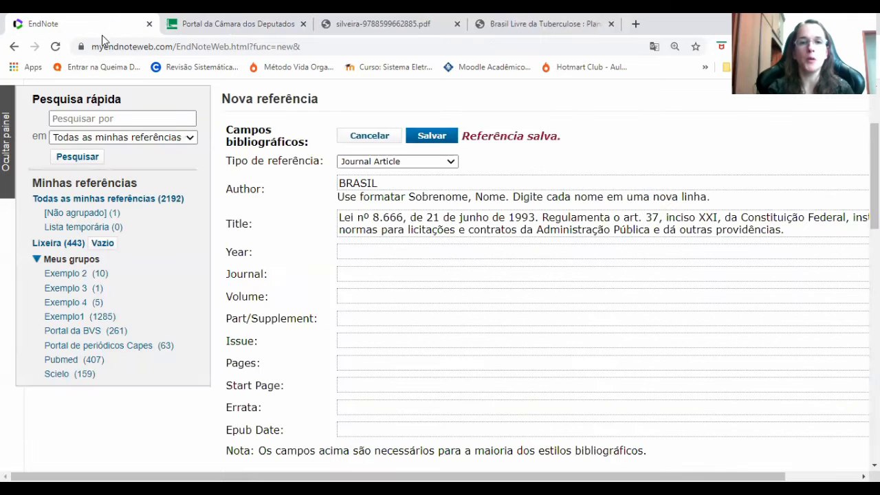
left_click(363, 253)
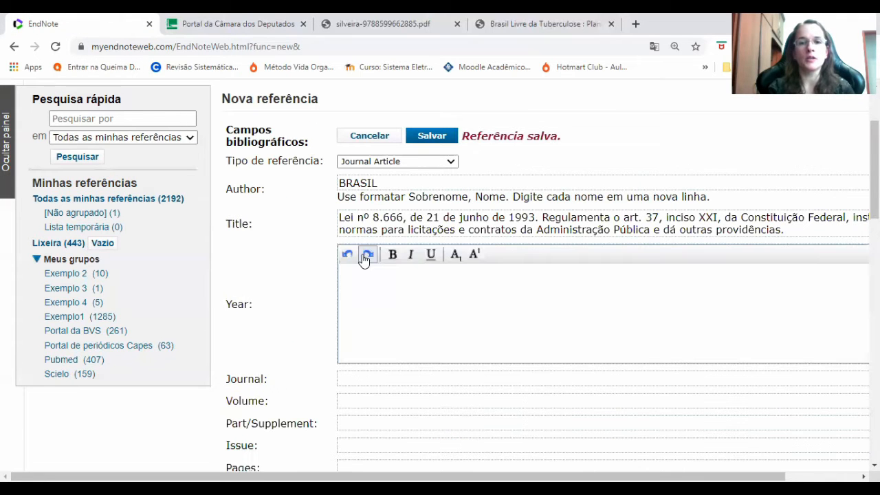
type("1993")
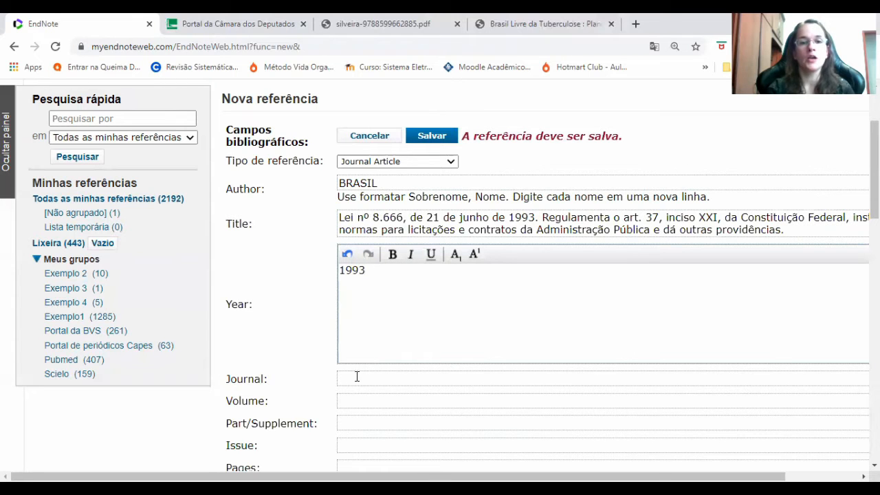
Enter "Diário Oficial da União" as the reference's journal and save the field.
left_click(355, 376)
left_click(359, 275)
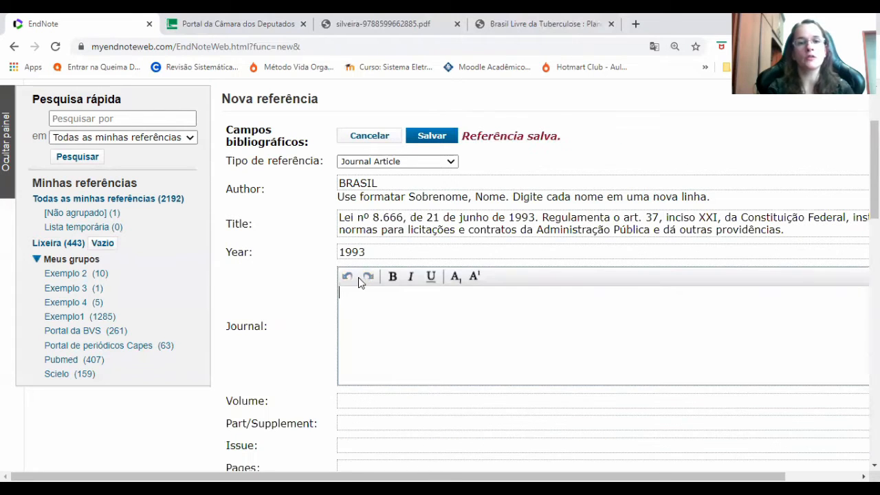
type("Diário Oficial da União")
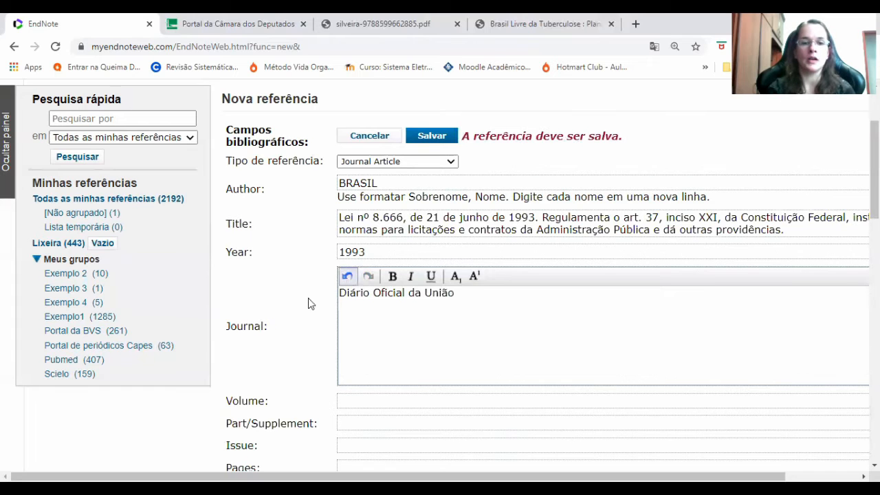
left_click(307, 369)
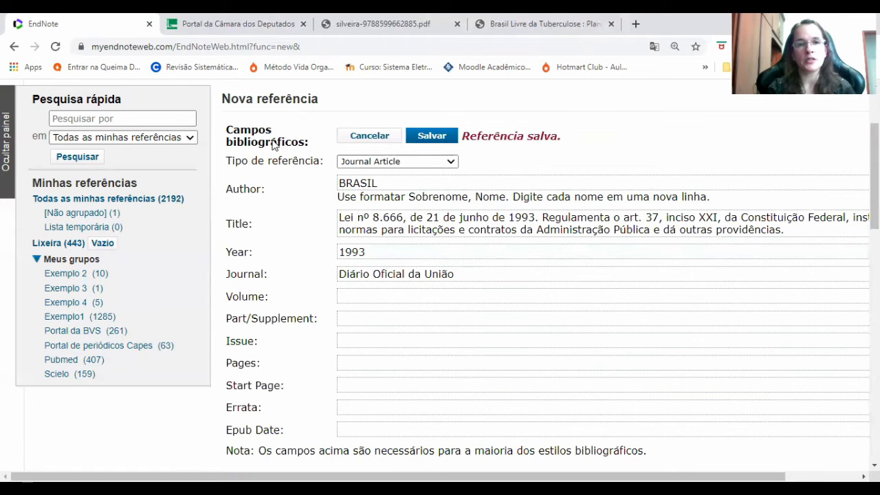
Look up the publication details at the end of the law's web page and enter "Seção 1" as the reference's Part/Supplement.
left_click(249, 35)
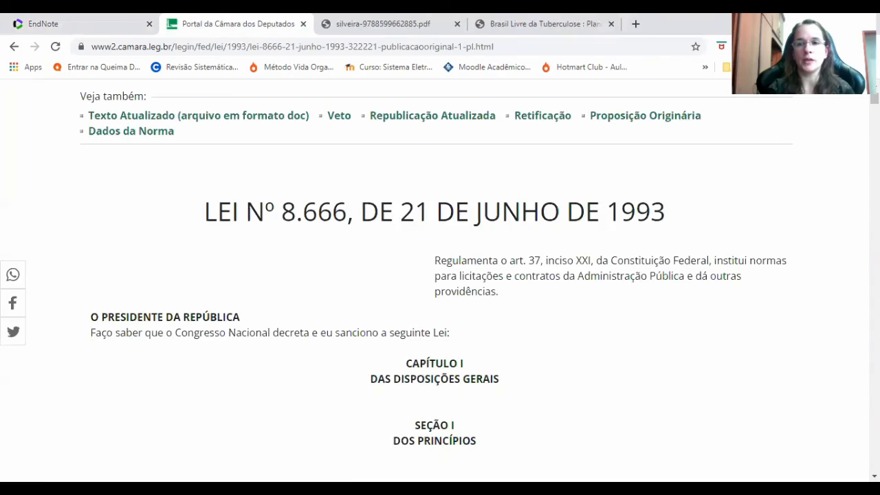
scroll(849, 181, "down", 10)
scroll(440, 275, "down", 20)
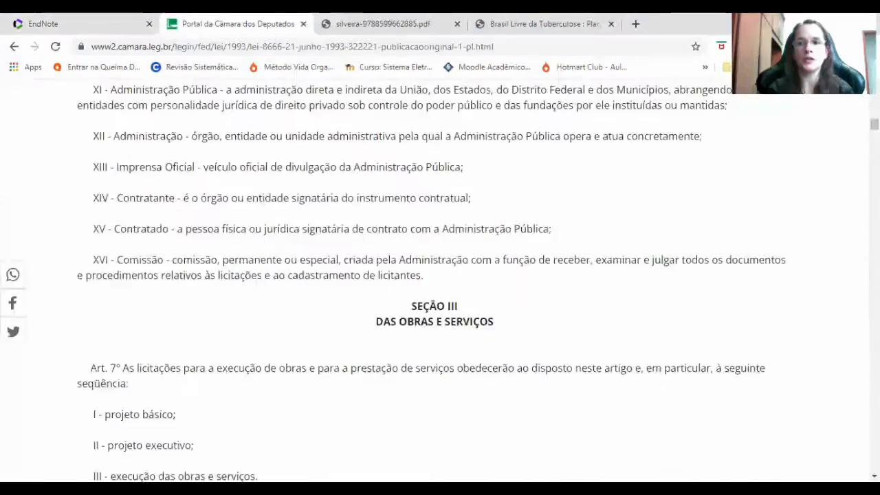
scroll(440, 274, "down", 20)
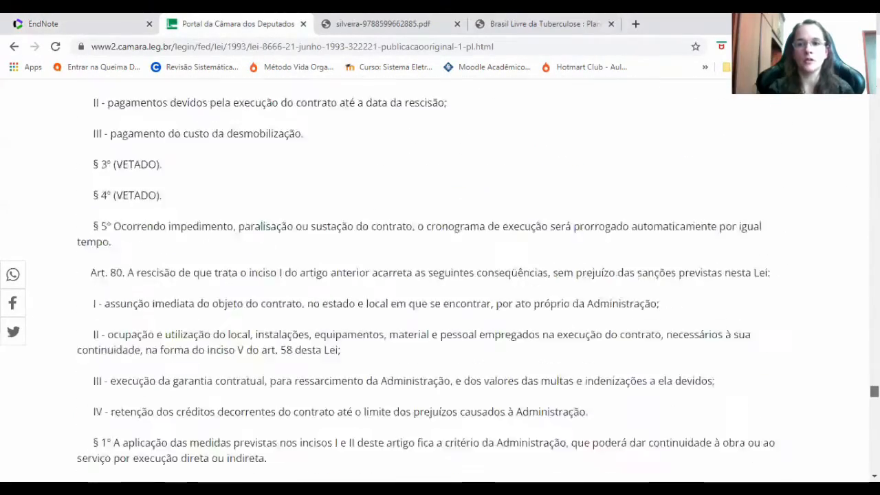
scroll(440, 275, "down", 20)
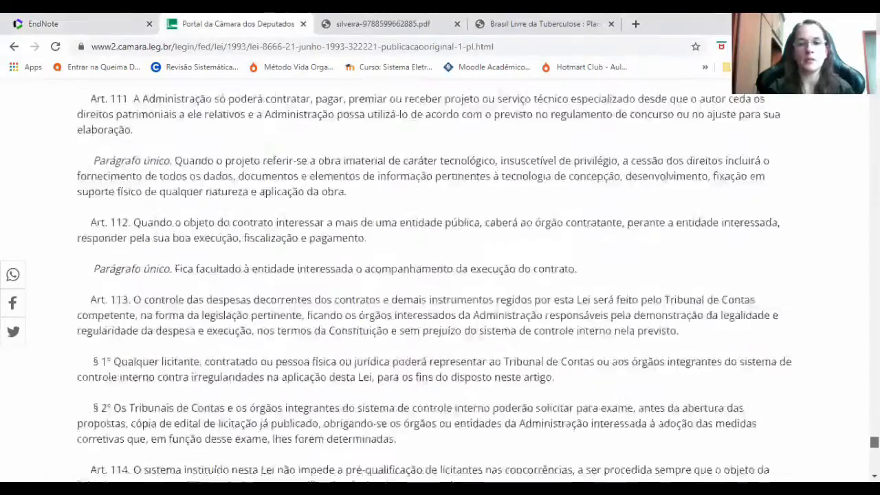
scroll(439, 275, "down", 20)
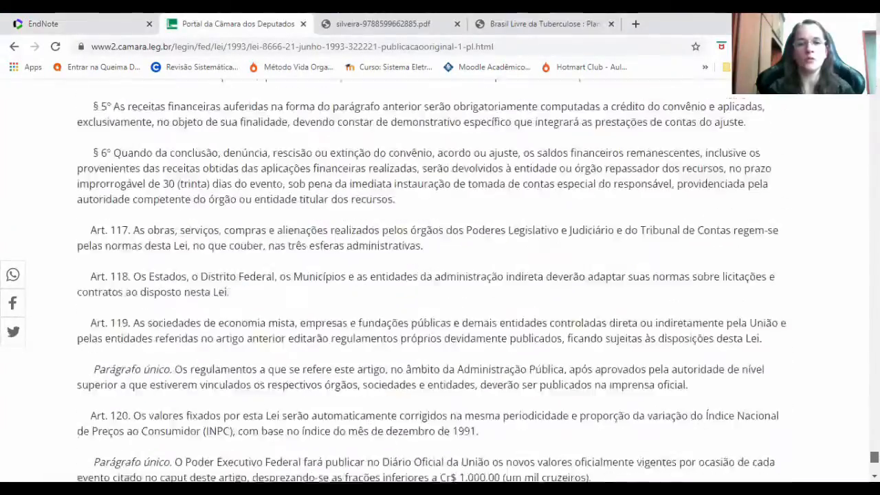
scroll(268, 290, "down", 3)
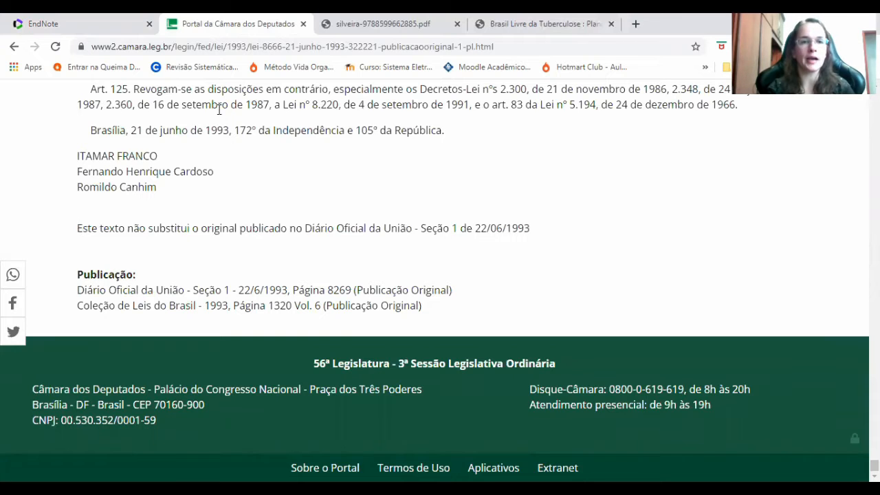
left_click(88, 26)
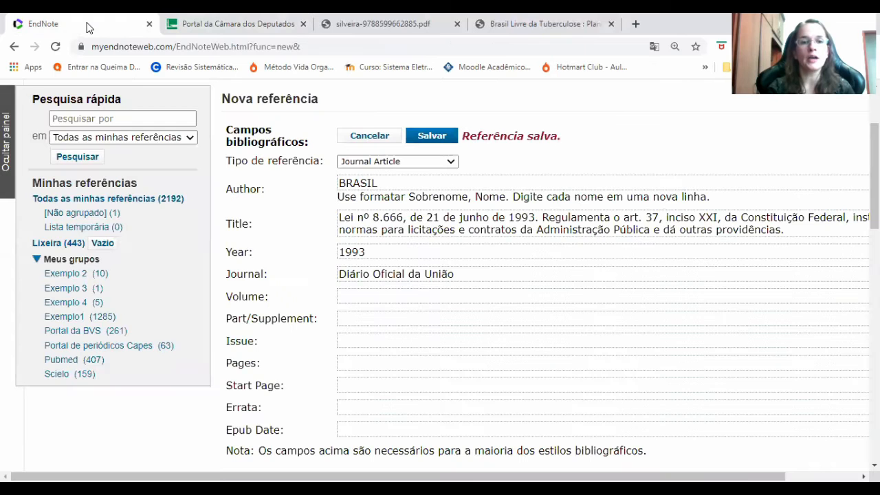
left_click(388, 327)
type("Seçã")
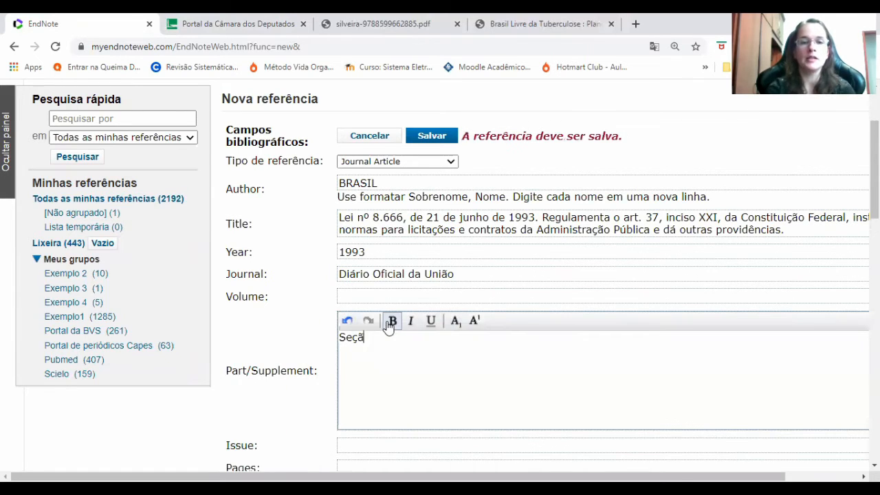
type("o 1")
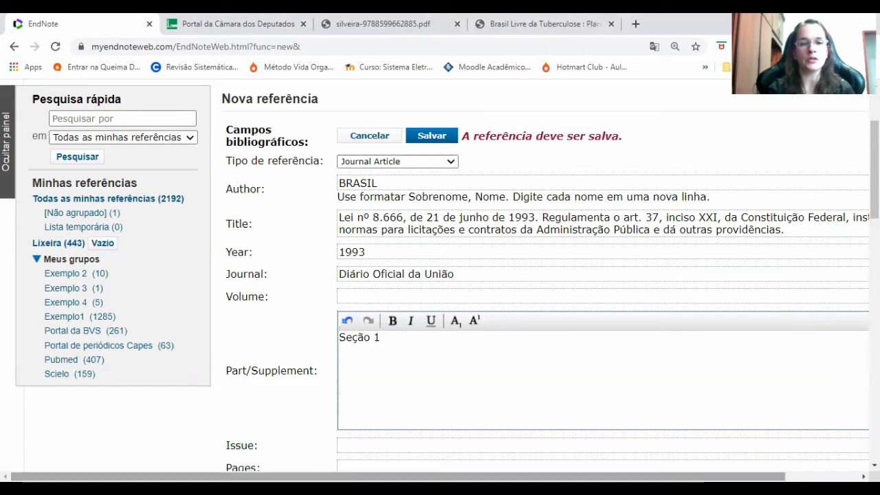
Check the page number in the law's publication note and enter 8269 in the reference's Pages field.
key("ctrl+Tab")
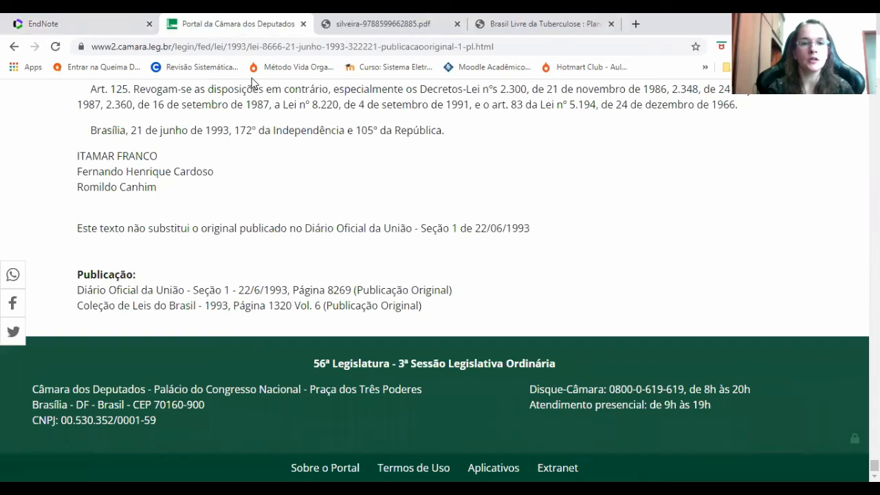
left_click(71, 19)
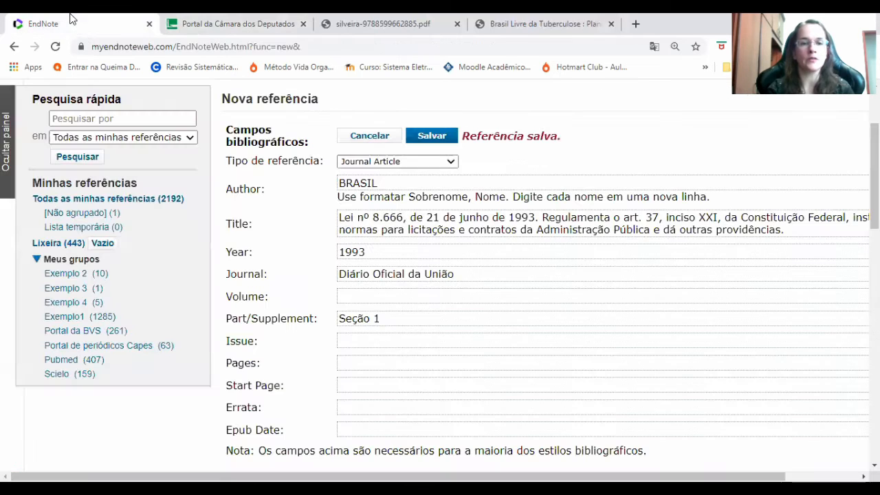
left_click(343, 362)
type("8269")
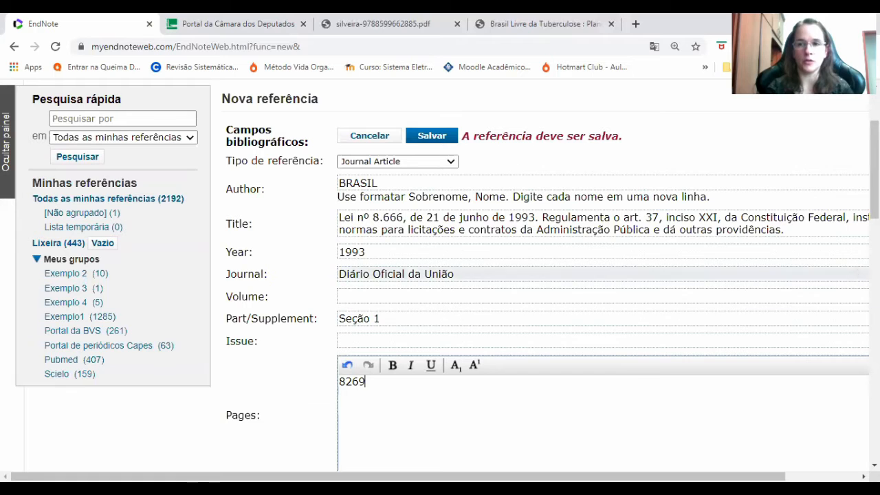
Copy the web address of the law's Câmara dos Deputados page into the reference's optional URL field.
scroll(439, 279, "down", 1)
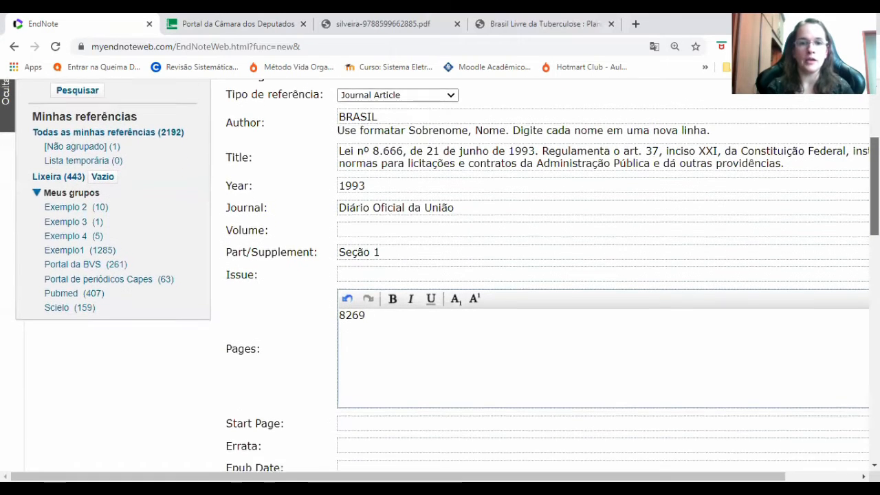
scroll(440, 275, "down", 1)
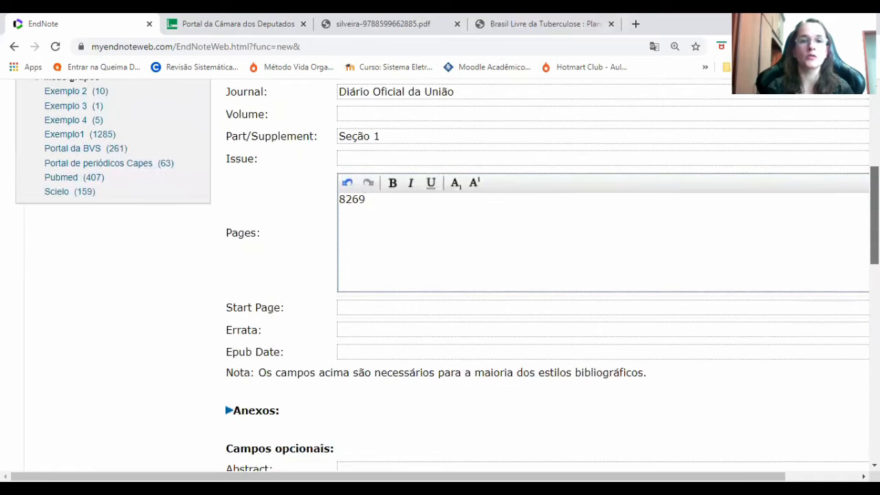
scroll(440, 275, "up", 2)
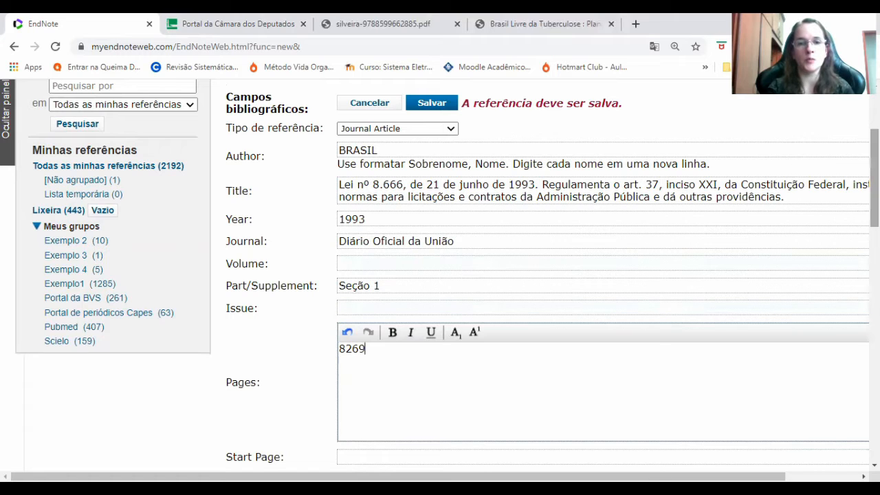
scroll(440, 274, "down", 3)
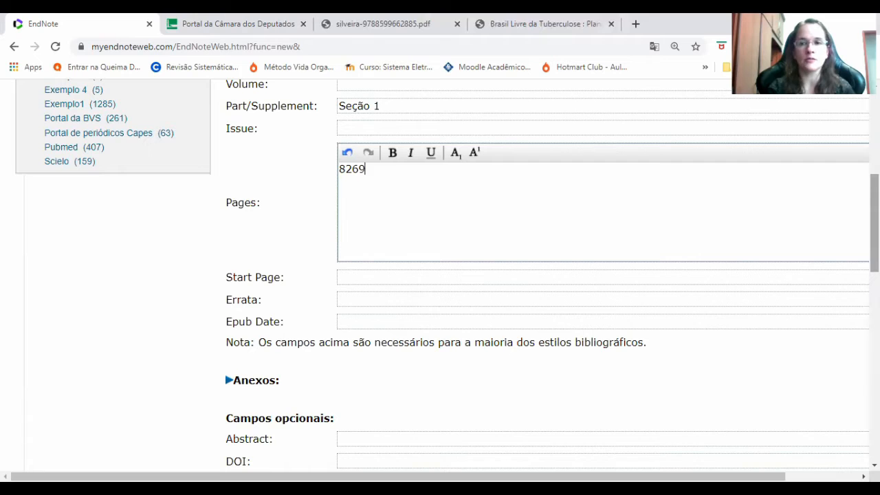
left_click(281, 24)
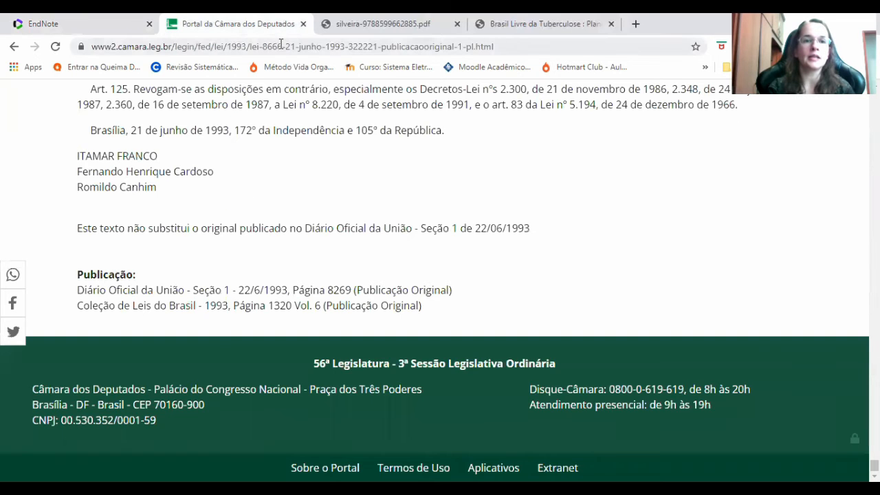
left_click(279, 46)
key("ctrl+c")
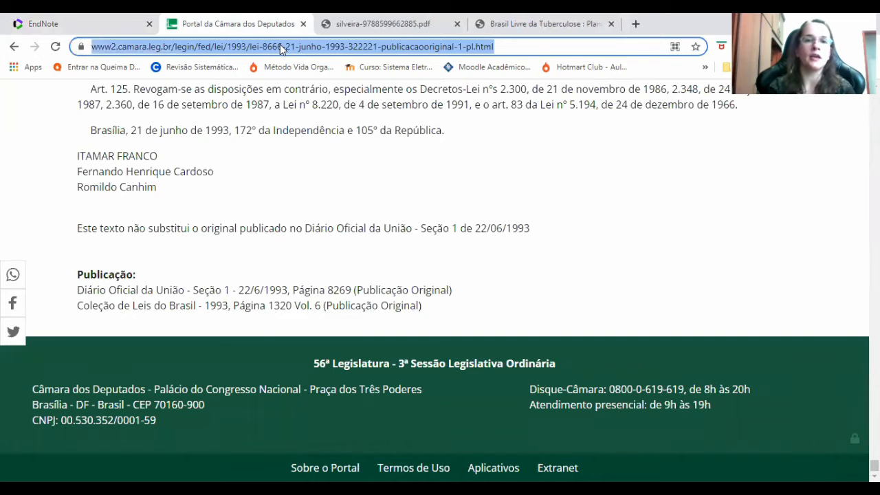
left_click(131, 19)
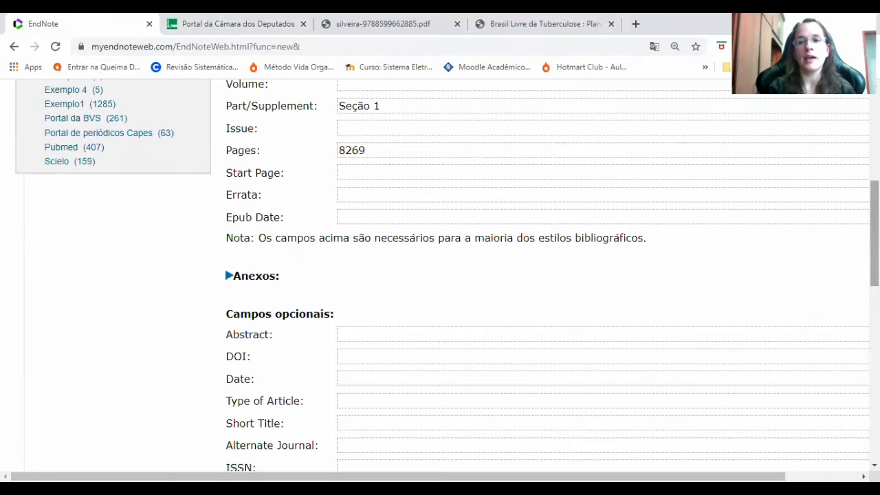
scroll(440, 275, "down", 5)
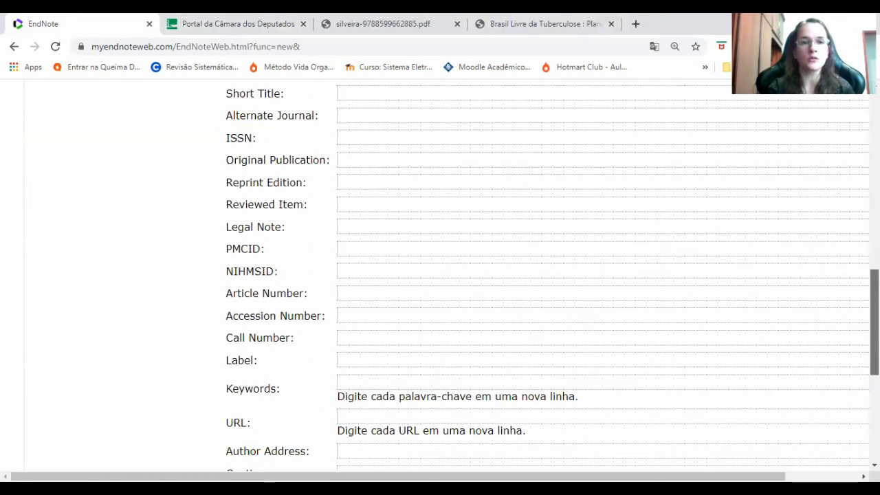
scroll(440, 275, "down", 2)
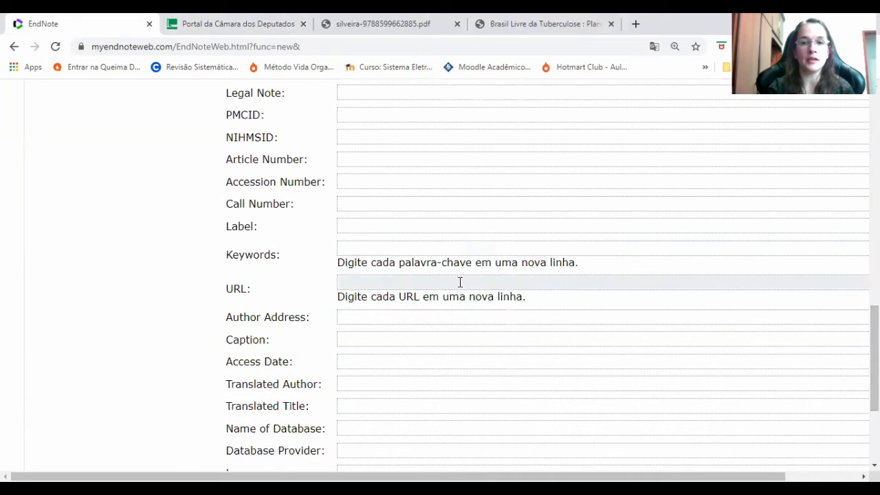
left_click(460, 284)
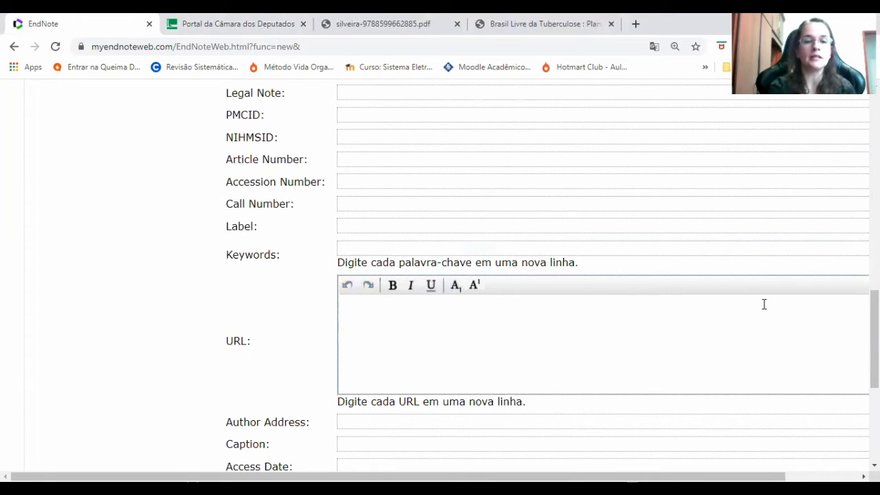
key("ctrl+v")
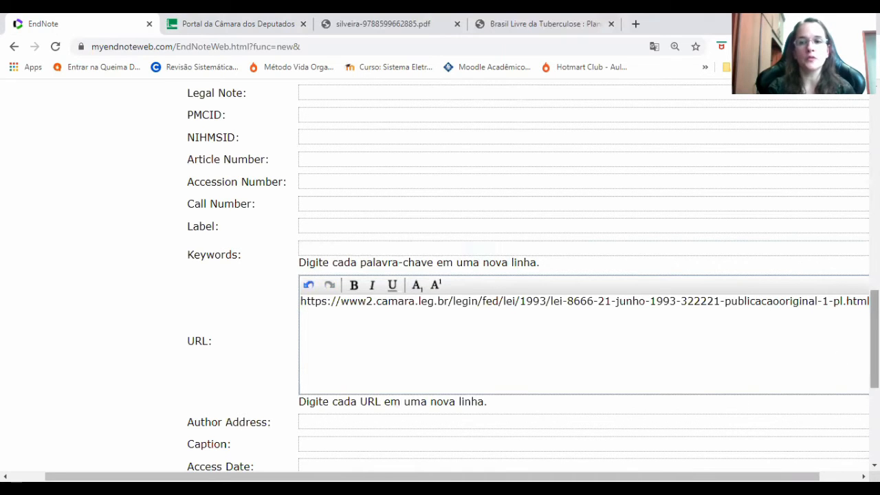
Enter "04 nov. 2021" as the reference's access date.
scroll(533, 275, "down", 2)
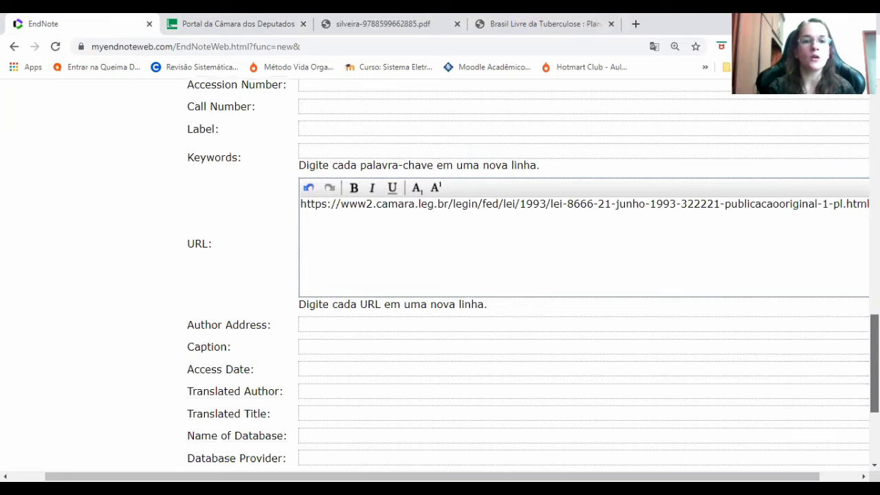
left_click(409, 371)
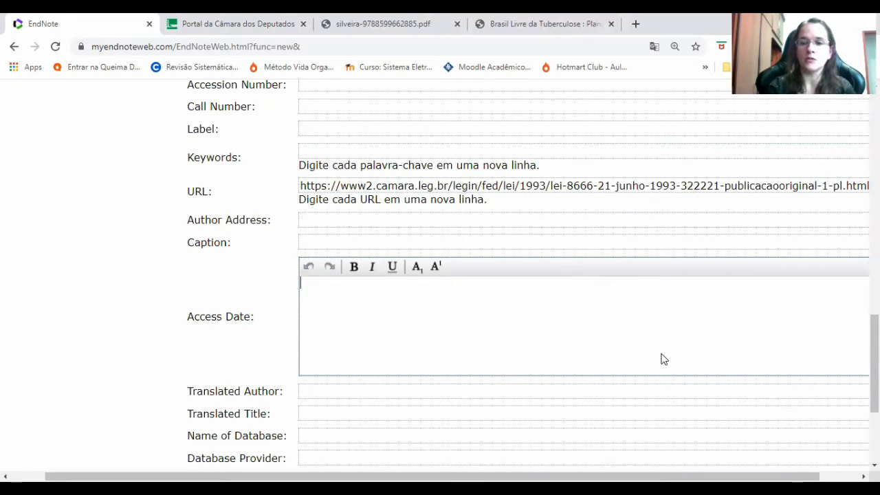
type("04")
type("nov. 201")
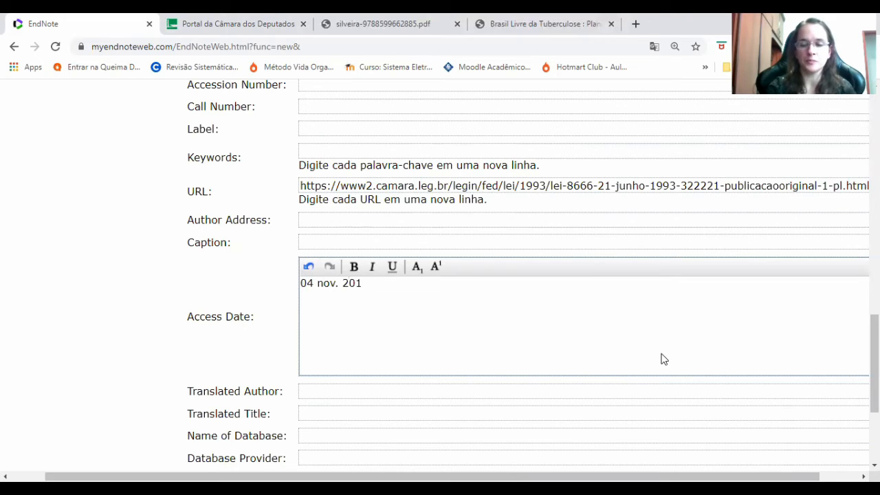
key("BackSpace")
type("21")
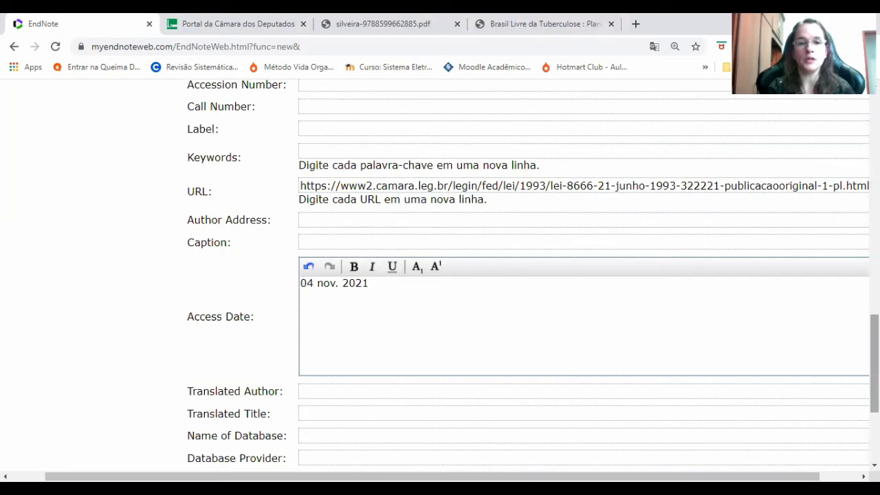
Save the completed reference for Lei nº 8.666 to the library.
scroll(533, 275, "up", 2)
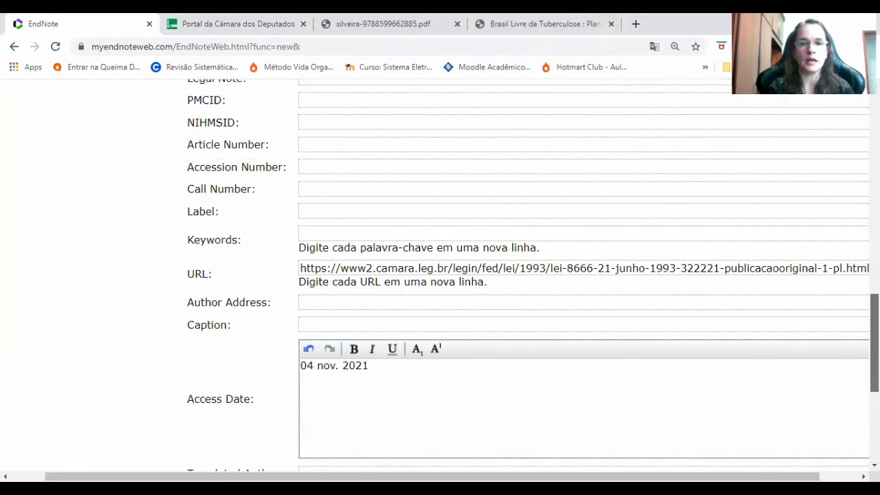
scroll(534, 275, "up", 10)
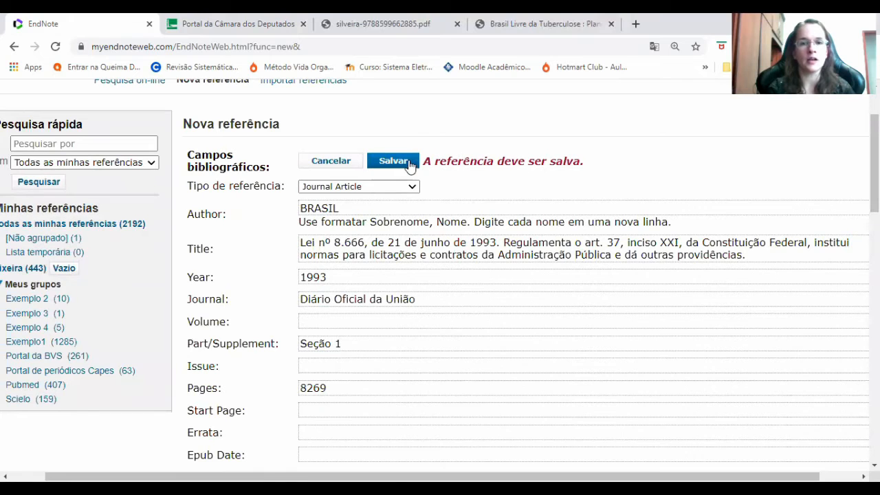
left_click(406, 168)
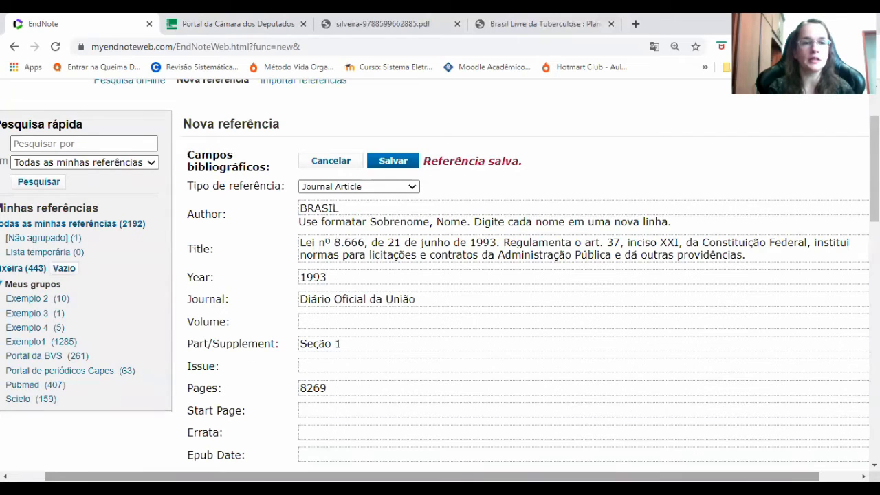
Open the law's record from the ungrouped references and review its saved bibliographic fields.
scroll(261, 323, "left", 1)
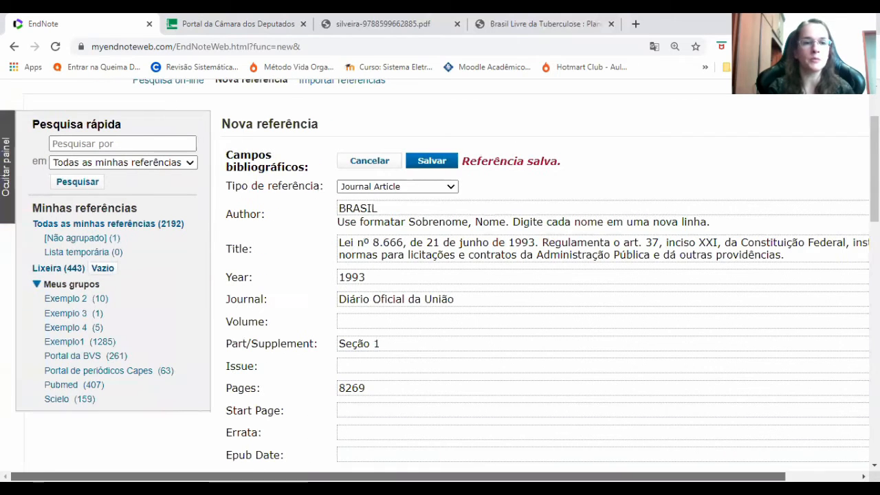
left_click(103, 238)
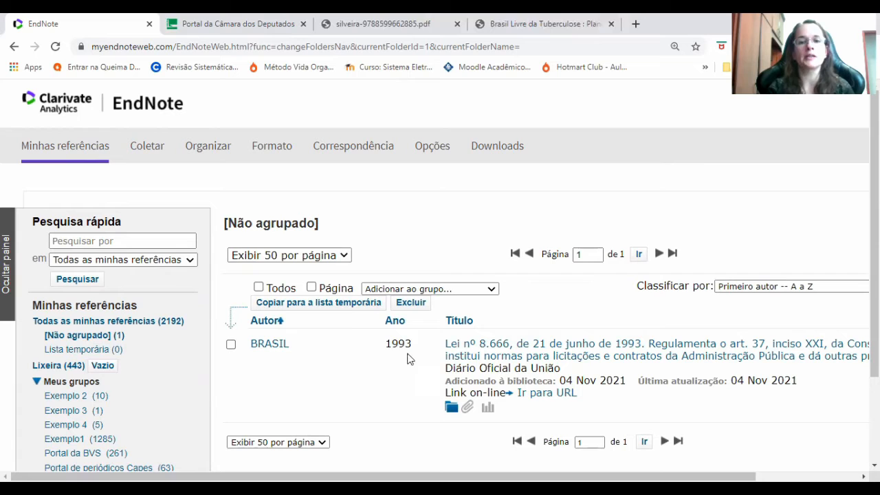
left_click(660, 362)
scroll(660, 362, "down", 1)
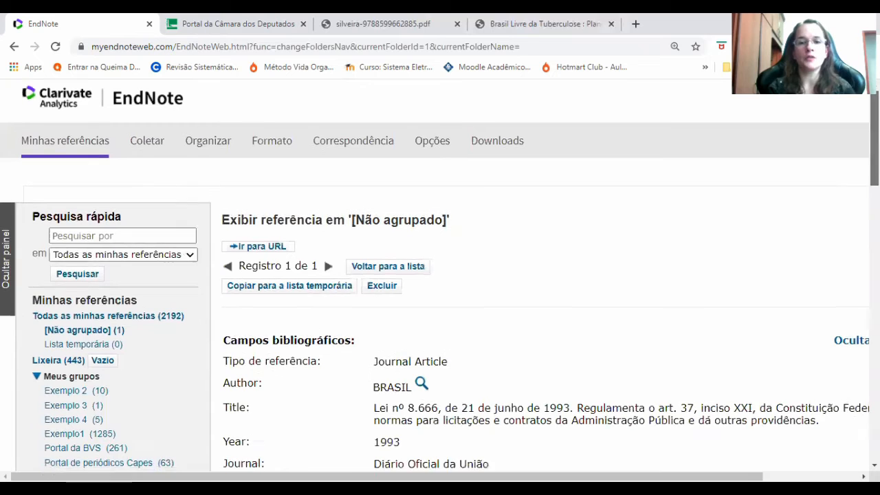
scroll(440, 284, "down", 2)
scroll(616, 279, "down", 1)
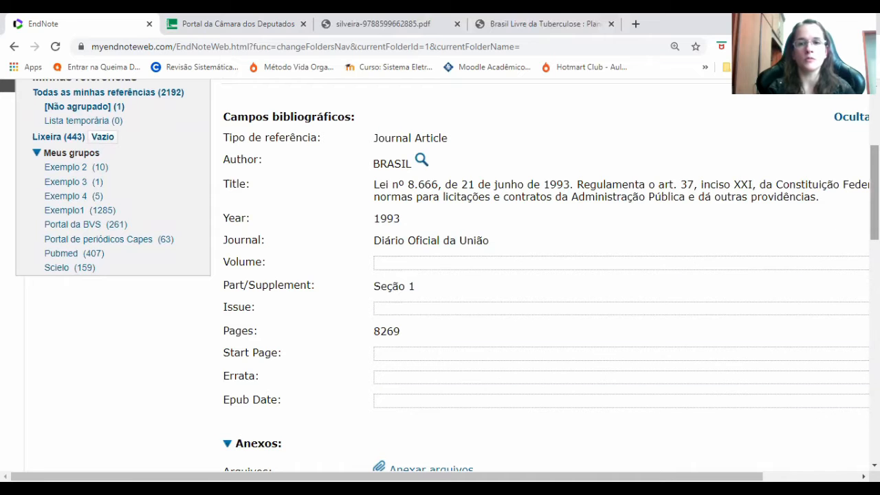
scroll(439, 275, "down", 1)
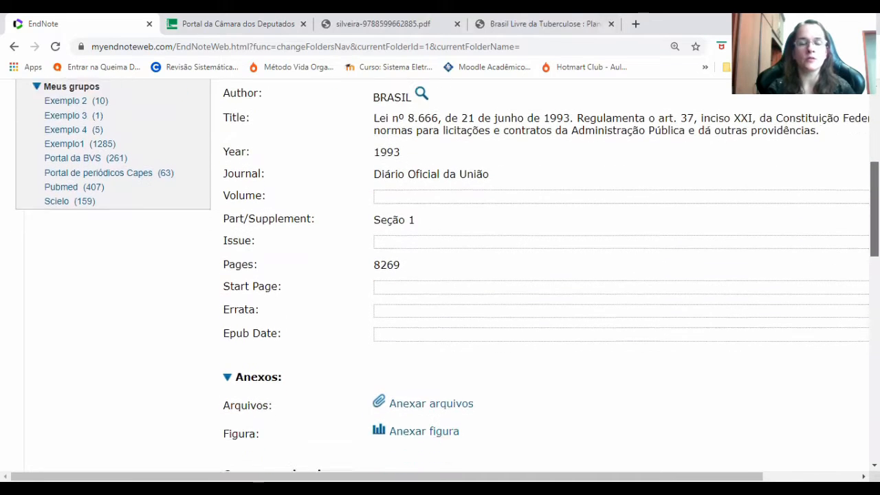
scroll(439, 275, "down", 1)
scroll(440, 275, "up", 5)
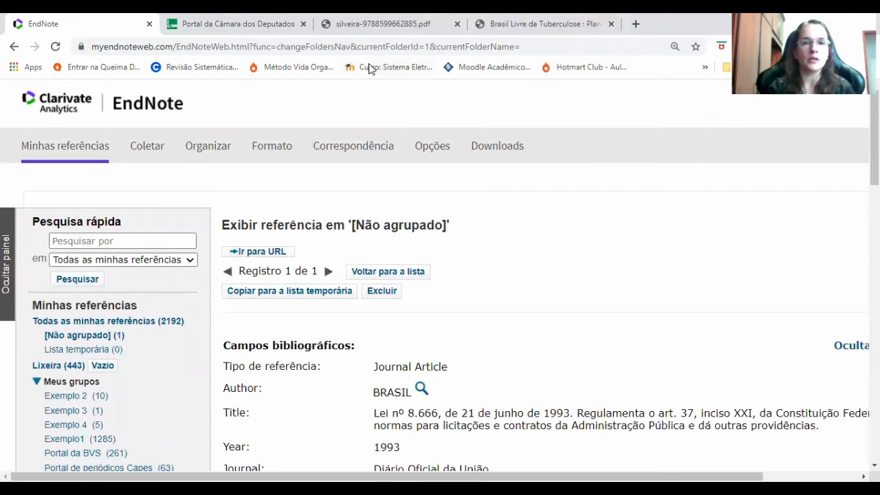
Switch to the "Cidadania e Participação Social" PDF and examine its cover and title pages for the organizers, title, city and year.
left_click(339, 38)
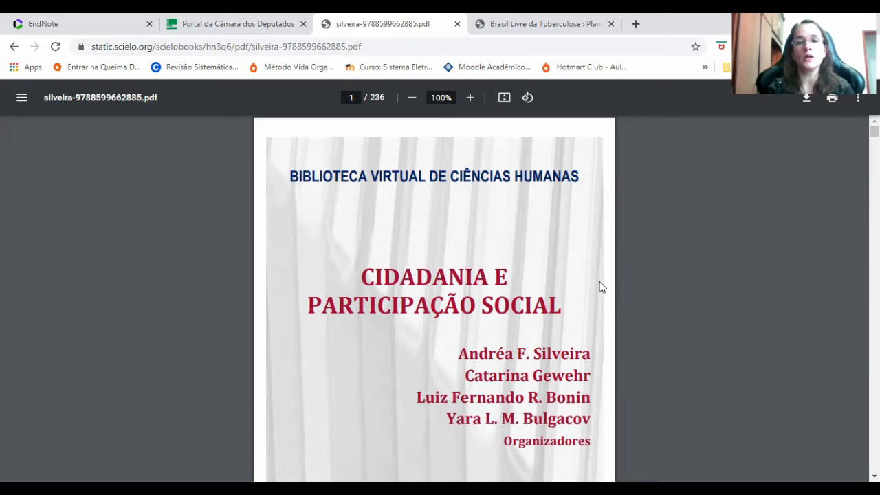
scroll(600, 287, "down", 3)
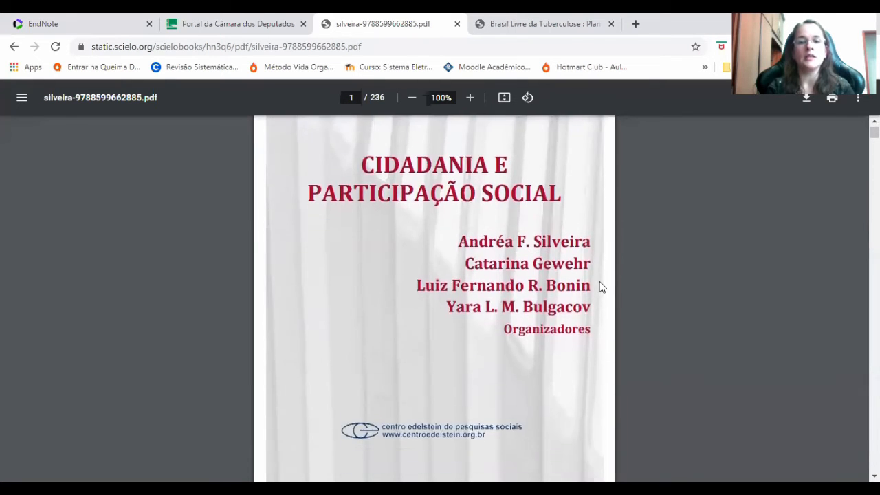
scroll(600, 286, "down", 6)
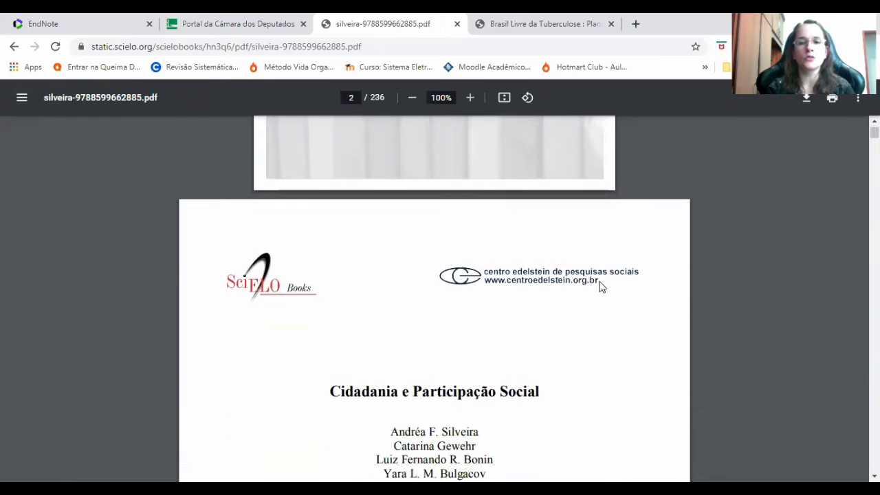
scroll(600, 287, "down", 3)
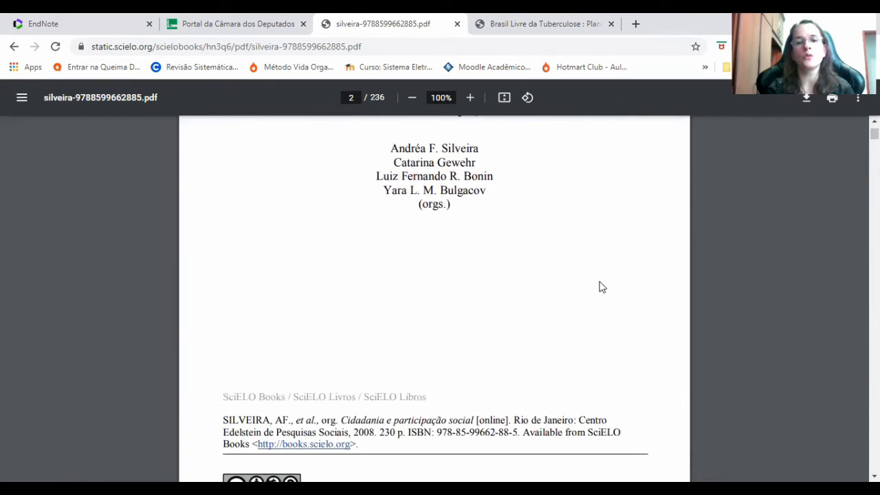
scroll(600, 286, "down", 5)
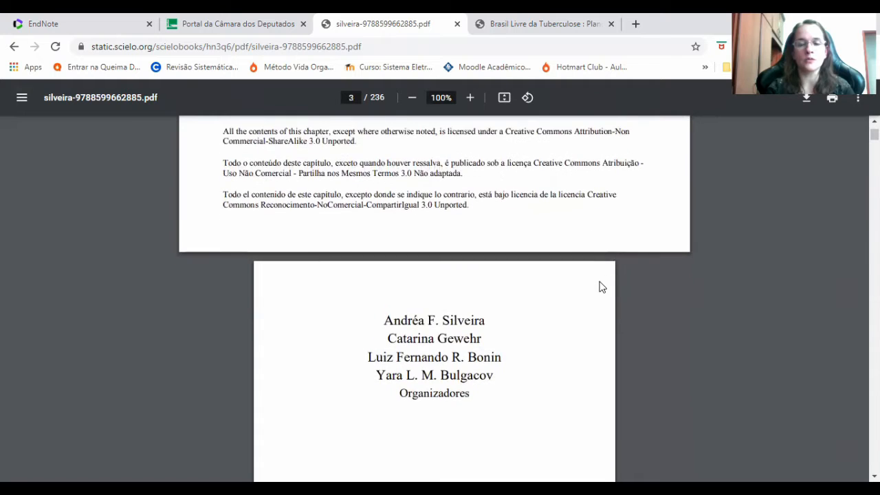
scroll(600, 287, "down", 2)
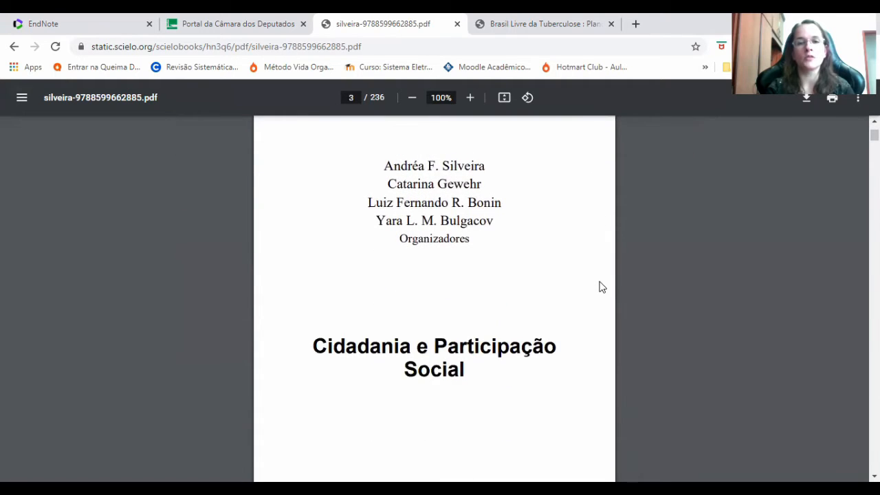
scroll(600, 287, "up", 1)
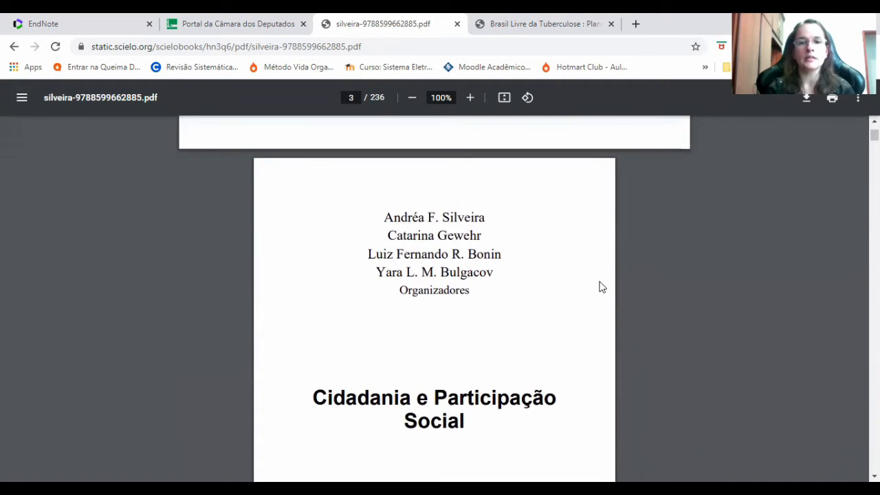
scroll(600, 287, "down", 1)
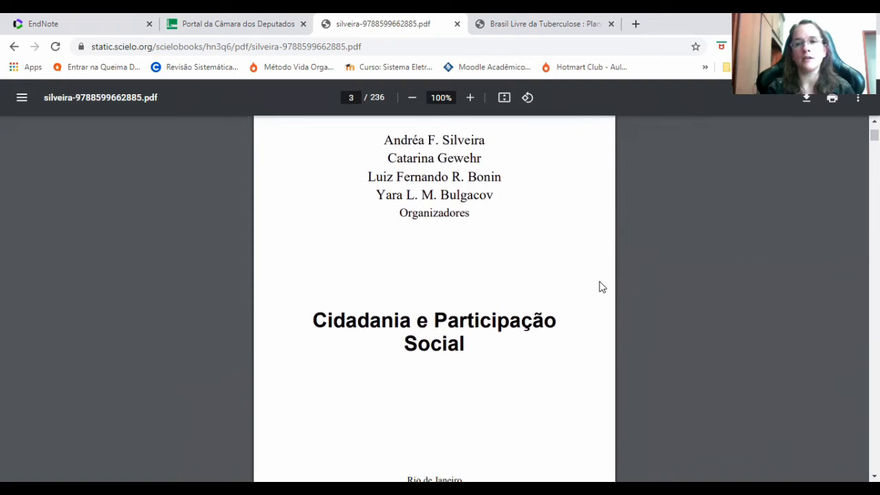
scroll(600, 287, "down", 1)
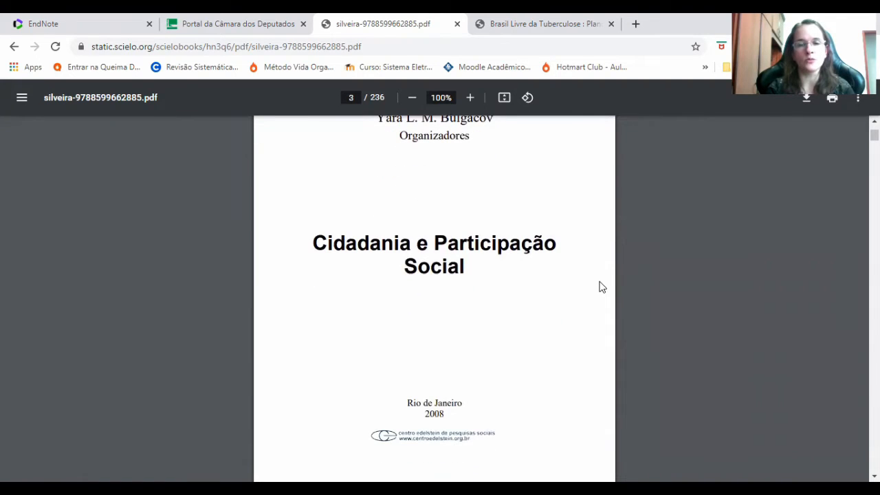
scroll(600, 287, "up", 2)
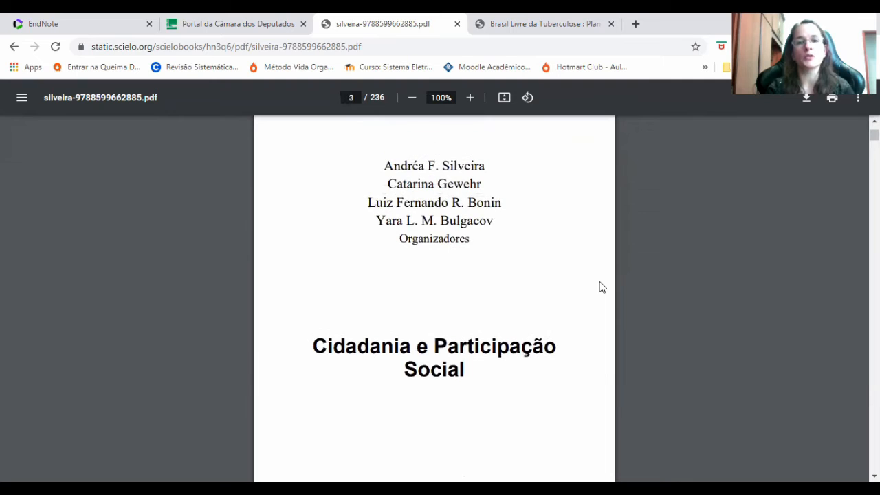
scroll(600, 286, "down", 2)
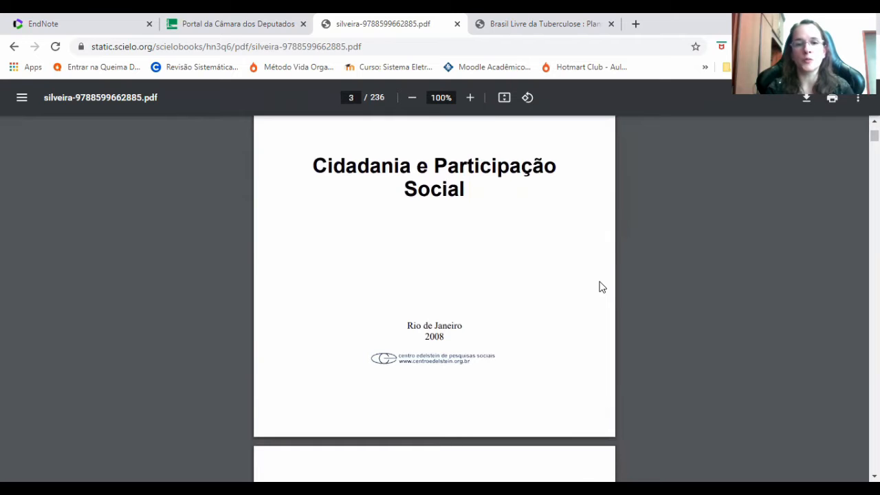
Examine the book's copyright page for the online edition year, last edition, publisher and ISBN.
scroll(600, 286, "down", 2)
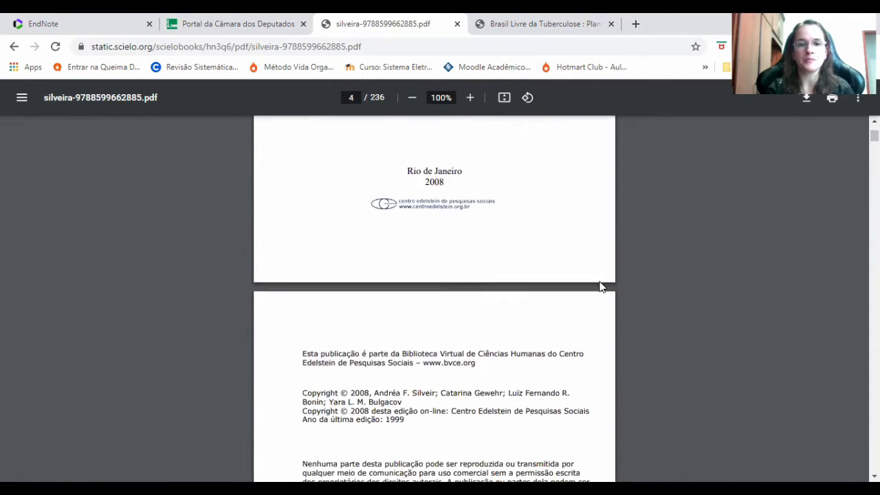
scroll(600, 287, "down", 2)
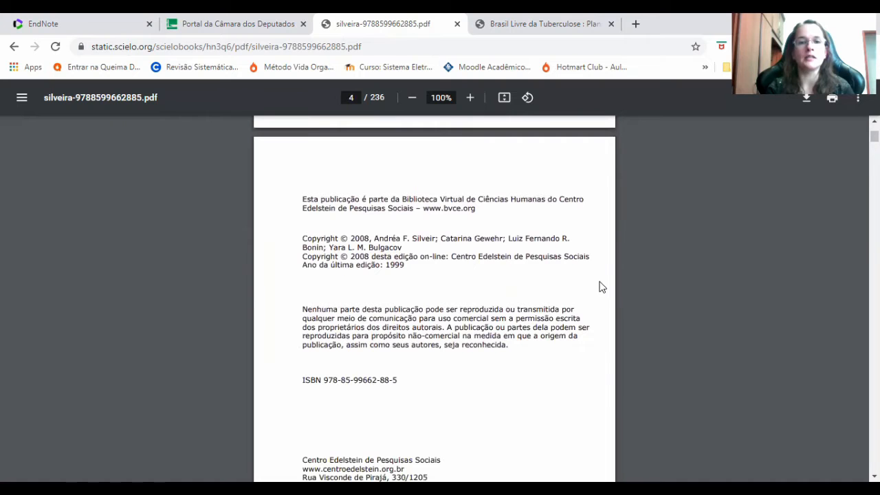
scroll(600, 287, "down", 1)
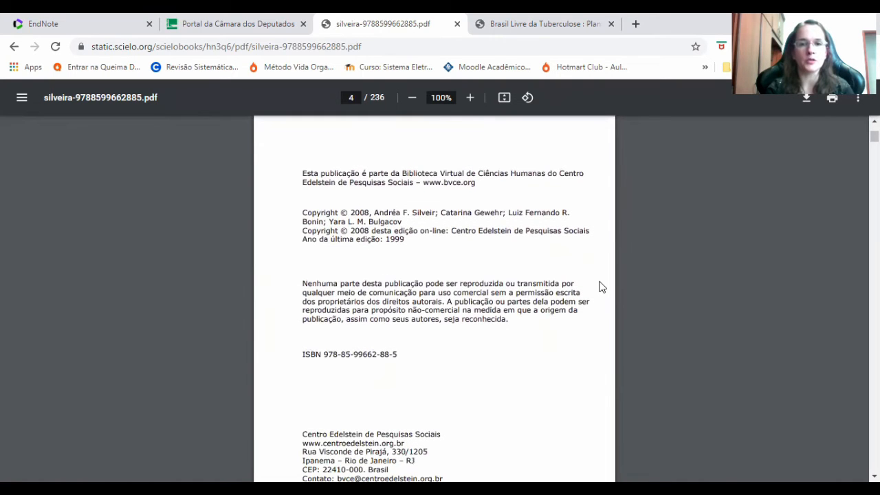
scroll(600, 287, "down", 2)
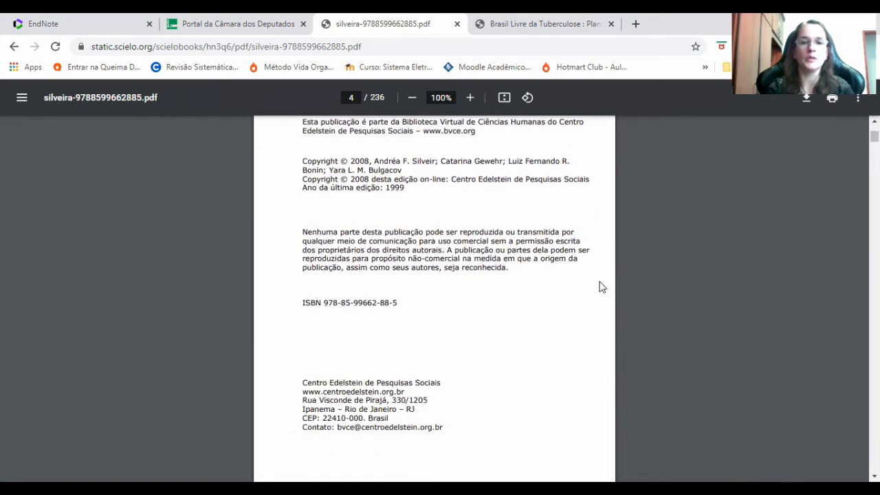
scroll(600, 287, "down", 1)
scroll(600, 287, "down", 2)
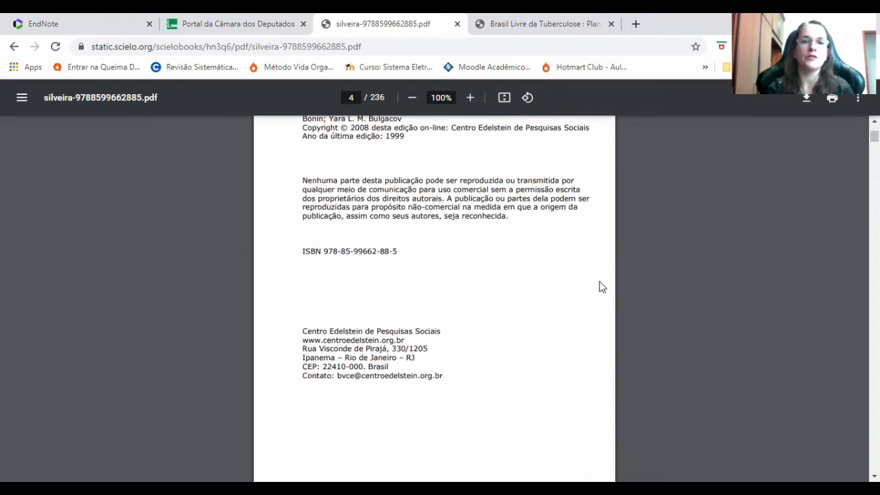
scroll(600, 286, "up", 3)
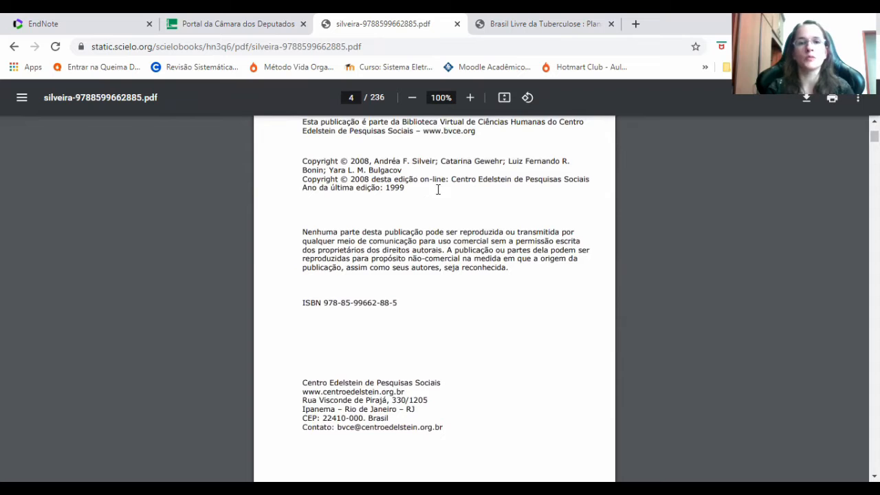
scroll(477, 210, "up", 2)
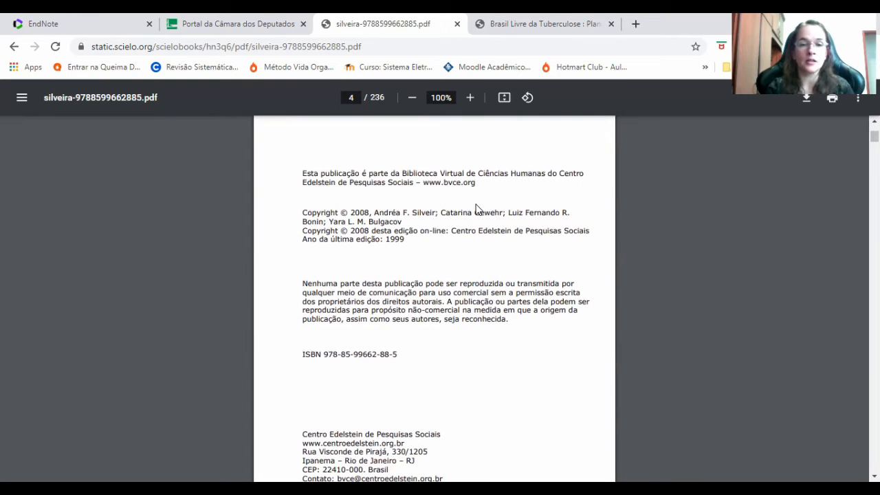
scroll(478, 210, "down", 2)
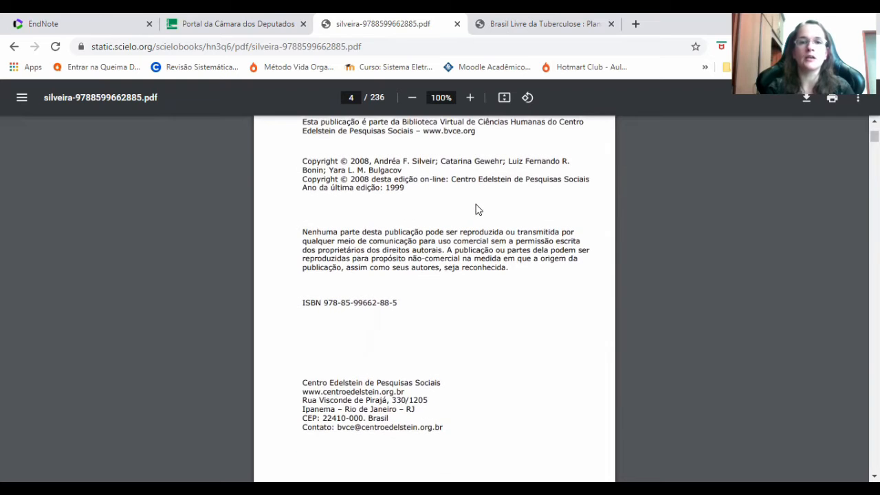
scroll(478, 210, "down", 2)
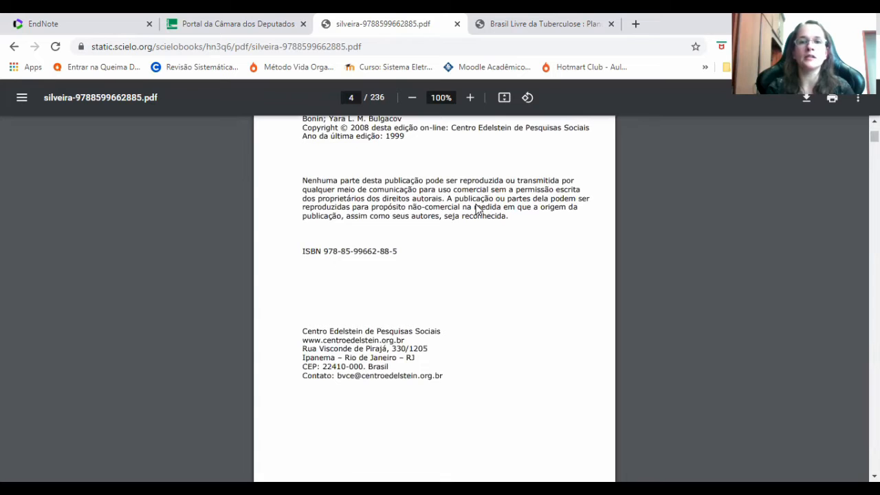
Copy the chapter title "Alguns lugares de inserção da teoria crítica de Habermas" from the book's table of contents.
scroll(478, 209, "down", 6)
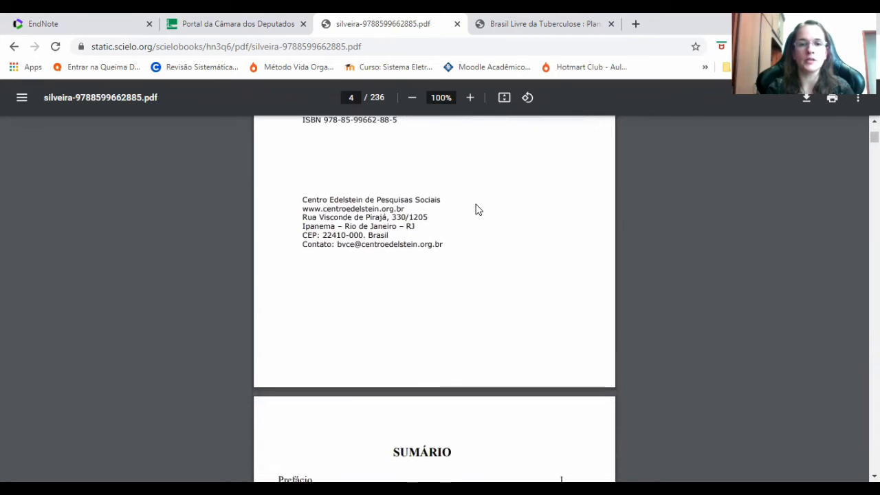
scroll(477, 209, "down", 7)
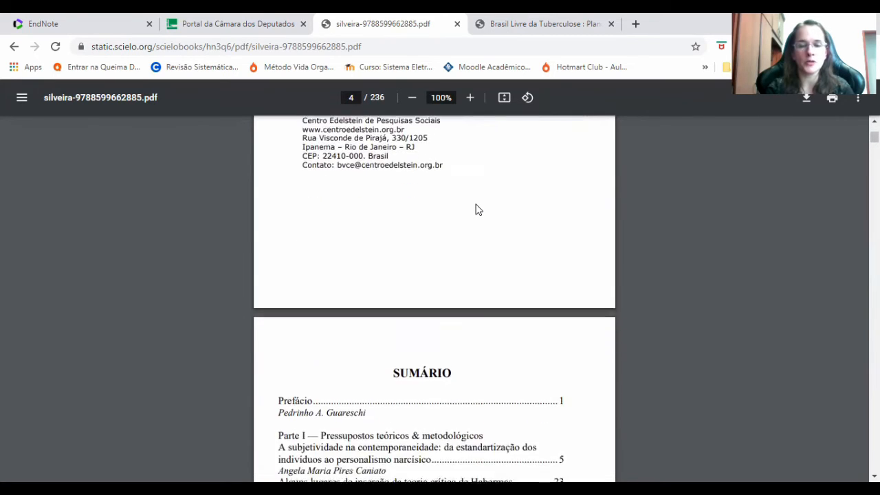
scroll(477, 210, "down", 4)
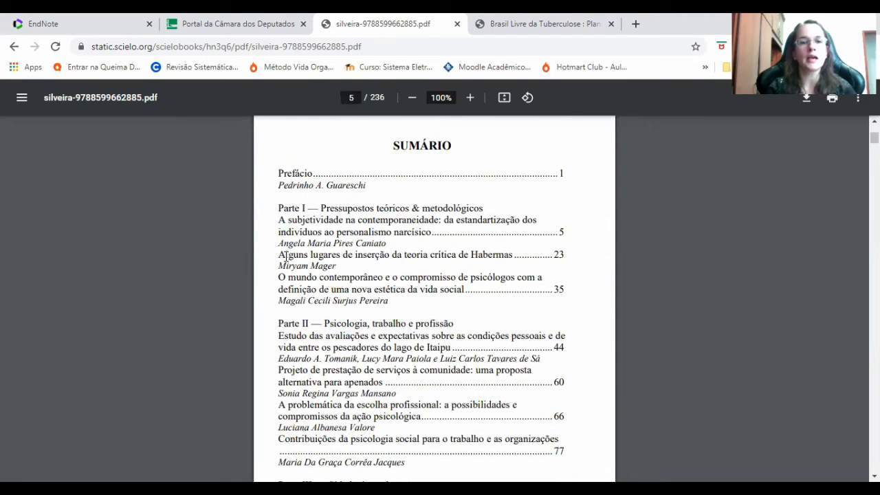
left_click_drag(279, 256, 515, 260)
key("ctrl+c")
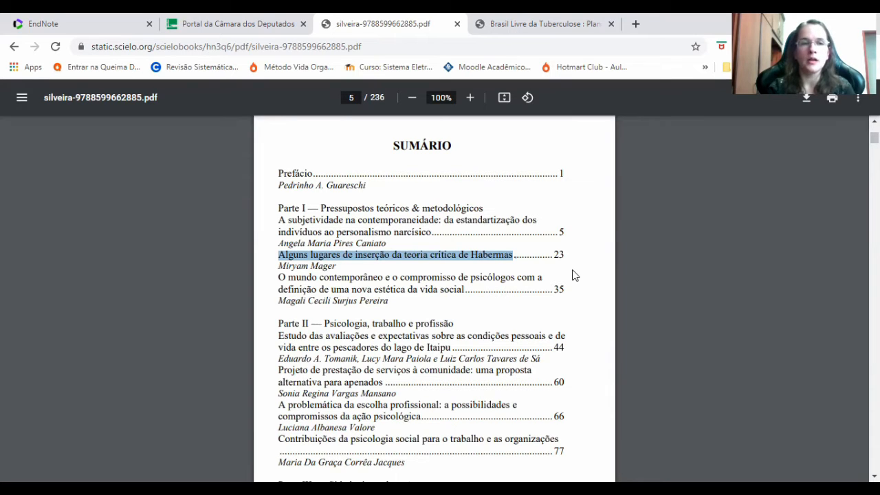
Return to EndNote and start a new reference of type Book Section.
left_click(97, 20)
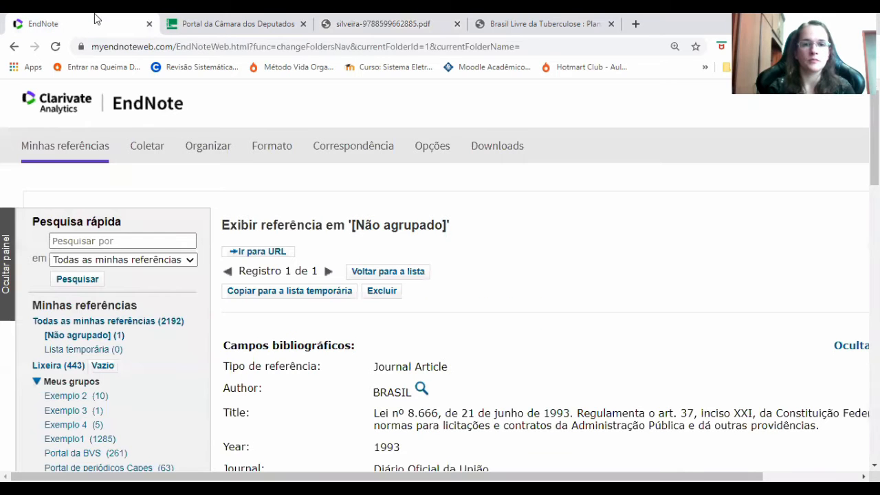
mouse_move(141, 146)
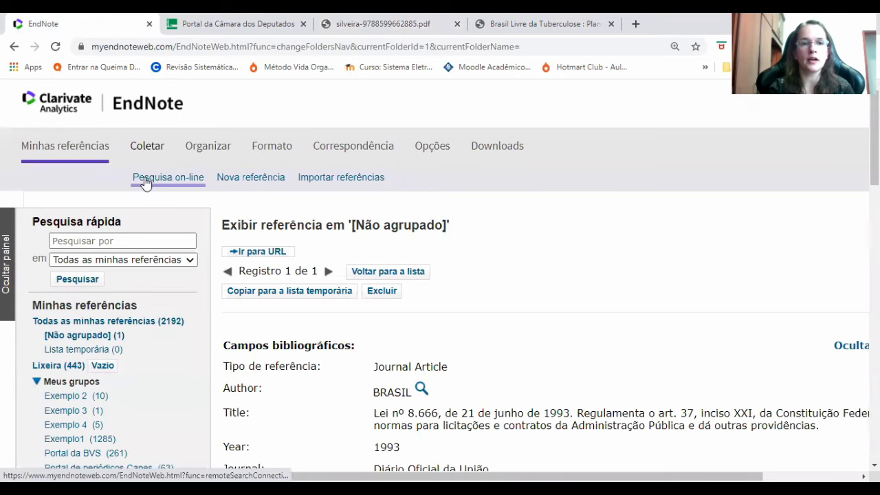
left_click(249, 181)
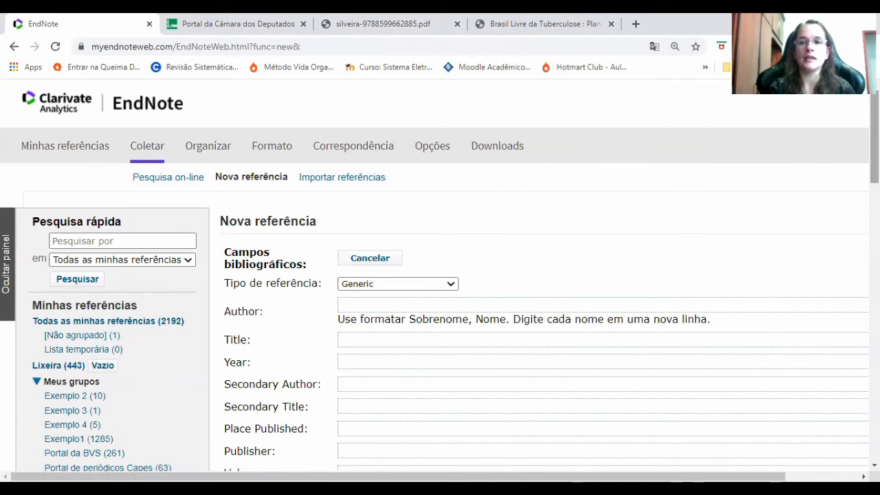
scroll(772, 175, "down", 2)
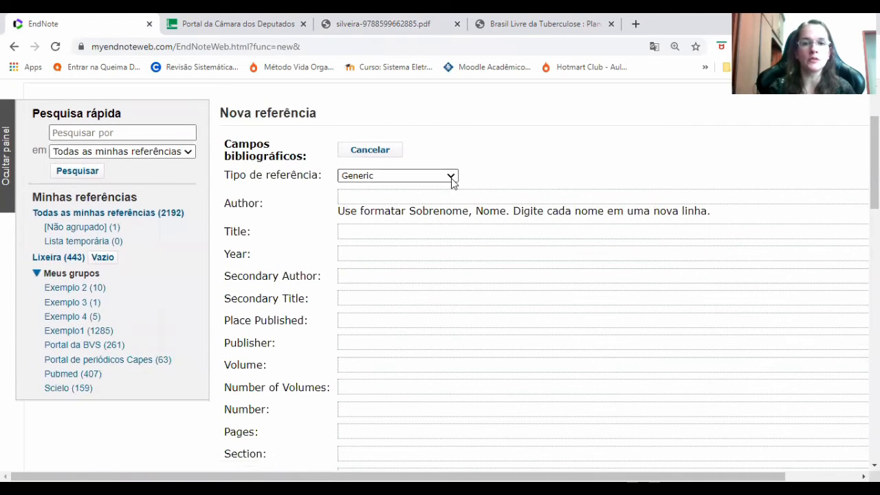
left_click(448, 178)
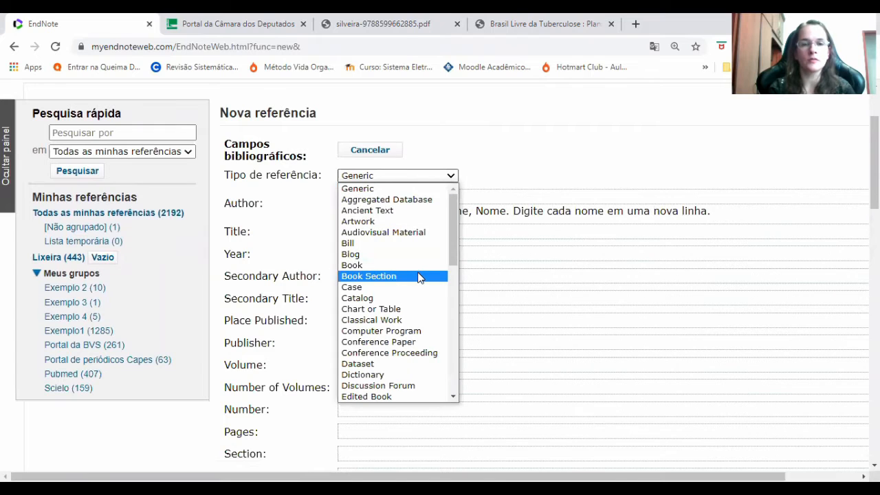
left_click(418, 276)
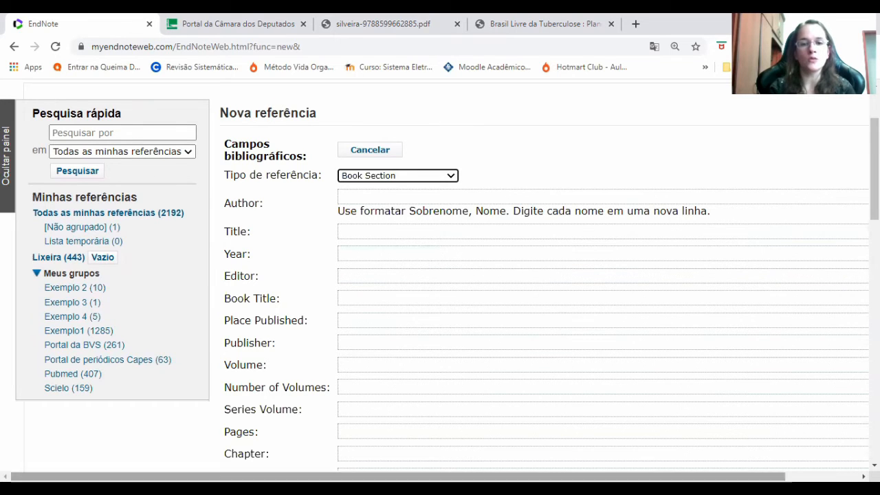
Enter the chapter author's name in the Author field as surname in capitals followed by the first name.
key("alt+Tab")
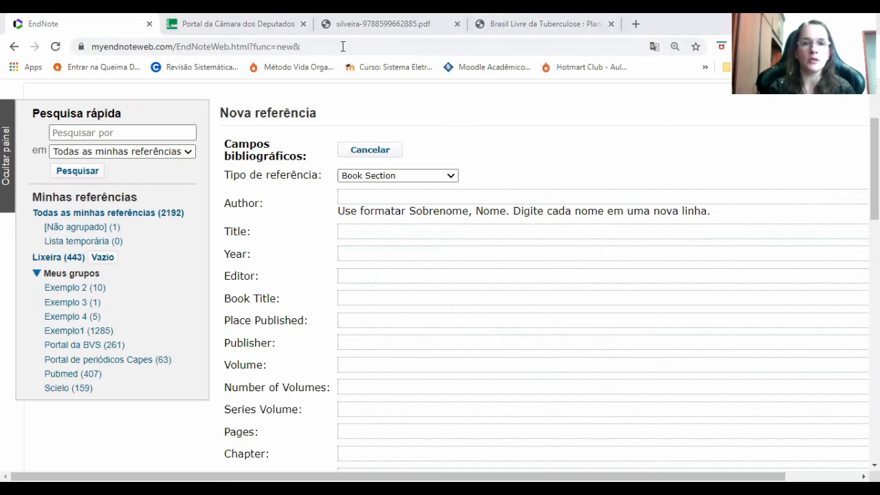
left_click(345, 196)
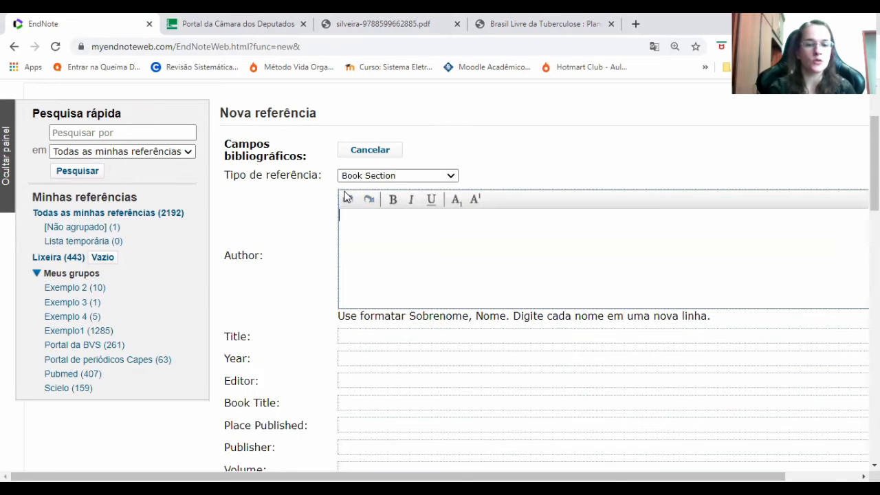
type("MAGER, Miryam")
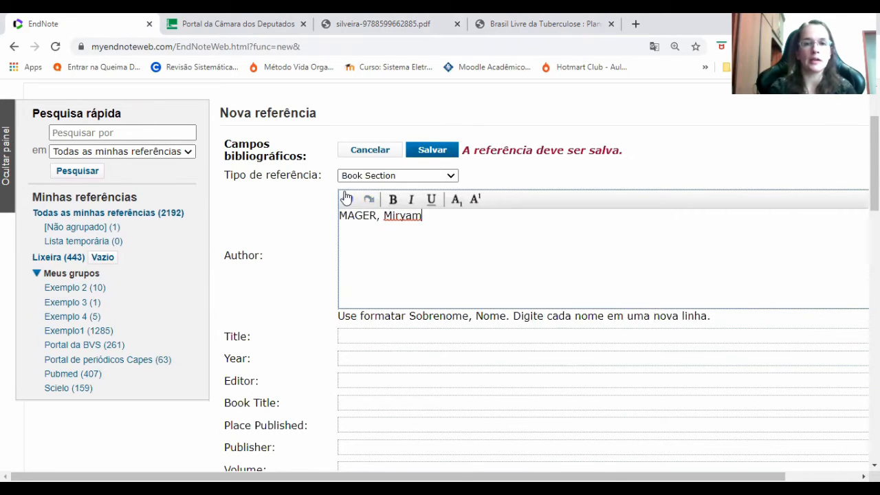
left_click(637, 349)
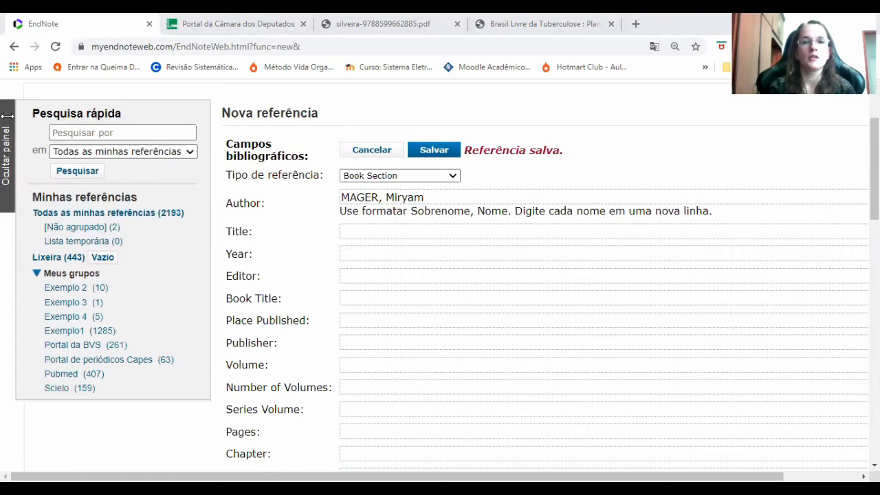
Paste the copied chapter title "Alguns lugares de inserção da teoria crítica de Habermas" as the title and set the year to 2008.
left_click(376, 229)
key("ctrl+v")
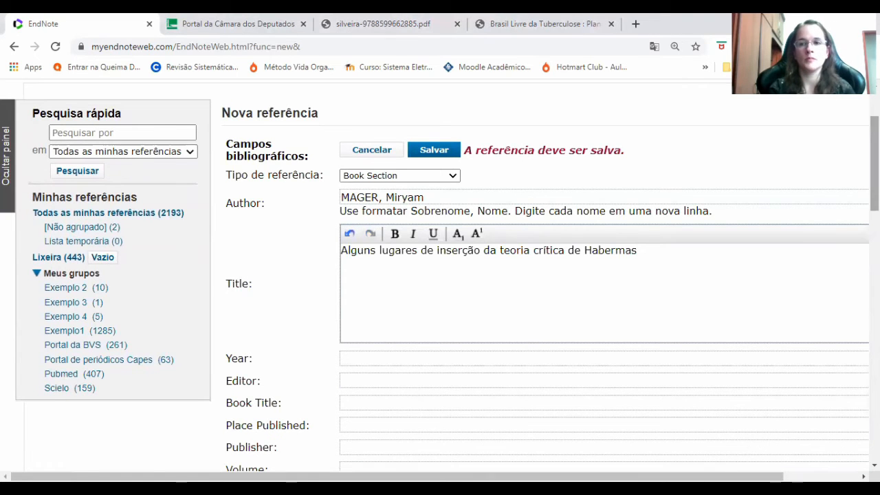
left_click_drag(874, 165, 874, 191)
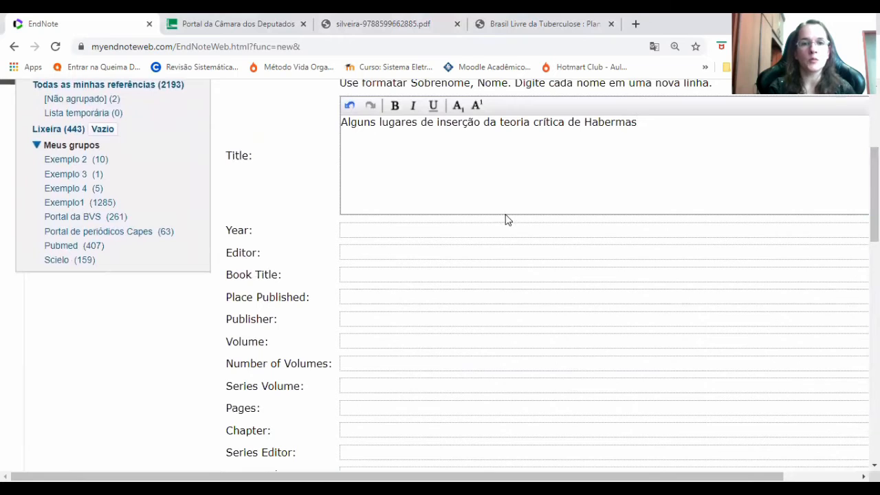
left_click(465, 229)
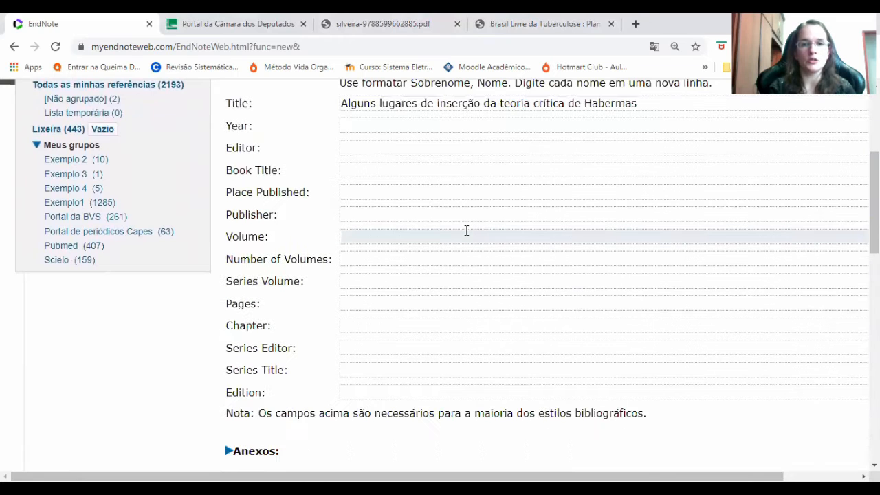
left_click(410, 125)
type("2008")
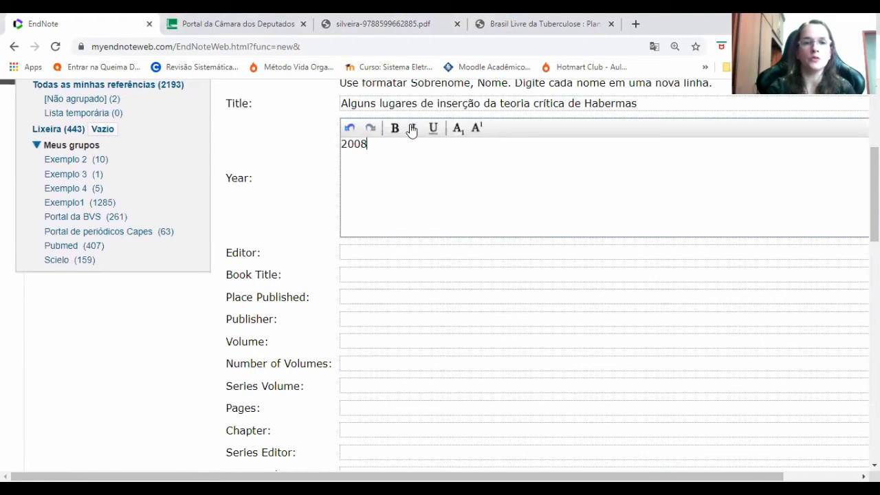
left_click(376, 252)
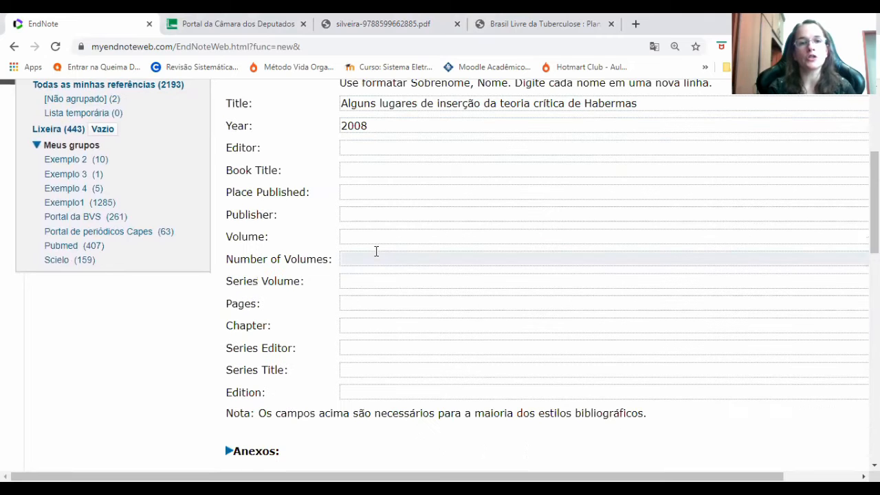
Enter the book's four organizers in the Editor field, one surname-first name per line, with "(org.)" after the last.
left_click(365, 149)
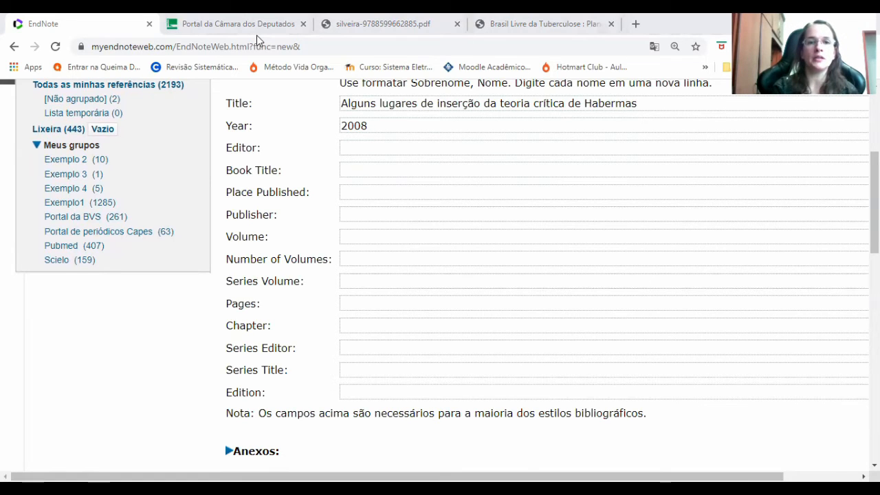
left_click(366, 146)
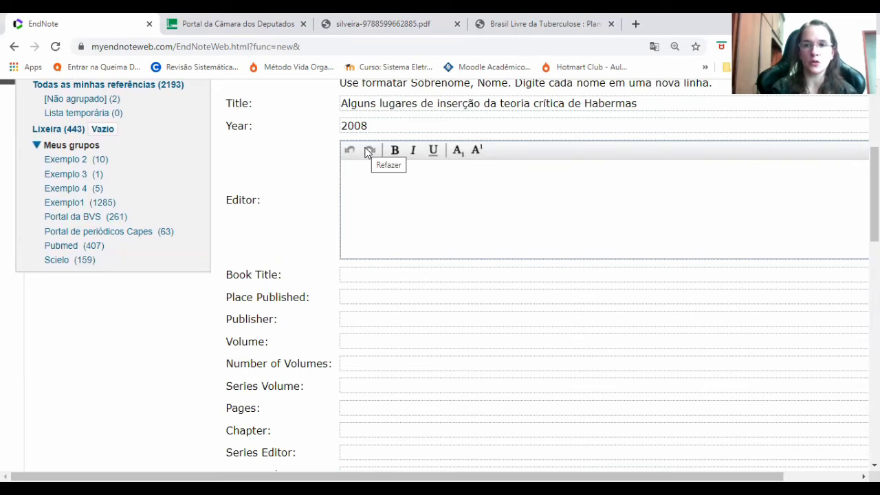
type("SILVEIRA, Andréa F. GEWEHR, Catarina BONIN, Luiz Fernando R. BULGACOV, Yara L. M. (org.)")
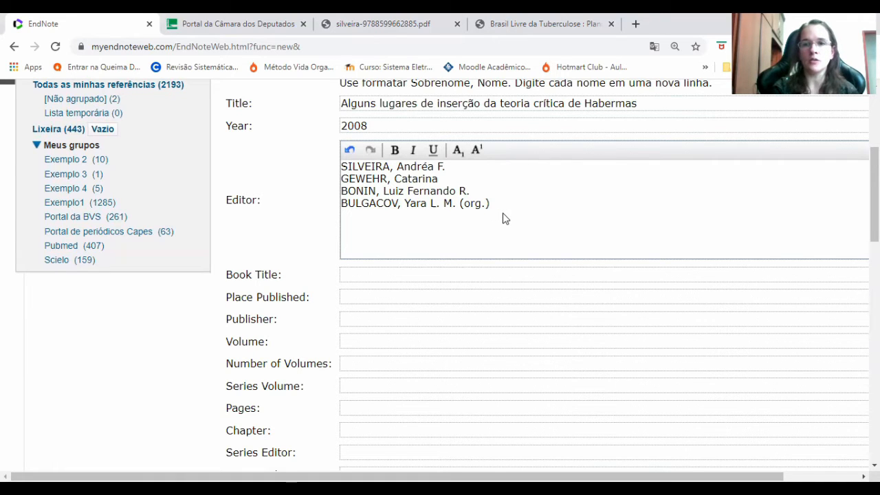
Try shortening the editor list to the first organizer followed by "et al (org.)", and undo the changes.
left_click(464, 165)
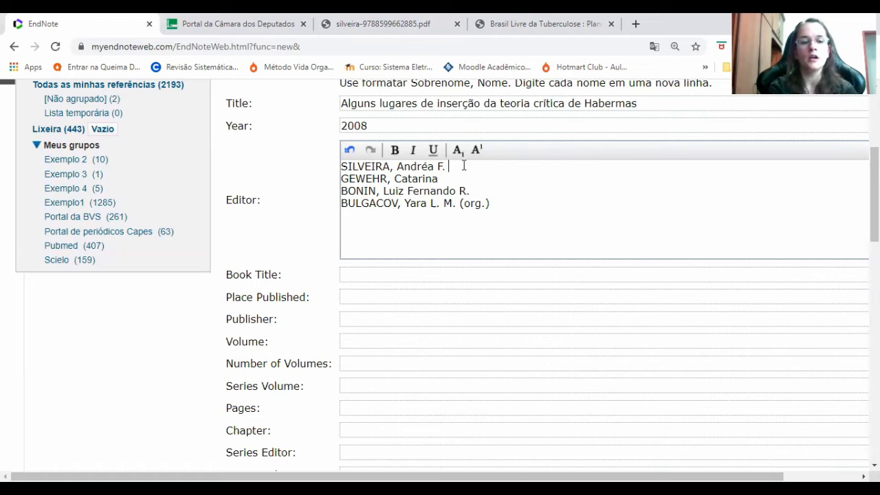
type("et al")
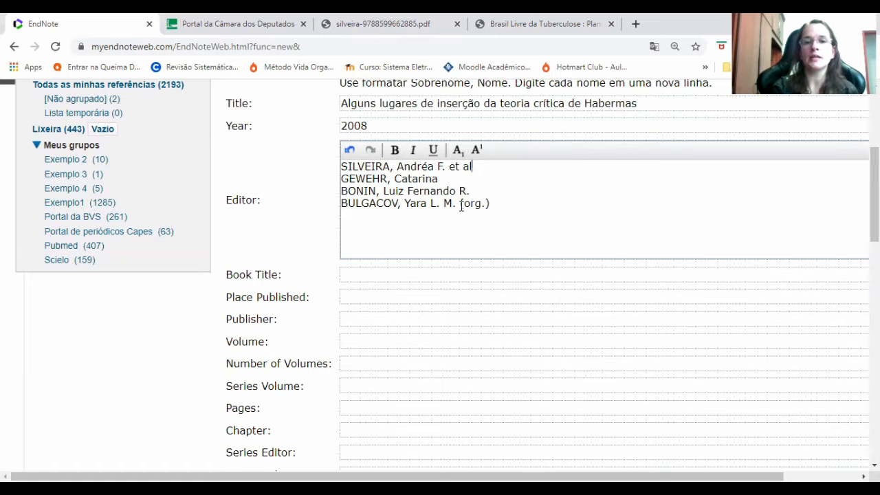
left_click_drag(460, 203, 497, 204)
key("ctrl+c")
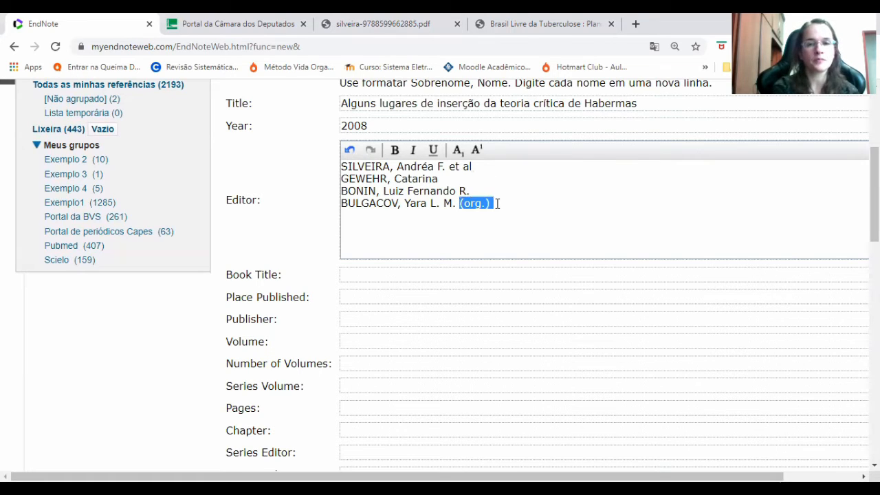
left_click(487, 166)
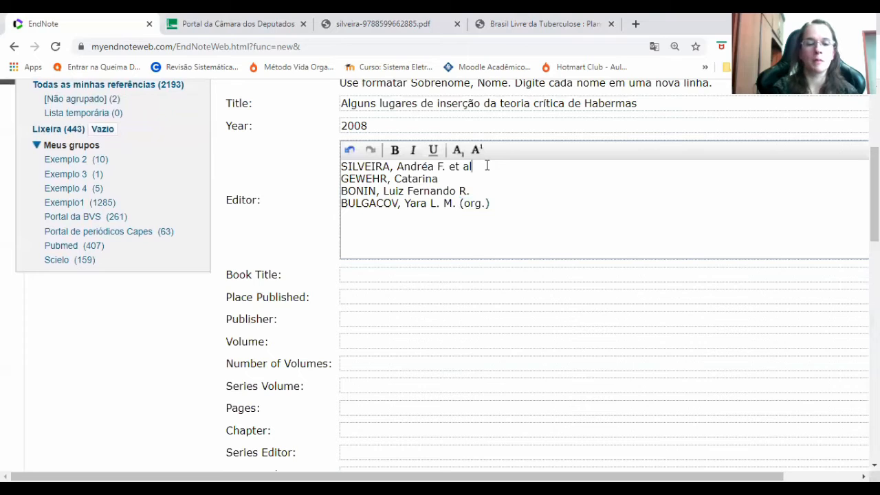
key("ctrl+v")
left_click_drag(341, 177, 527, 204)
key("BackSpace")
key("BackSpace")
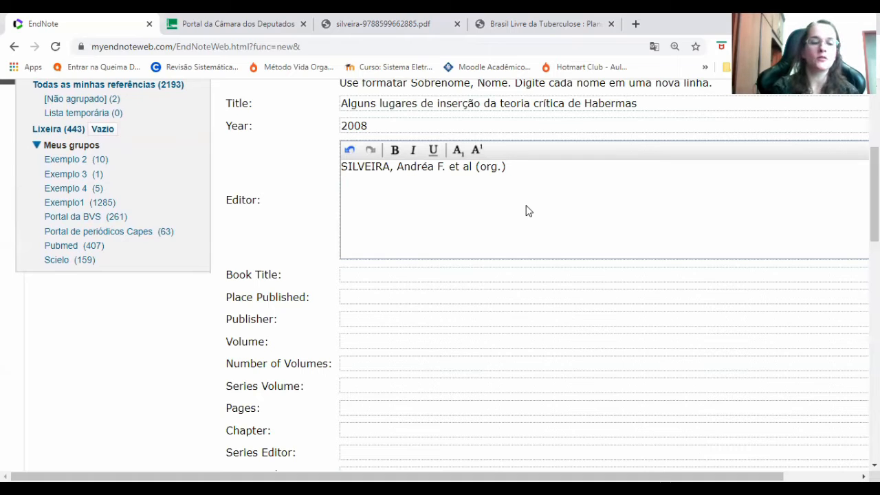
key("ctrl+z")
key("ctrl+z")
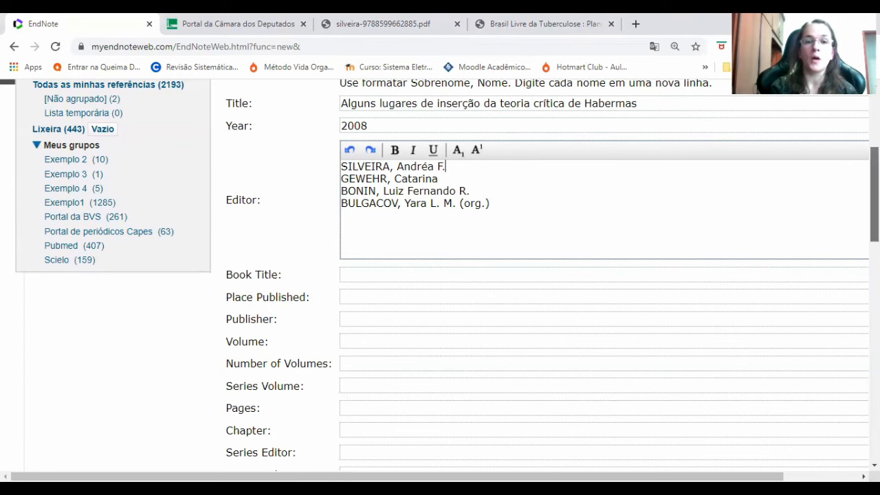
Set the book title to "Cidadania e participação social".
scroll(728, 220, "down", 1)
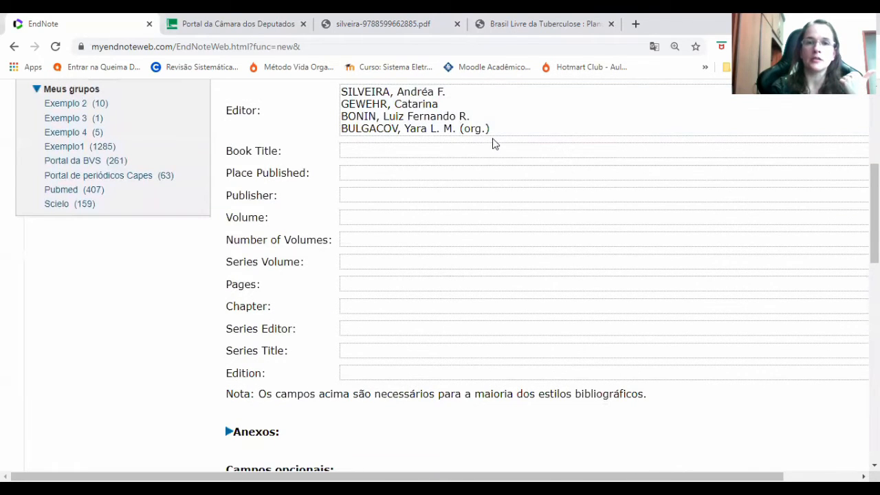
left_click(491, 149)
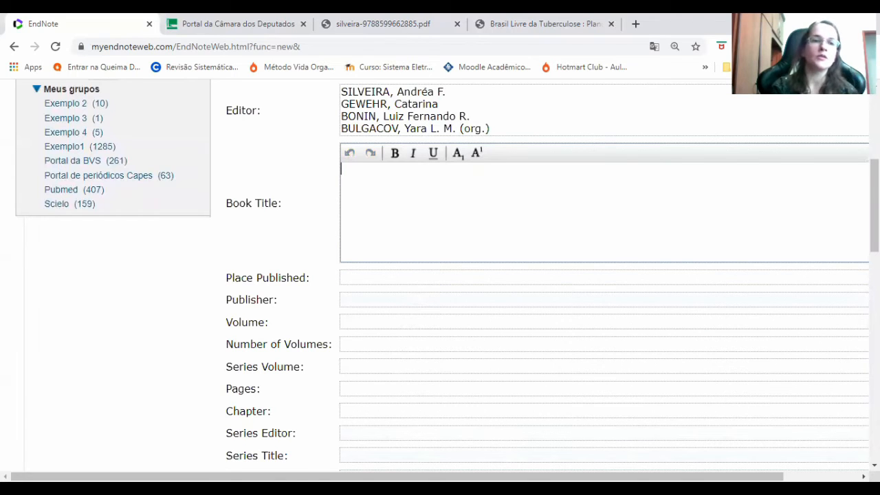
left_click(368, 487)
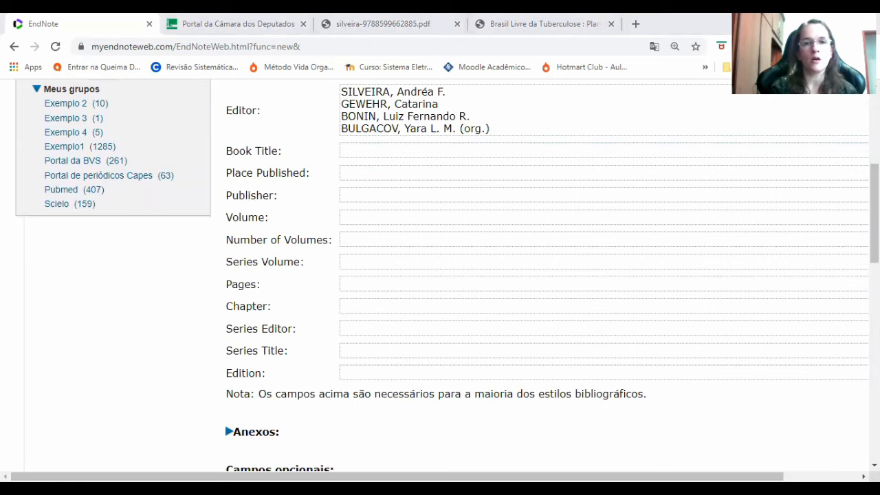
left_click(349, 155)
type("Cidadania e participação social")
left_click(368, 277)
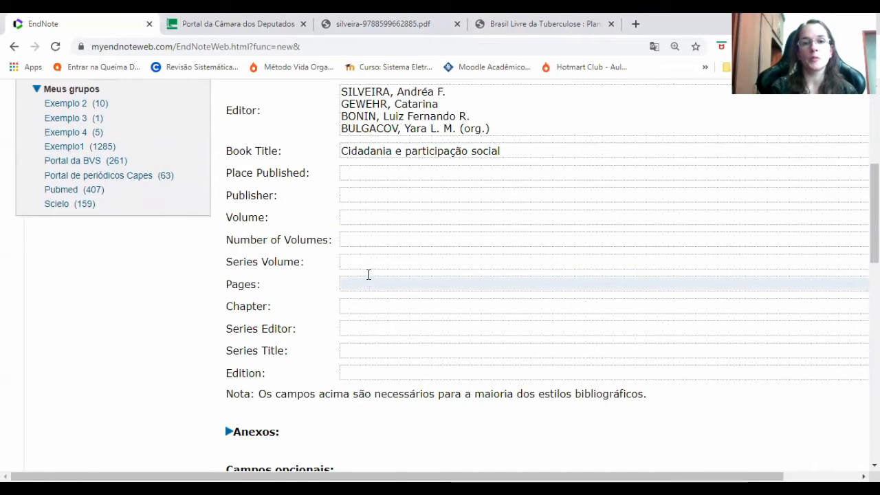
Set the place published to "Rio de Janeiro" and the publisher to "Centro Edelstein de Pesquisas Sociais".
left_click(369, 176)
type("Ri")
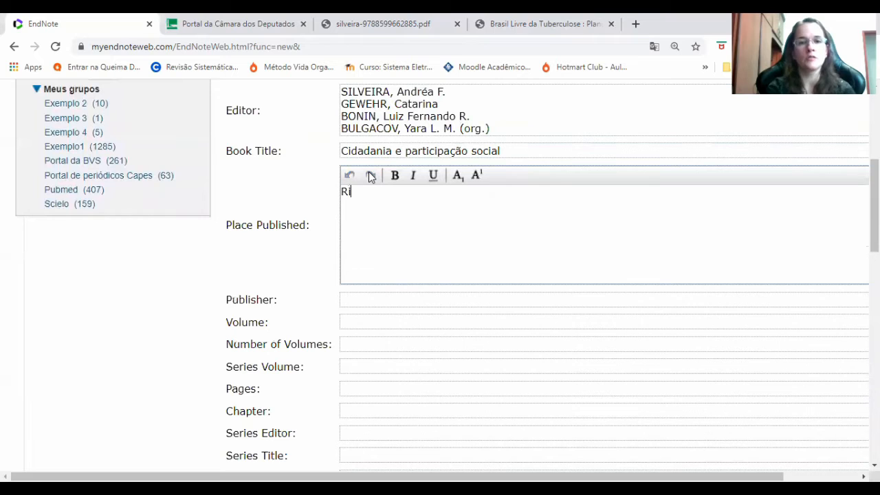
type("o de Janeiro")
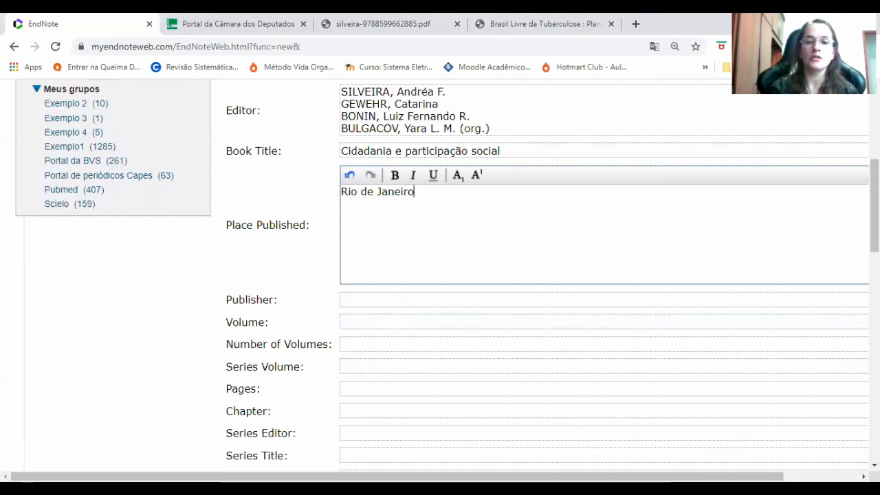
left_click(371, 300)
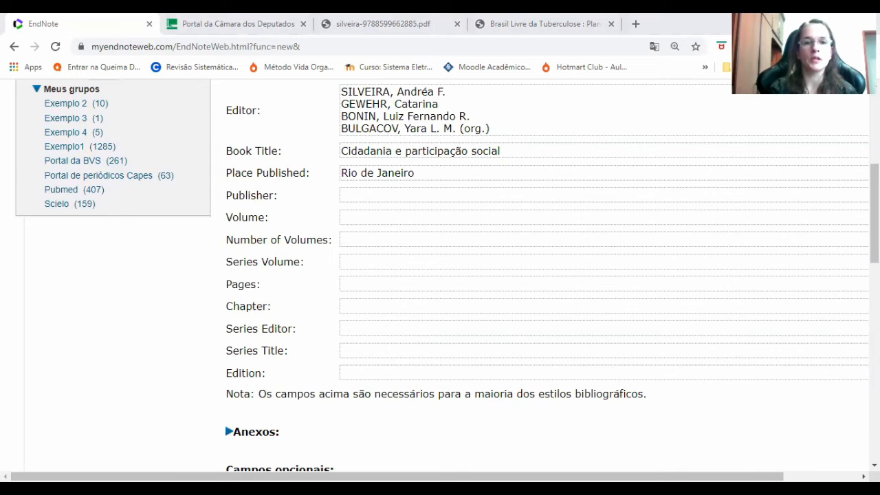
left_click(350, 196)
type("Centro Edelstein de Pesquisas Sociais")
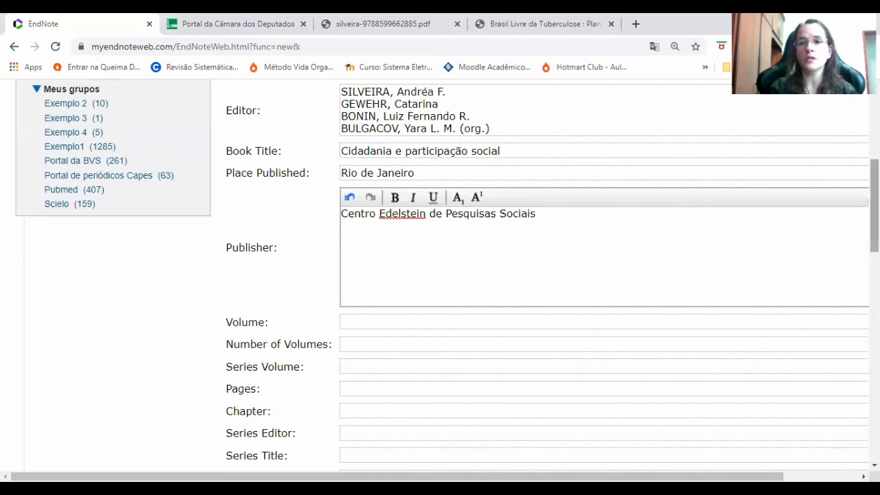
scroll(440, 275, "up", 3)
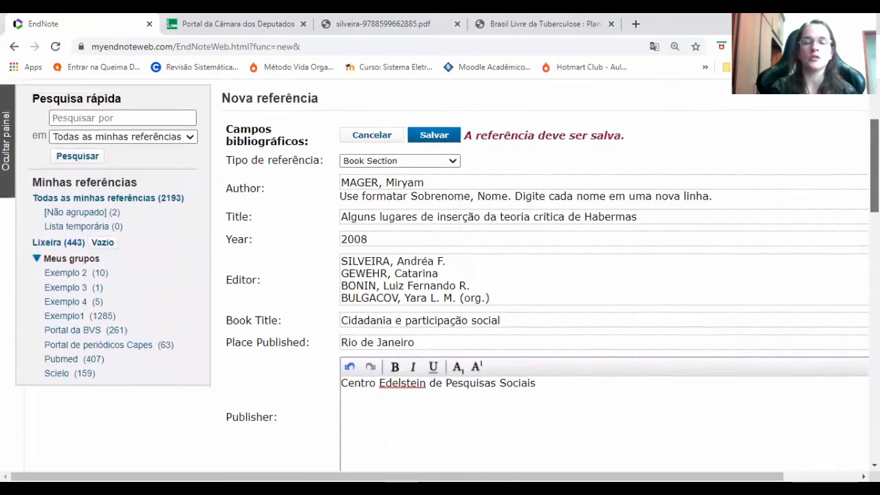
scroll(440, 275, "up", 3)
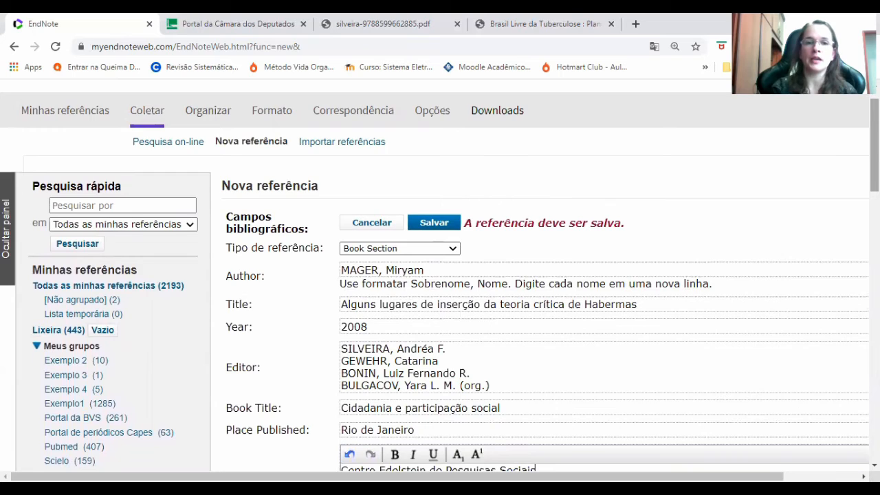
scroll(439, 279, "down", 2)
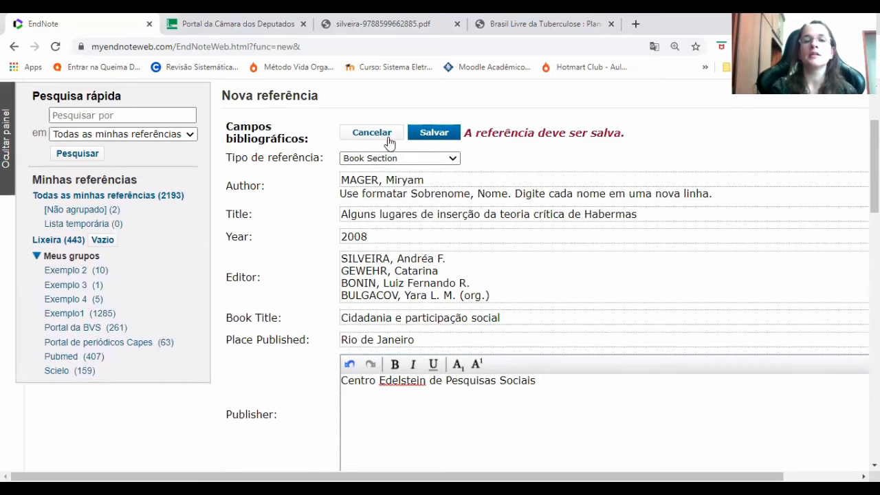
Save the Book Section reference entered so far and set its pages to 23-34.
left_click_drag(227, 158, 388, 166)
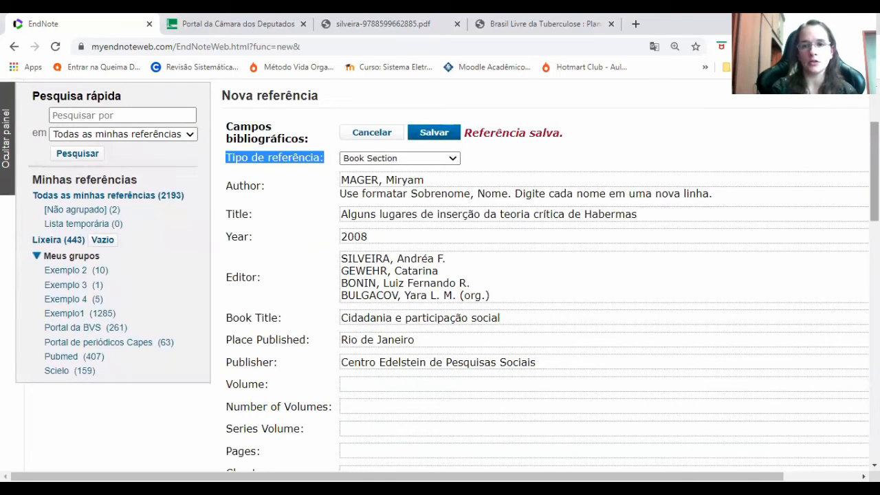
scroll(875, 172, "down", 2)
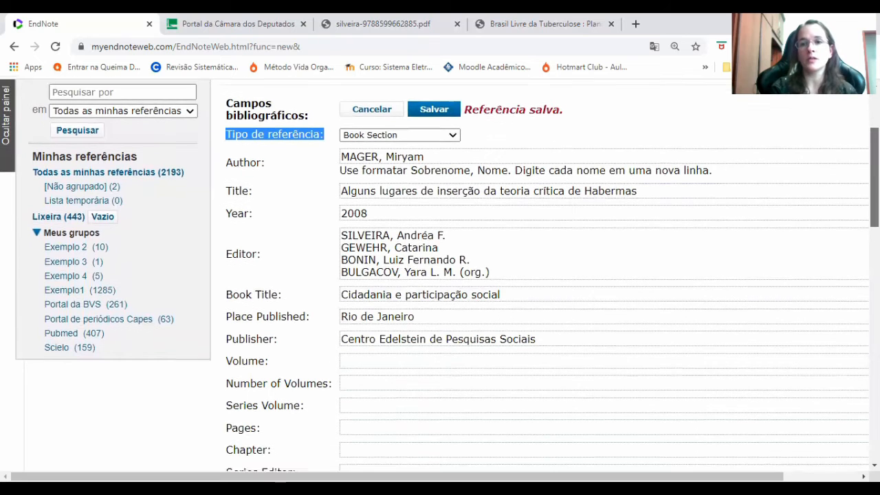
scroll(874, 186, "down", 1)
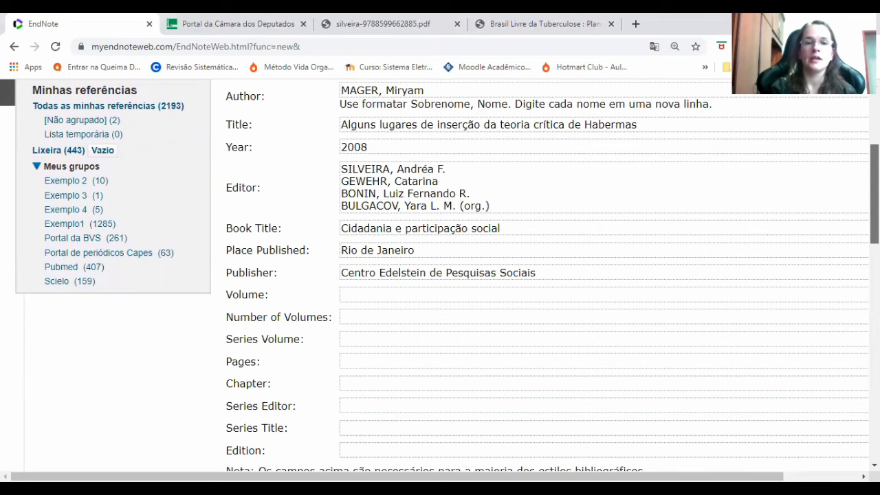
scroll(440, 275, "down", 1)
scroll(440, 275, "up", 1)
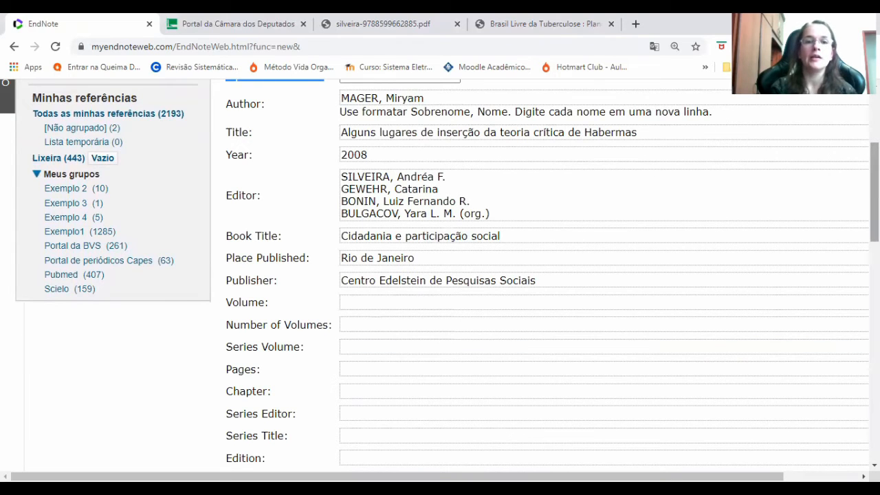
scroll(622, 247, "down", 2)
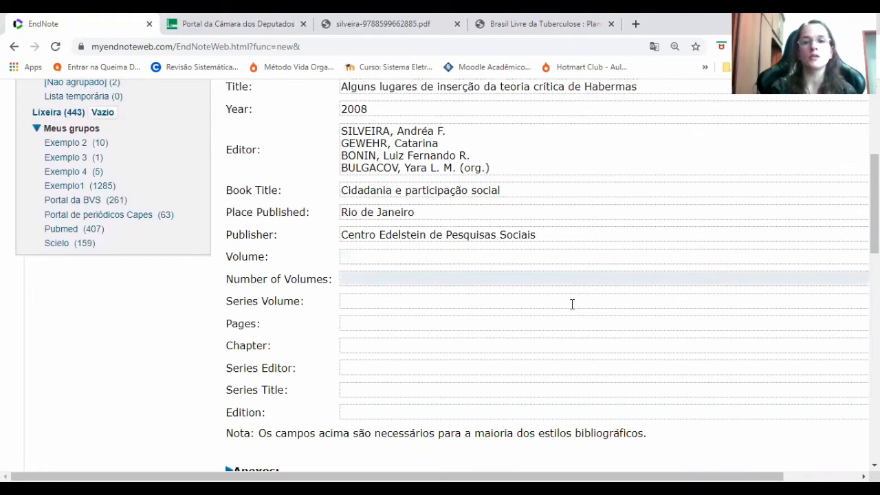
left_click(543, 323)
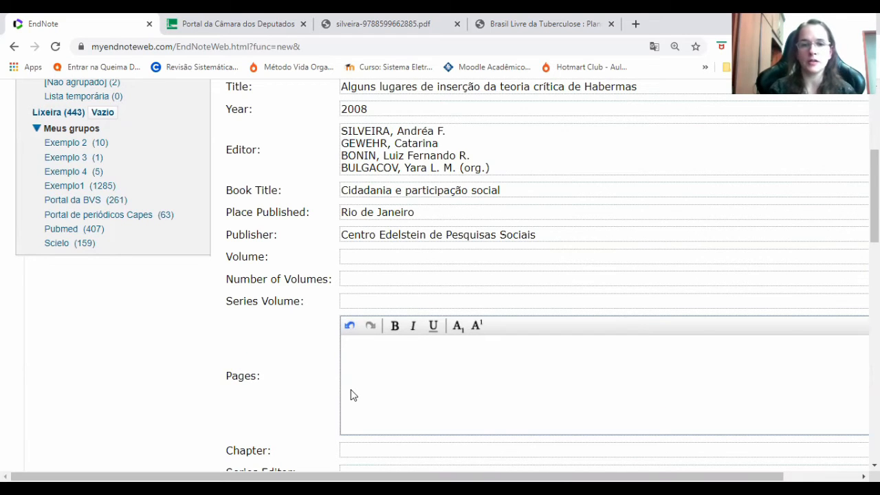
type("23")
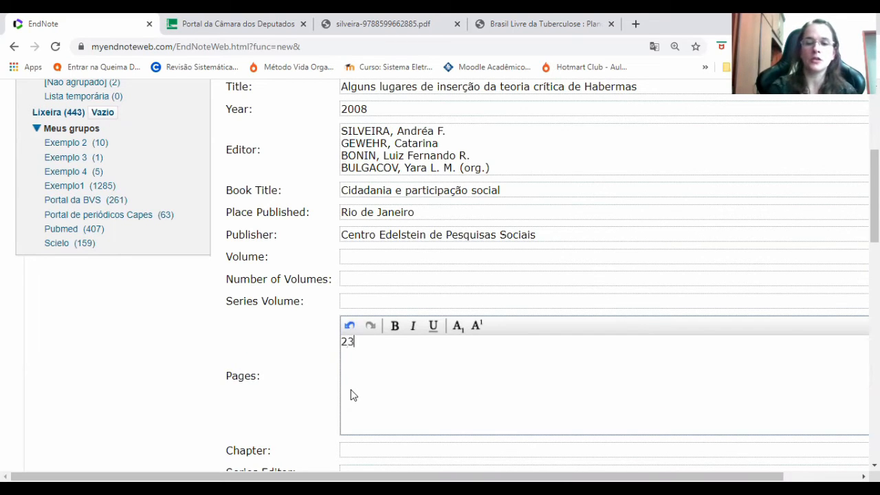
type("-34")
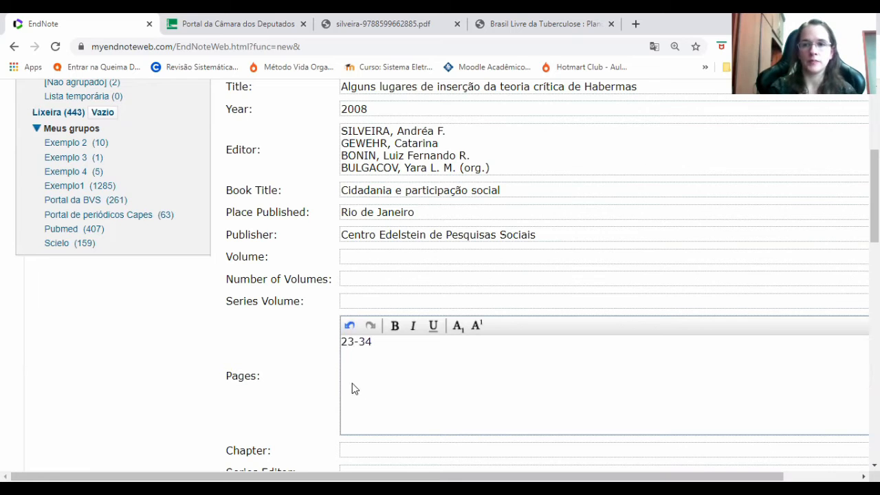
Copy the web address of the open book PDF silveira-9788599662885.pdf into the reference's URL field.
scroll(448, 274, "down", 1)
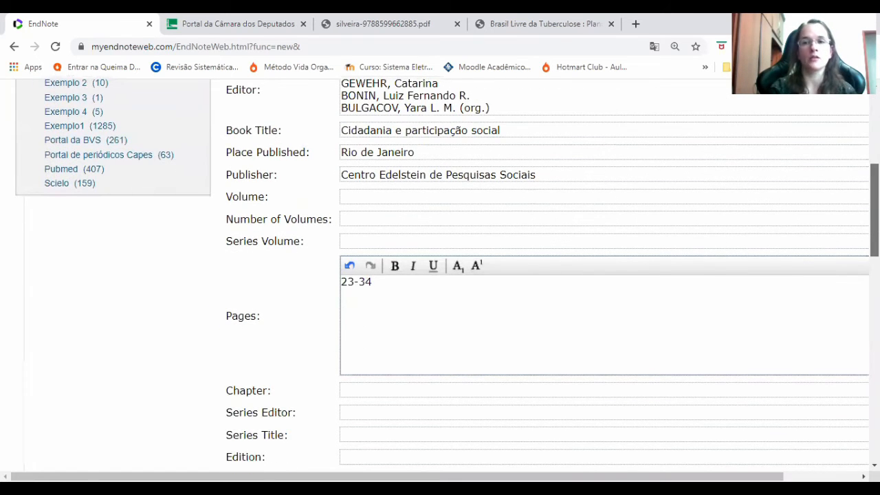
scroll(447, 274, "down", 1)
scroll(483, 305, "down", 2)
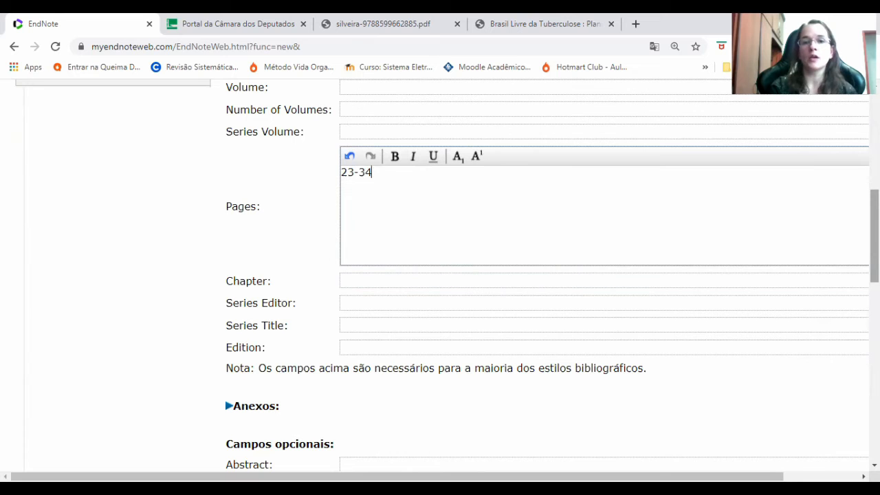
scroll(605, 275, "down", 5)
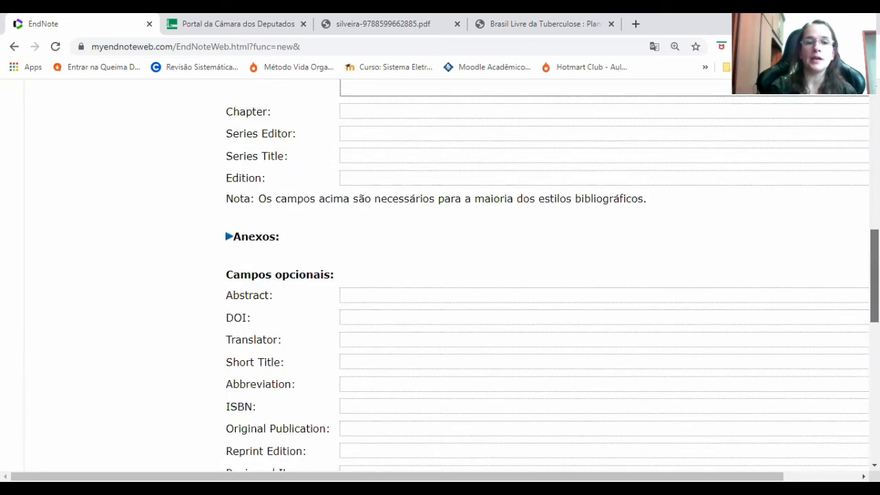
scroll(549, 275, "down", 4)
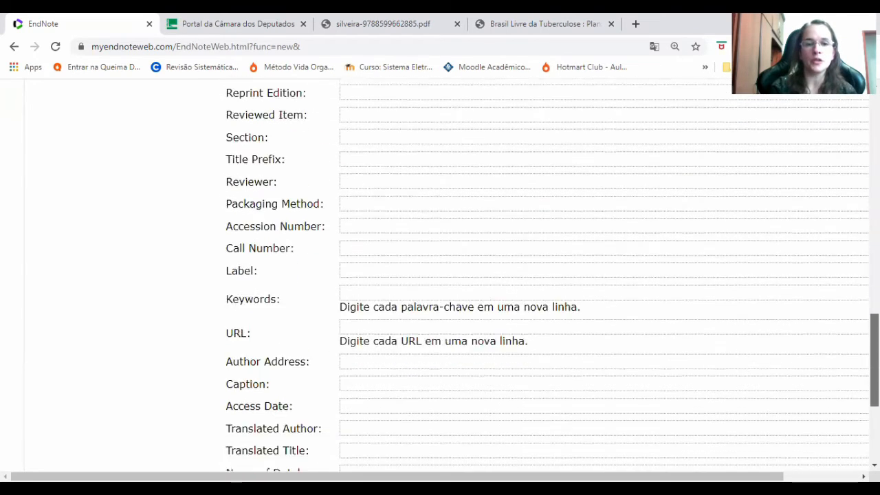
left_click(357, 23)
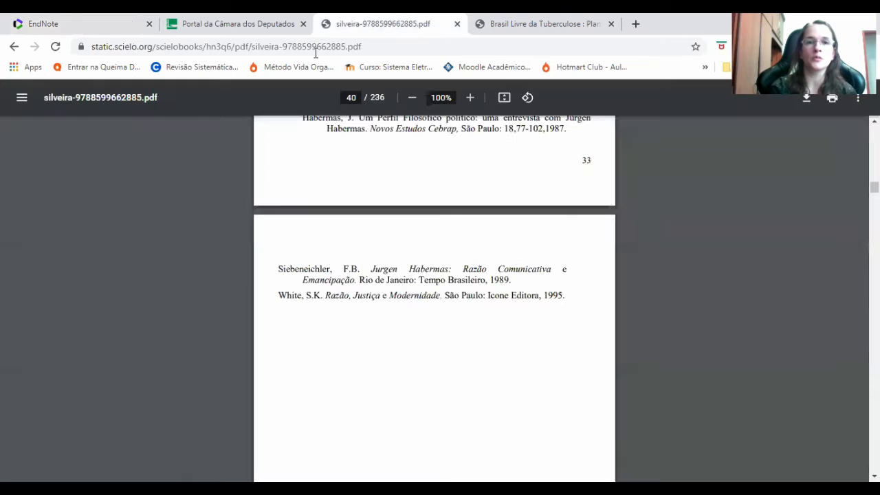
left_click(327, 46)
key("ctrl+c")
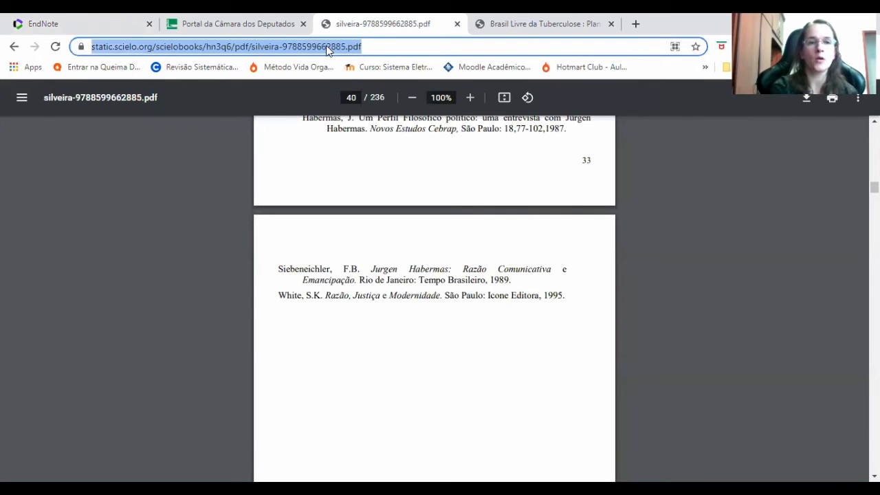
left_click(83, 21)
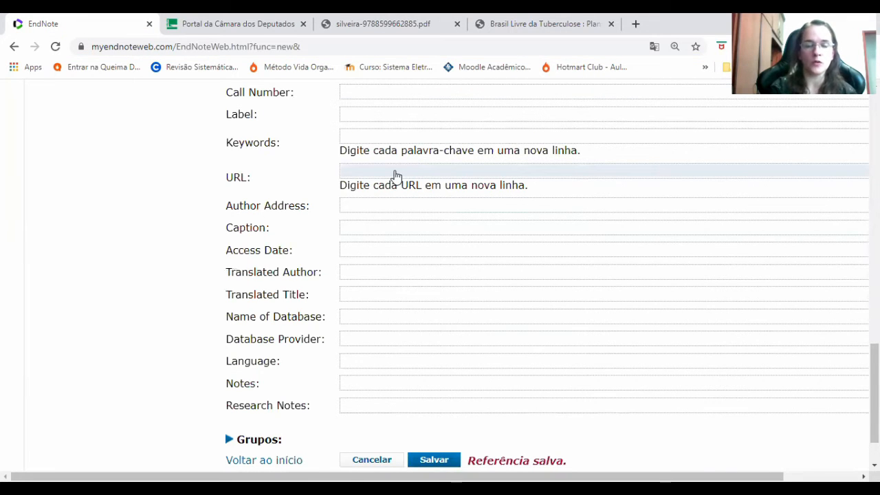
left_click(396, 172)
key("ctrl+v")
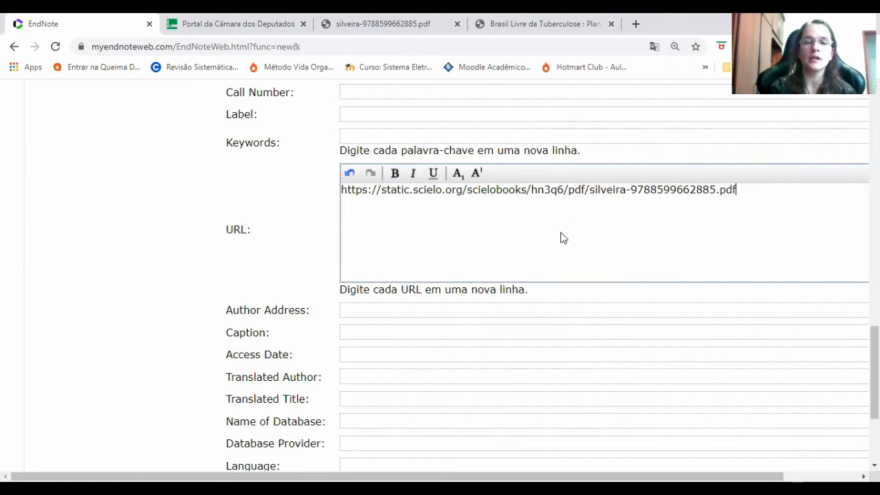
left_click(423, 350)
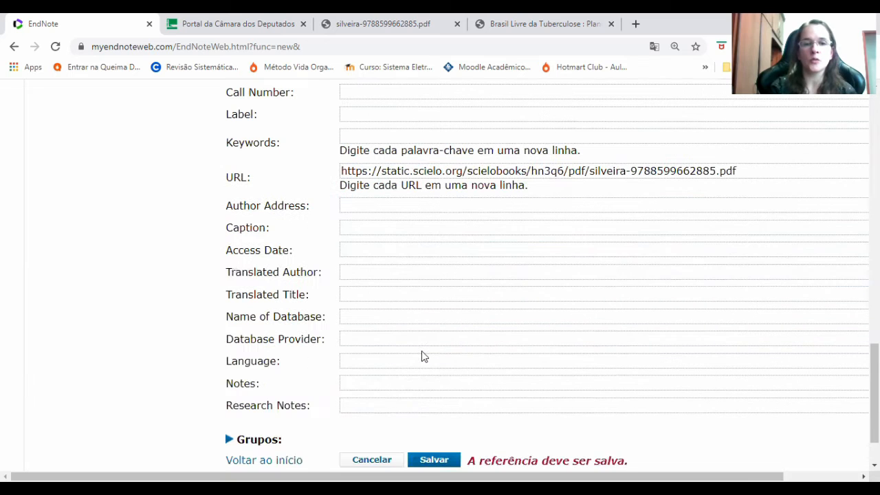
Set the reference's access date to "04 nov. 2021".
left_click(379, 247)
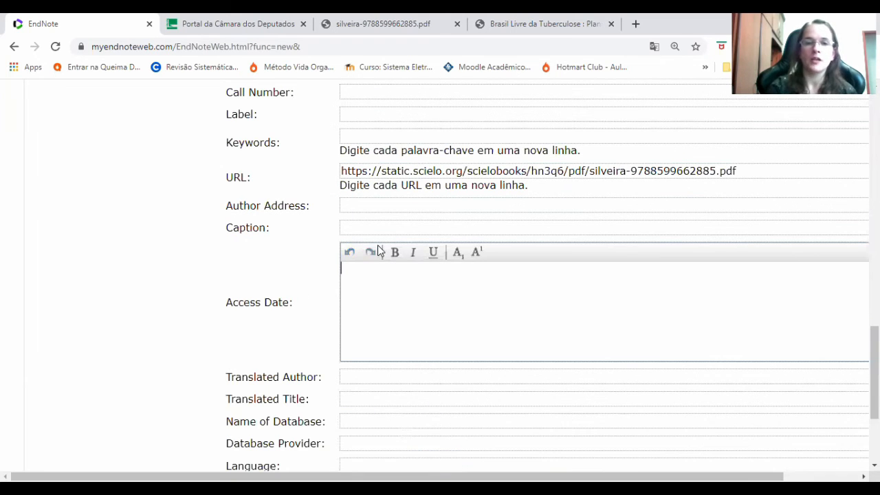
type("04 nov.")
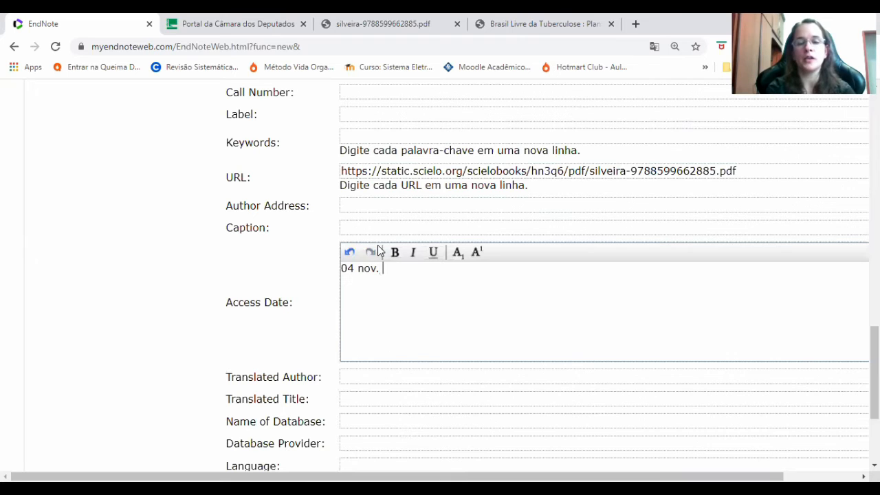
type(" 2021")
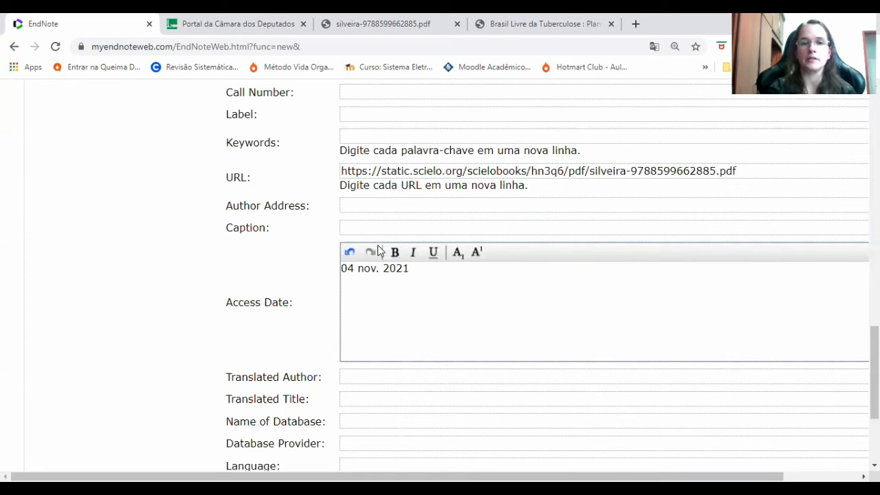
Save the completed Book Section reference.
scroll(379, 250, "up", 7)
scroll(379, 249, "up", 6)
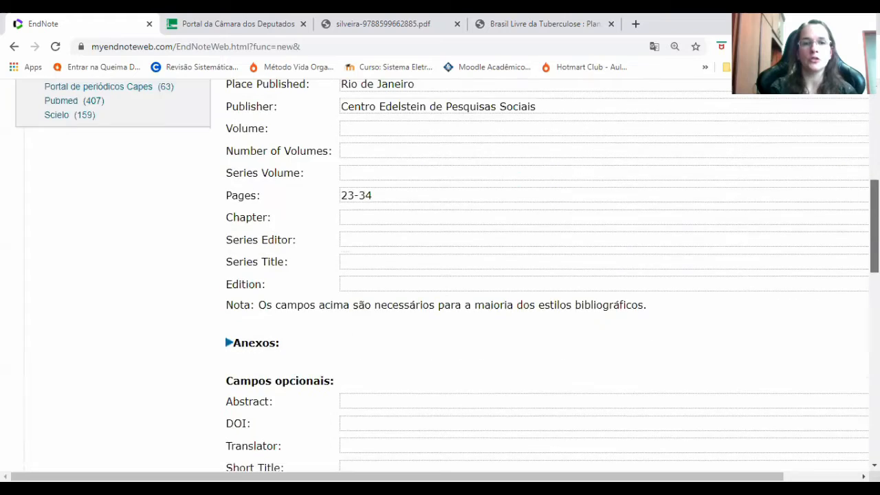
scroll(379, 250, "up", 1)
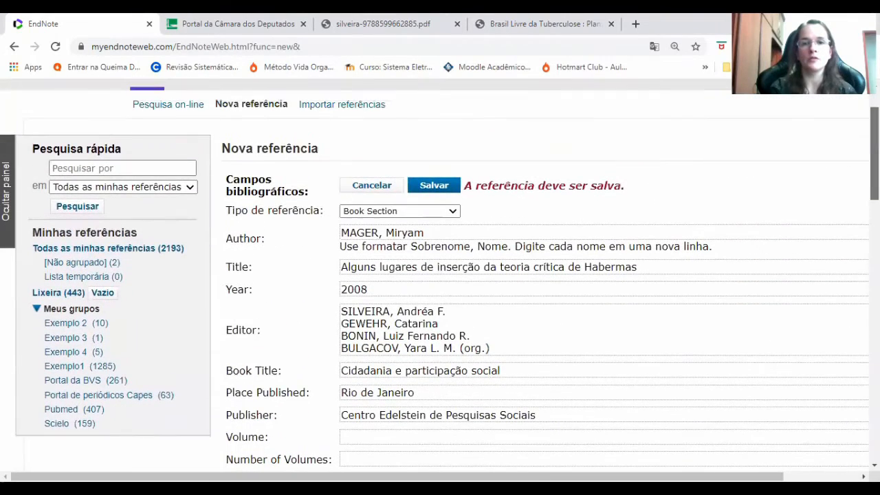
left_click(433, 186)
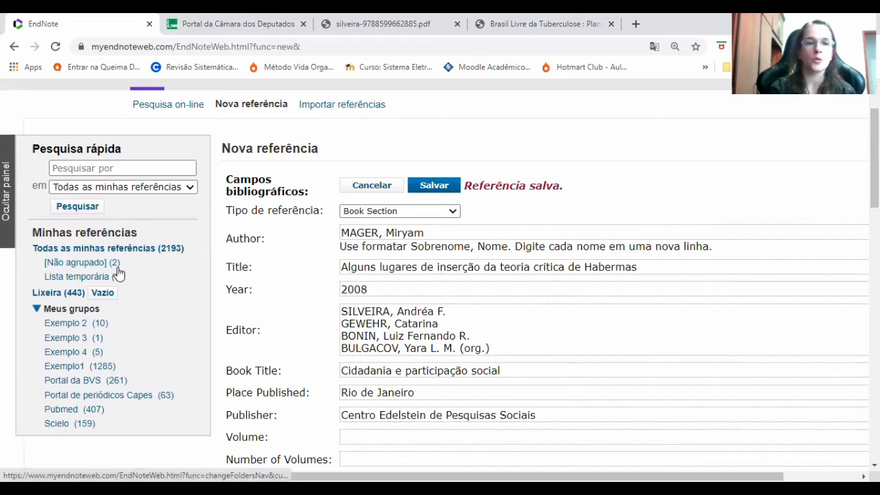
Open the ungrouped references and check the manually added law and book chapter entries.
left_click(92, 264)
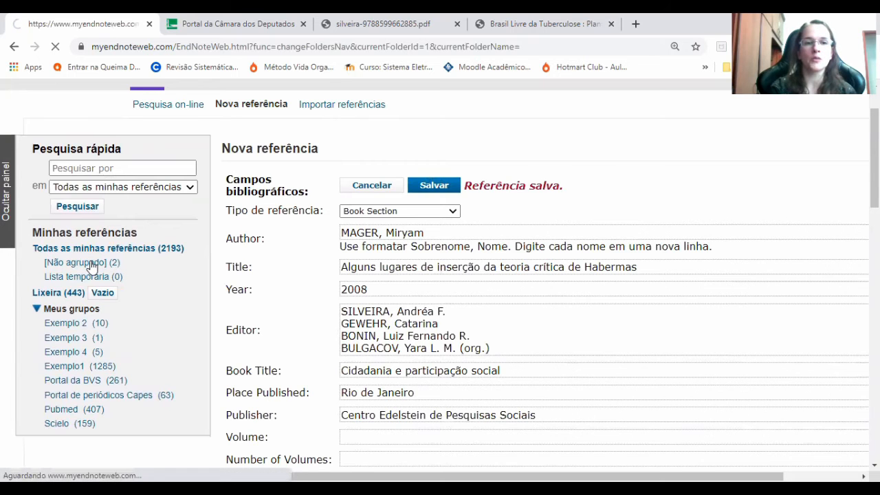
scroll(747, 169, "down", 2)
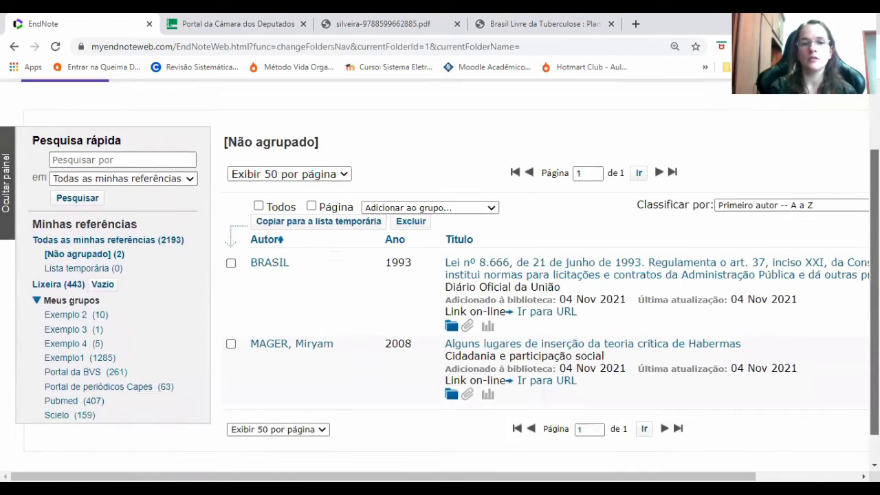
left_click_drag(874, 254, 874, 281)
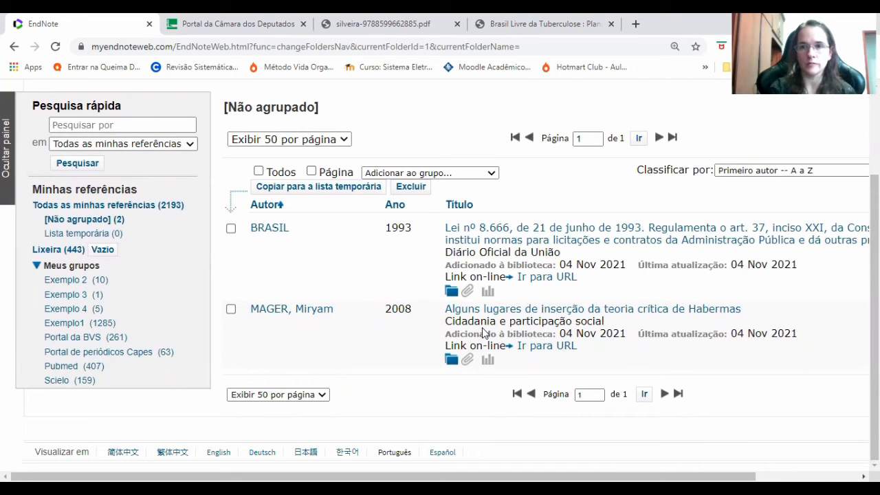
left_click_drag(874, 275, 875, 190)
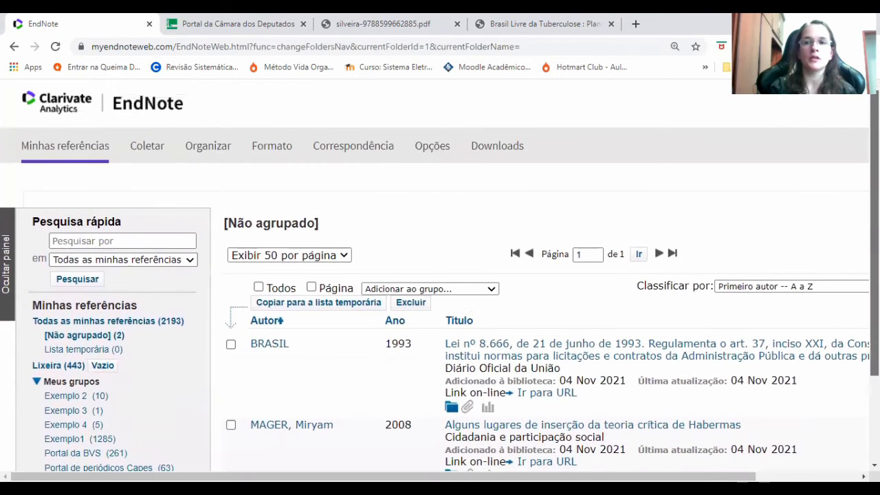
Start a new reference for the Brasil Livre da Tuberculose PDF, checking its cover, and set the reference type to Book.
mouse_move(165, 146)
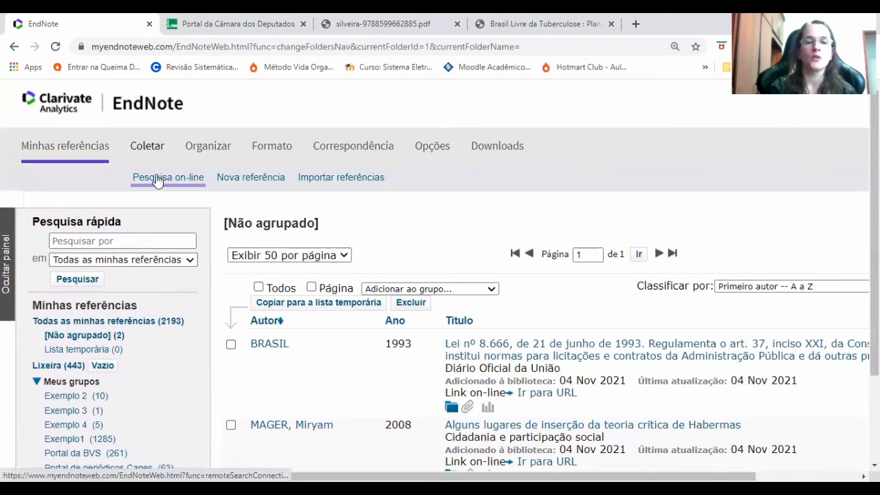
left_click(243, 180)
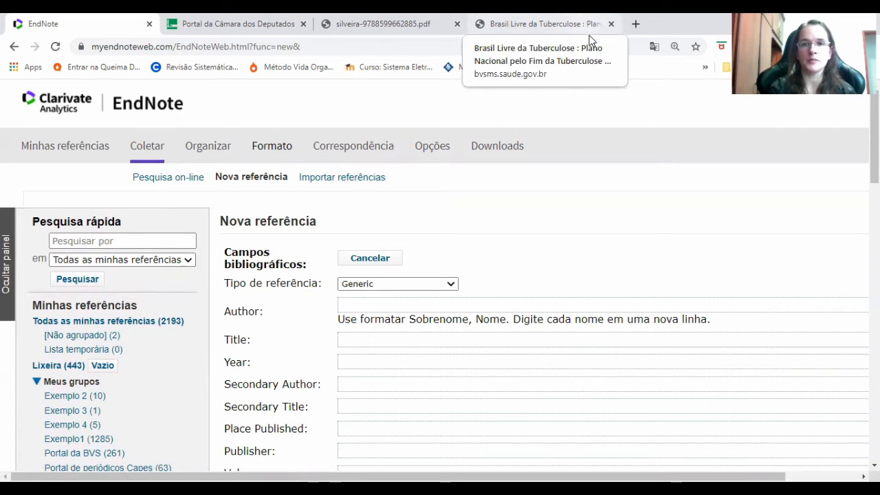
left_click(543, 25)
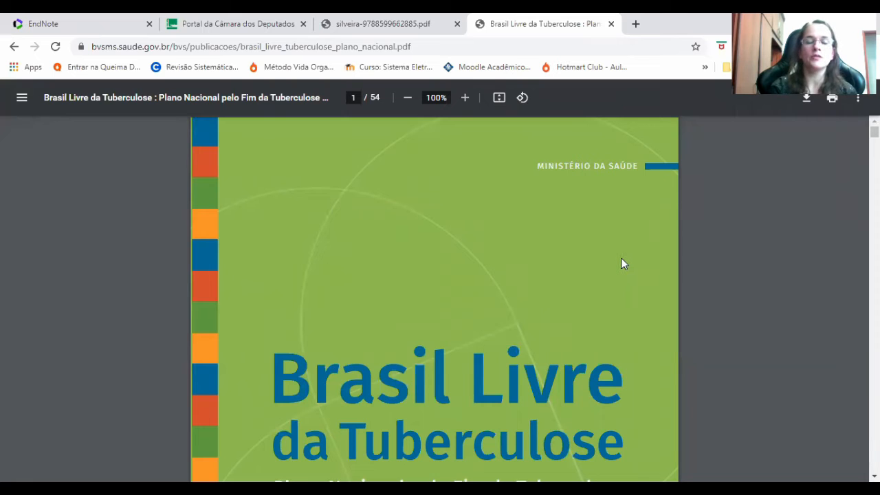
scroll(621, 262, "down", 3)
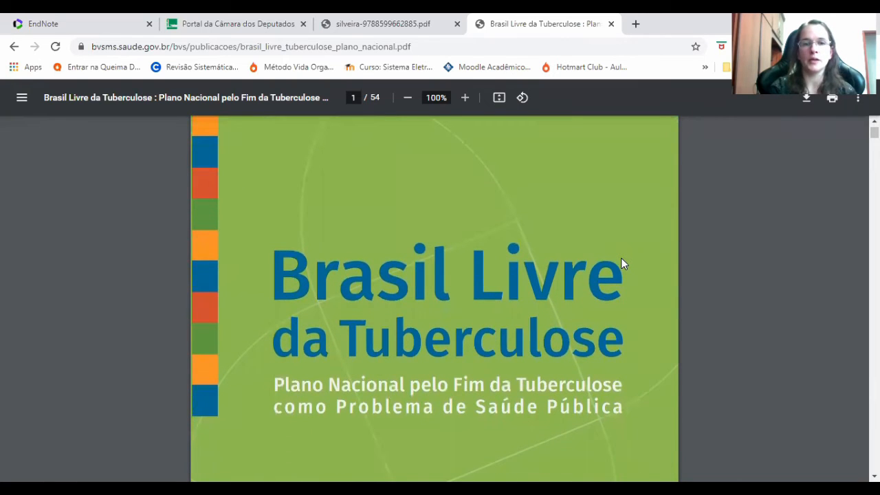
left_click(73, 22)
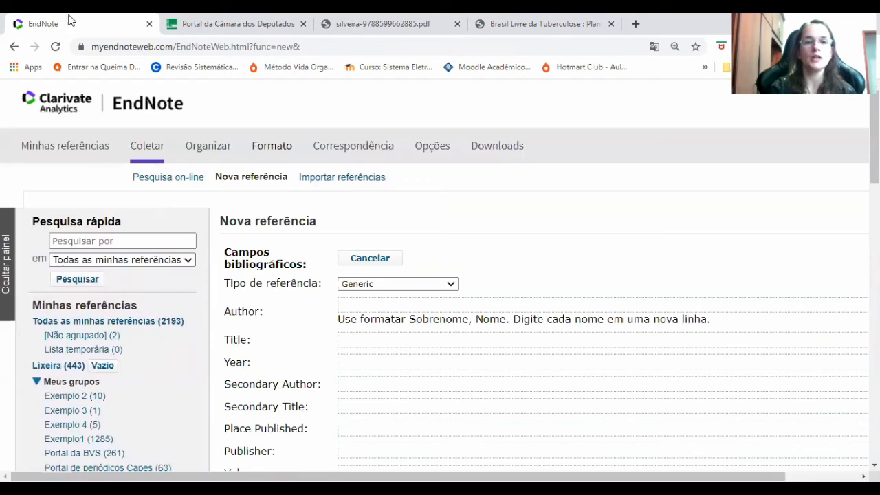
left_click(410, 289)
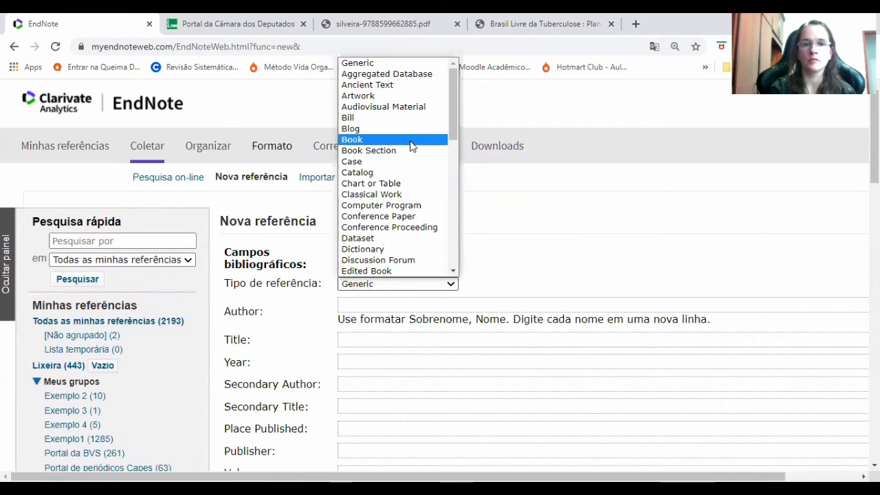
left_click(410, 142)
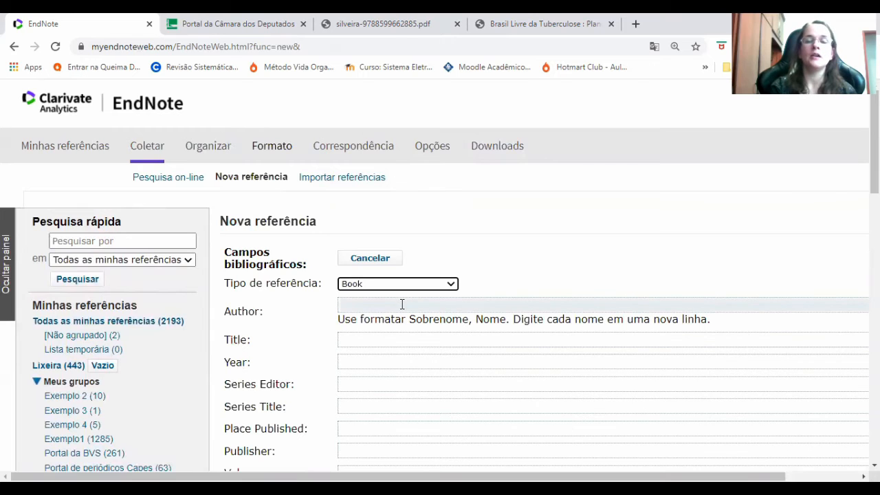
left_click(743, 308)
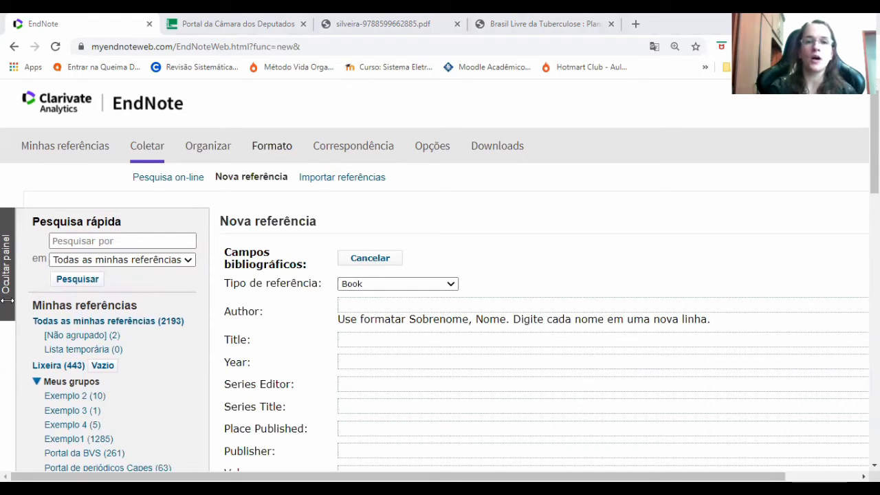
Set the author to "BRASIL. Ministério da Saúde. Secretaria de Vigilância em Saúde. Departamento de Vigilância das Doenças Transmissíveis".
left_click(374, 310)
type("BRASIL. Ministério da Saúde. Secretaria de Vigilância em Saúde. Departamento de Vigilância das Doenças Transmissíveis")
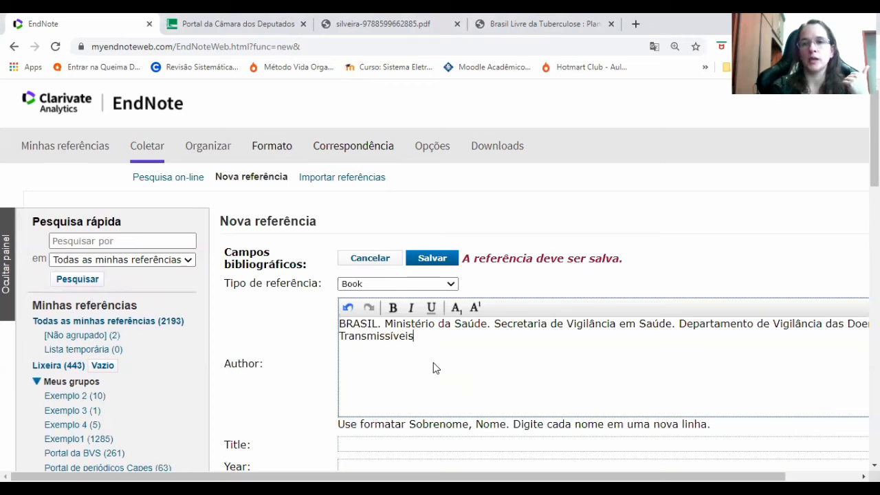
left_click(630, 39)
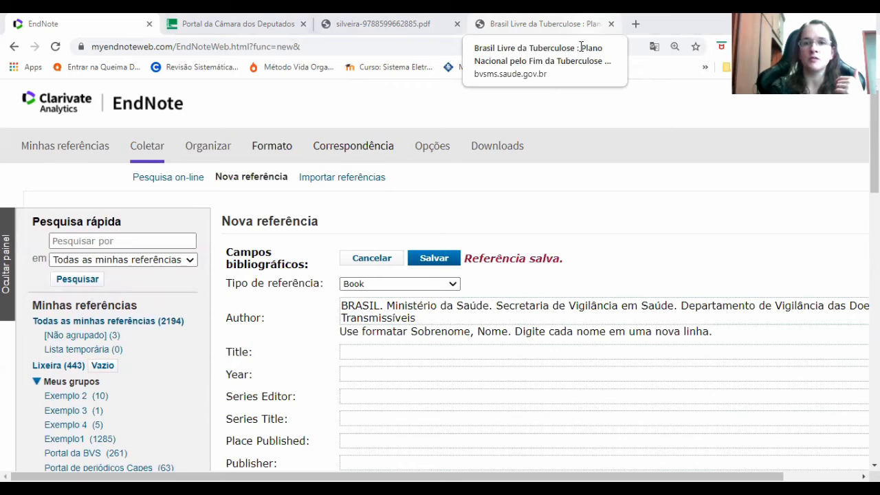
Check the issuing bodies on the title page of the Brasil Livre da Tuberculose PDF, and add a comma at the end of the author entry.
left_click(577, 24)
scroll(560, 173, "down", 1)
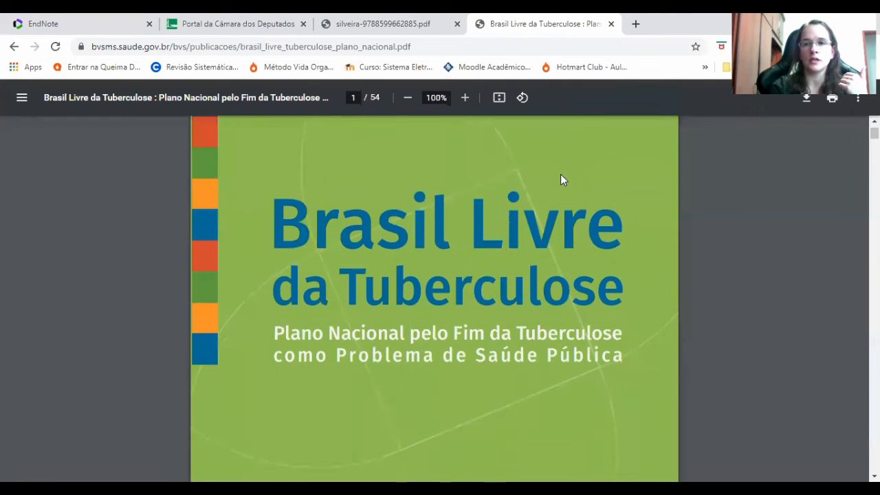
scroll(560, 176, "down", 6)
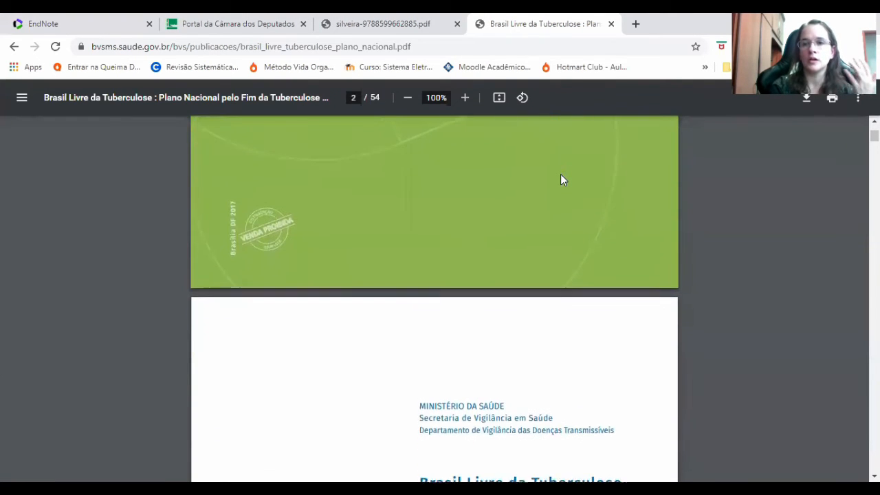
scroll(560, 180, "down", 3)
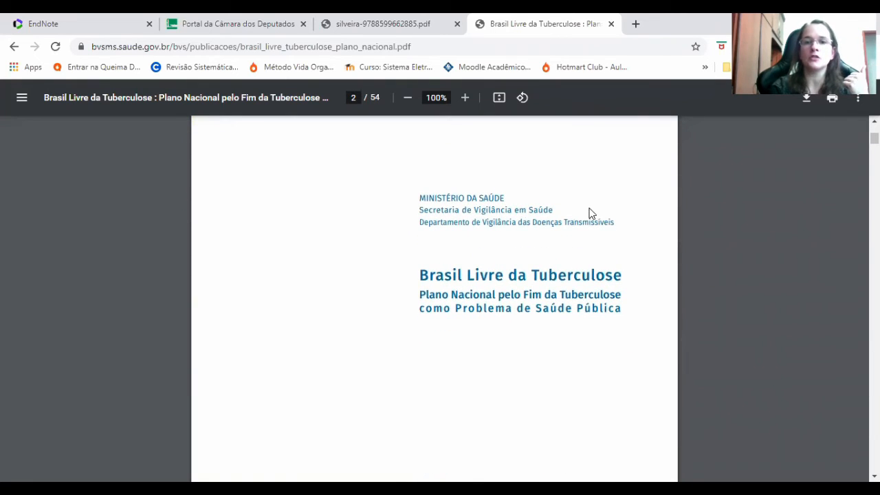
scroll(645, 209, "down", 1)
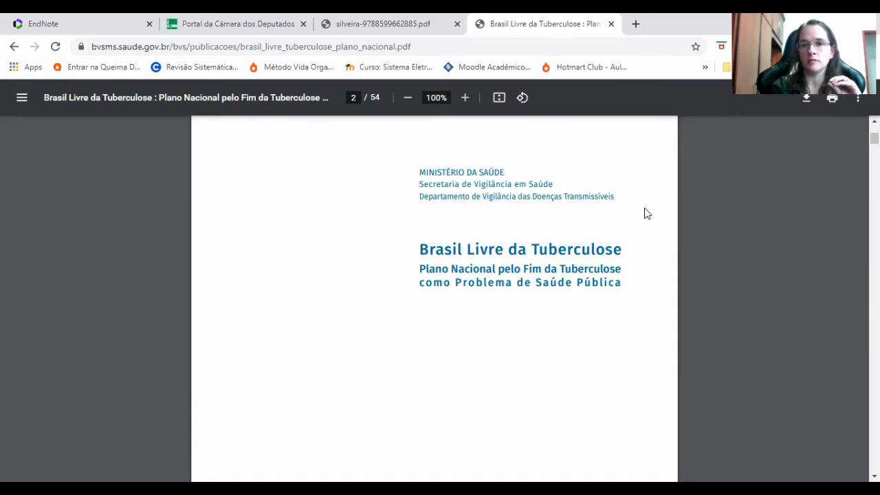
scroll(645, 213, "down", 1)
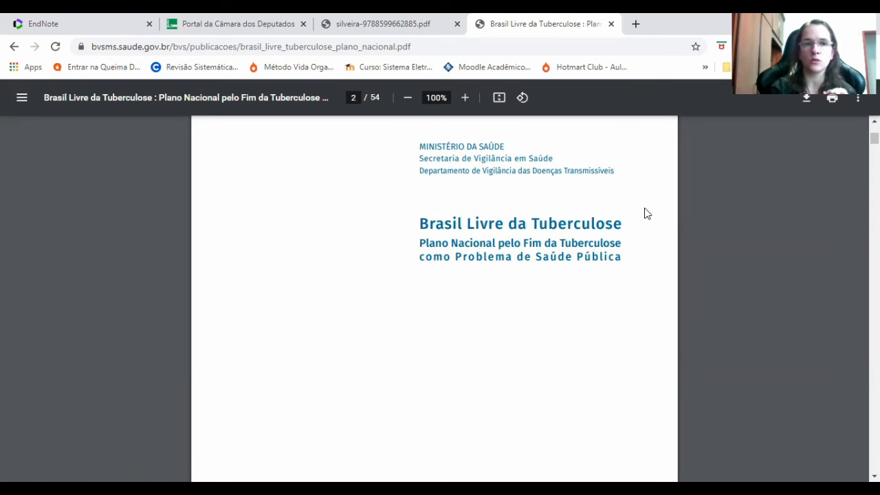
left_click(85, 25)
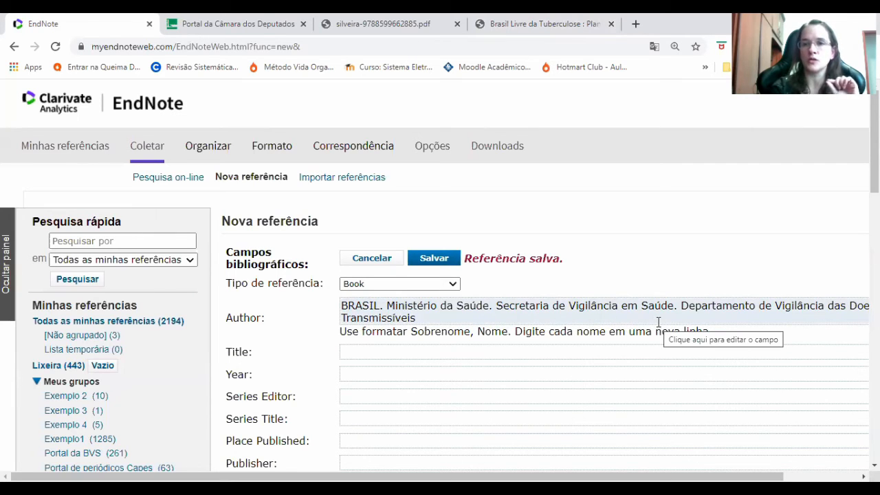
left_click(556, 323)
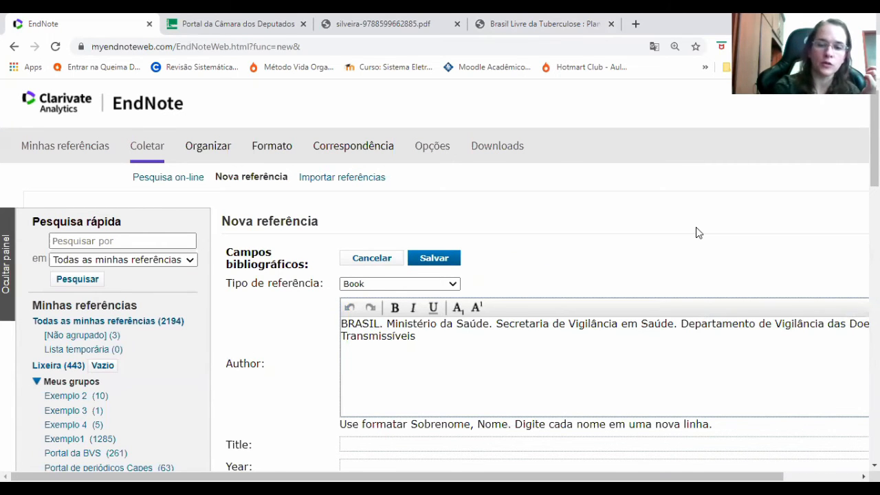
type(",")
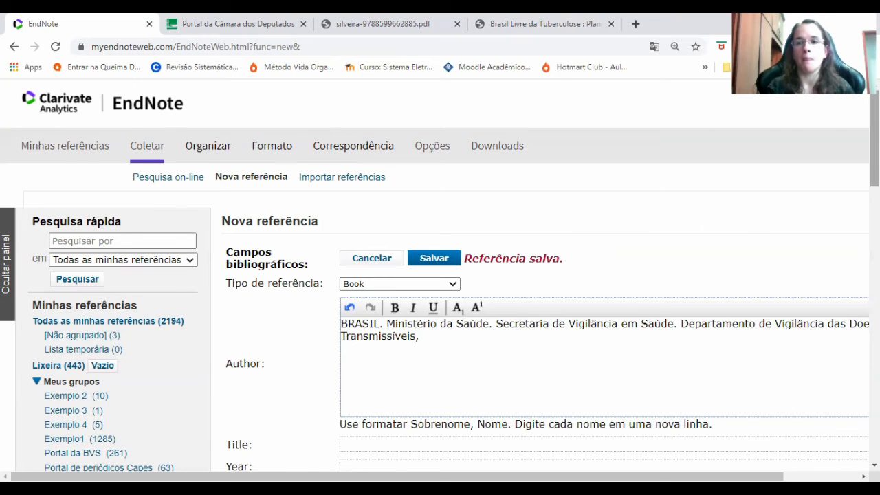
scroll(440, 274, "down", 3)
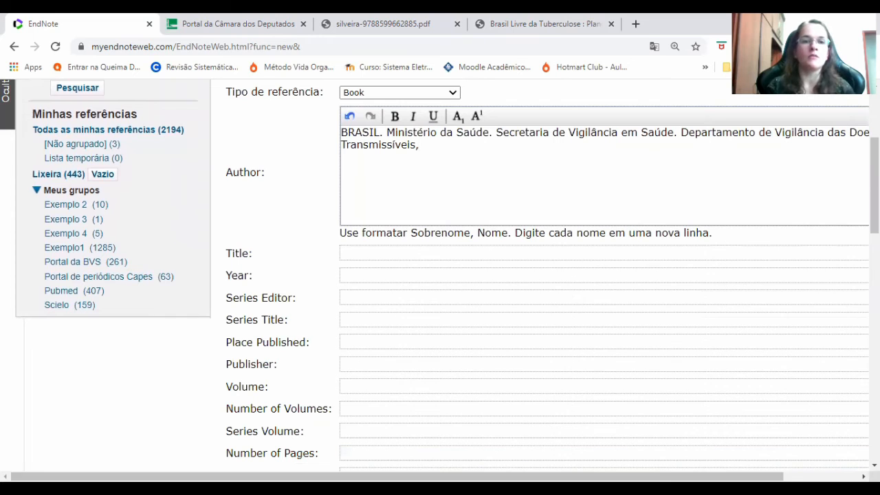
left_click(4, 402)
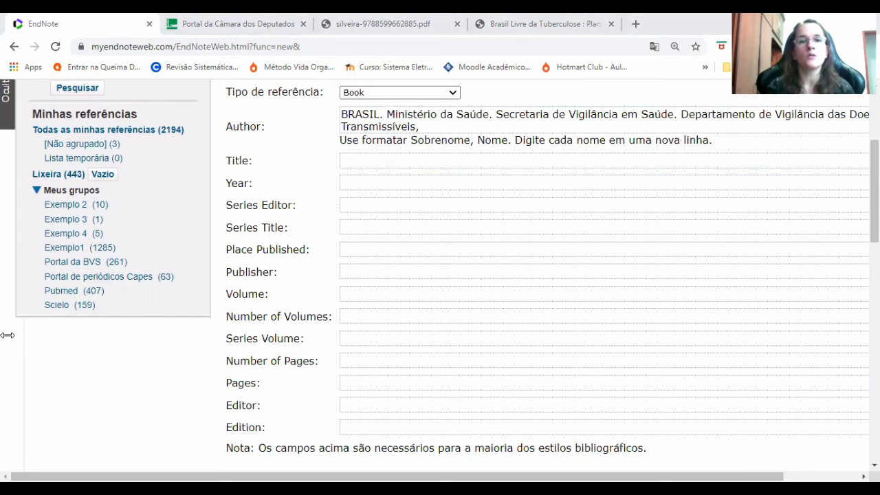
Enter the title "Brasil livre da tuberculose: plano nacional pelo fim da tuberculose como problema de saúde pública." and compare it with the PDF title page.
left_click(374, 165)
type("Brasil livre da tuberculose: plano nacional pelo fim da tuberculose como problema de saúde pública.")
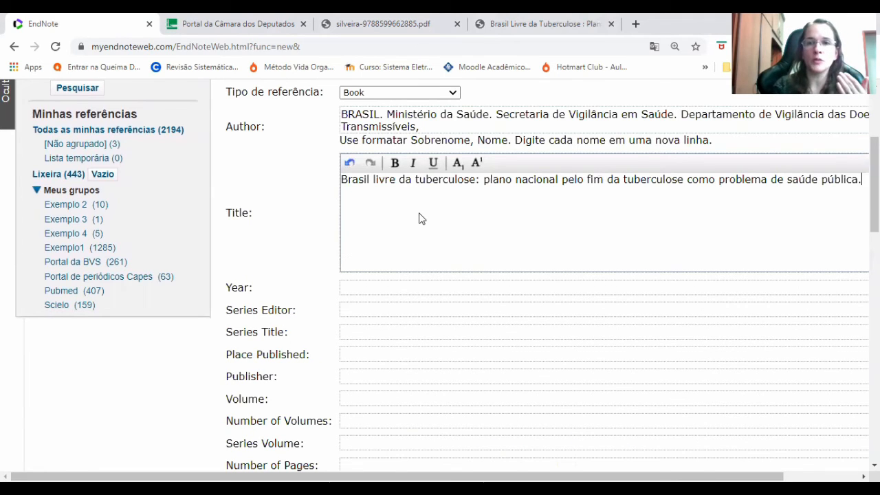
left_click(590, 24)
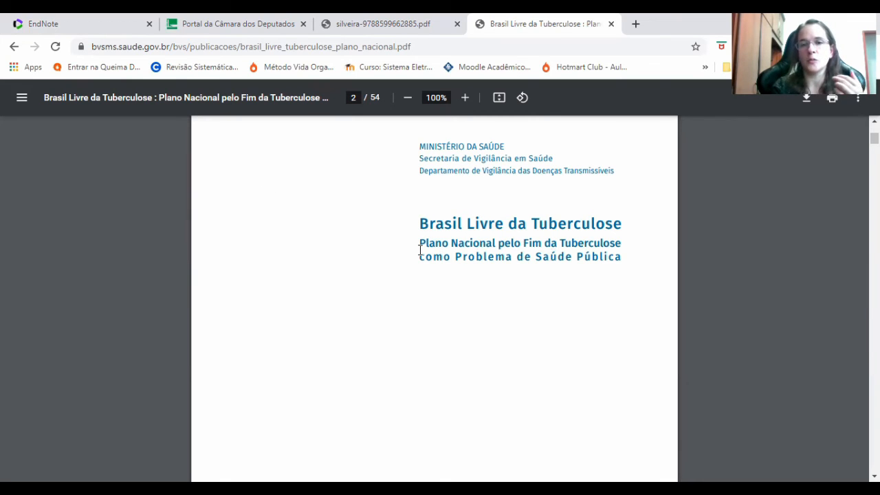
left_click(94, 18)
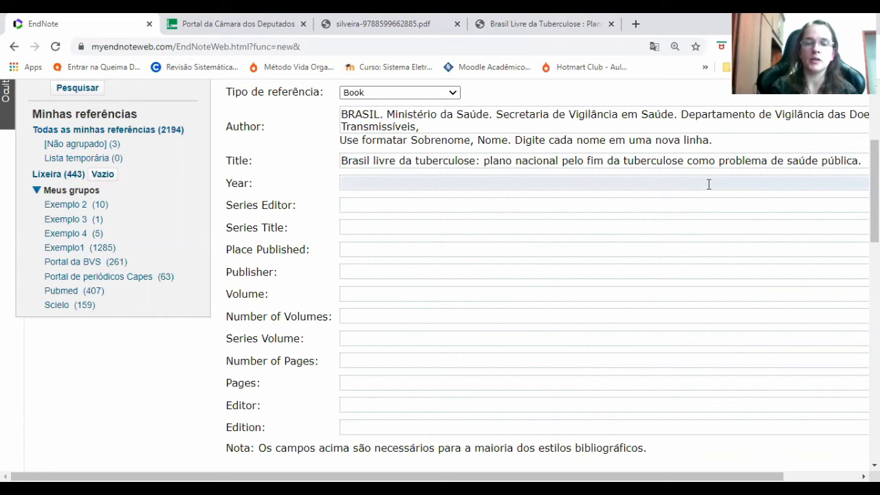
Set the reference's year to 2017 and its place published to "Brasília, DF".
left_click(666, 184)
type("2017")
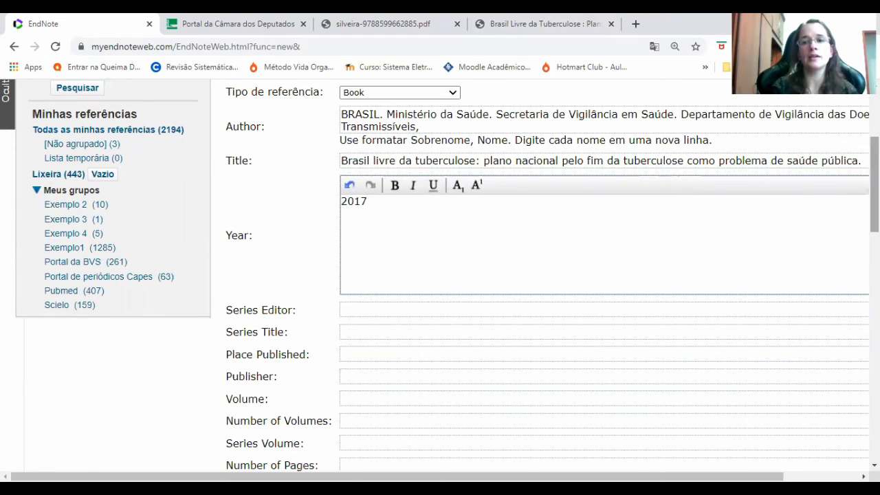
scroll(859, 257, "down", 1)
scroll(859, 258, "down", 2)
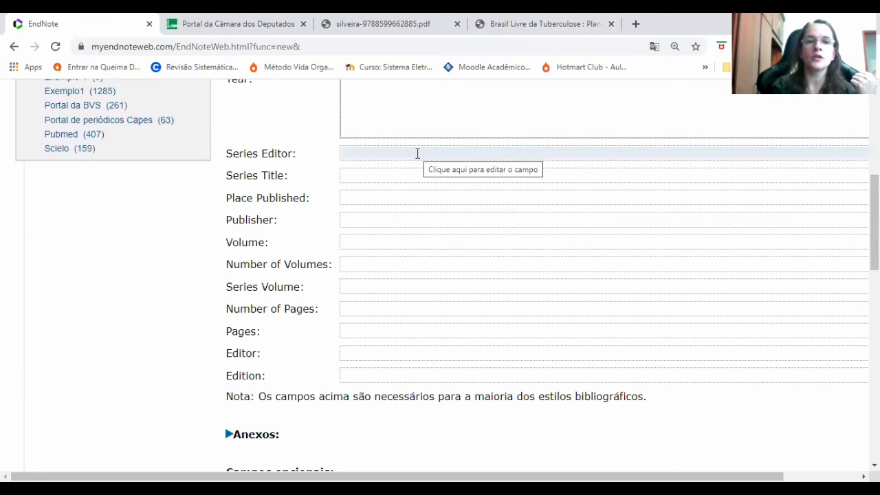
left_click(385, 198)
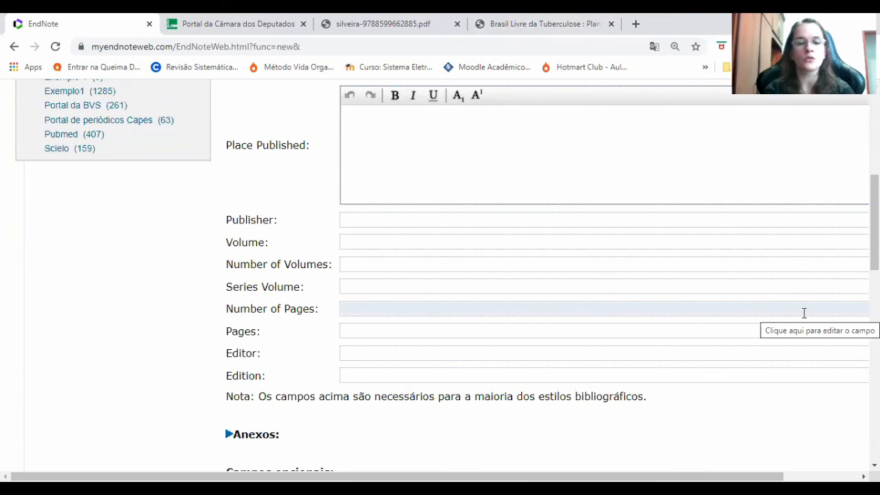
type("Bras")
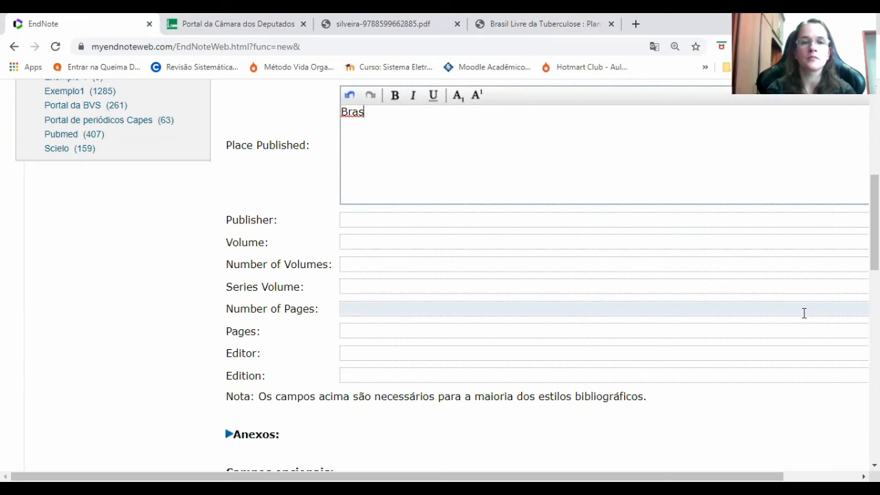
type("ília, DF")
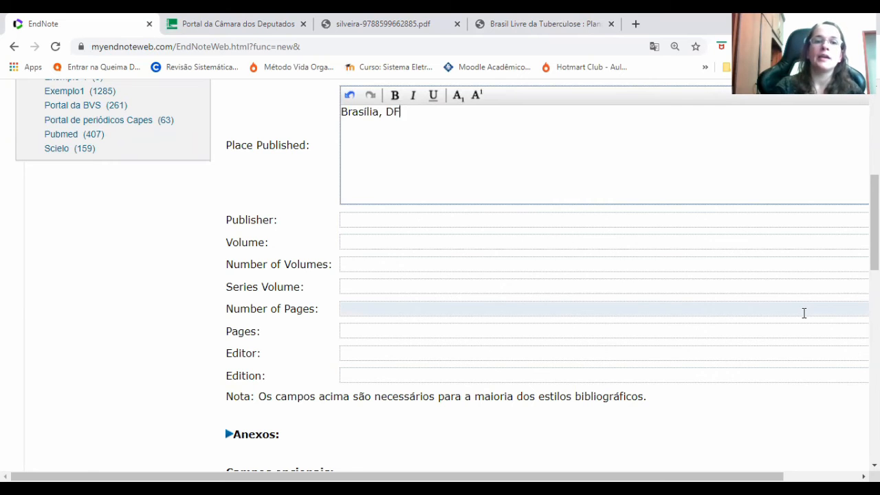
left_click(493, 222)
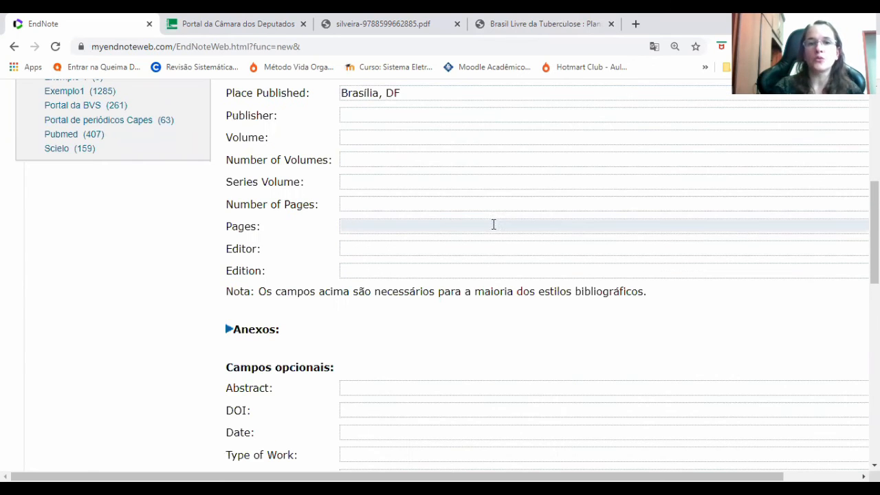
Look for the publisher's name in the copyright line and catalogue record on the PDF's imprint page.
left_click(426, 117)
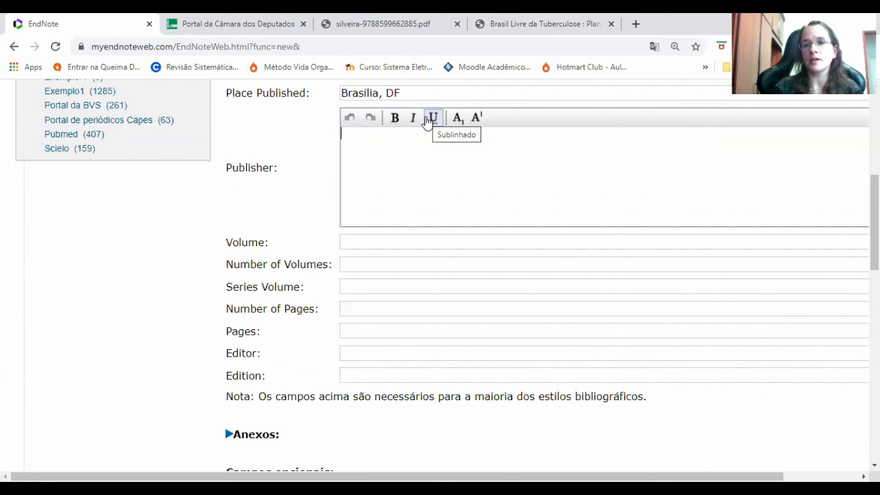
left_click(433, 118)
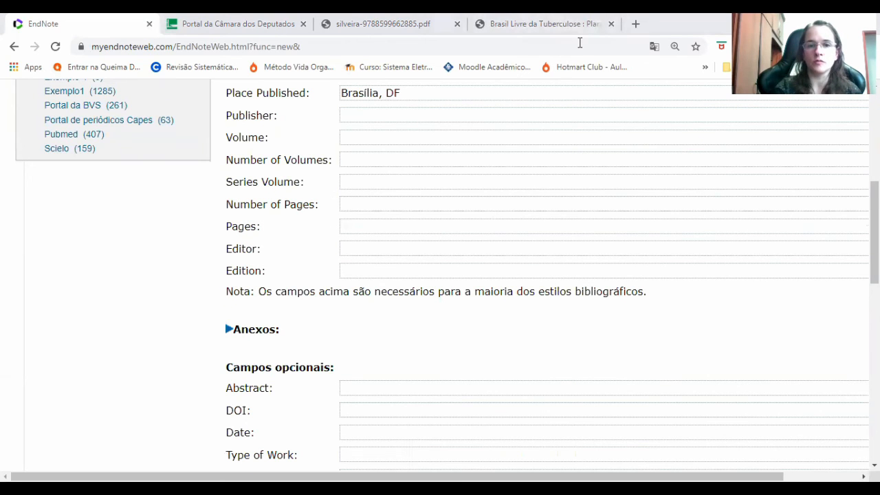
left_click(571, 24)
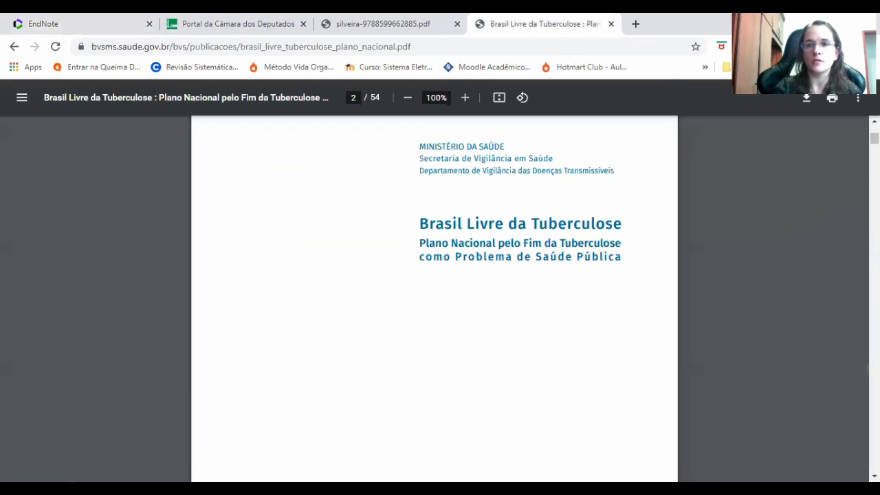
left_click_drag(874, 138, 875, 142)
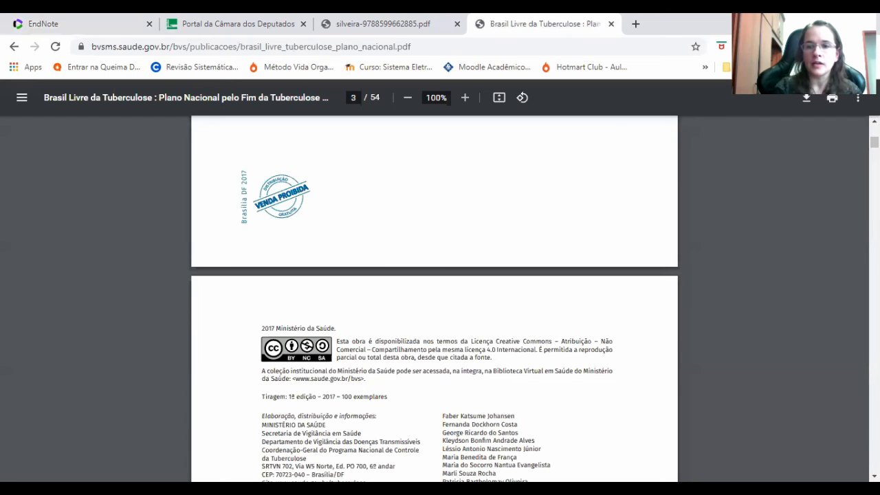
scroll(312, 275, "down", 3)
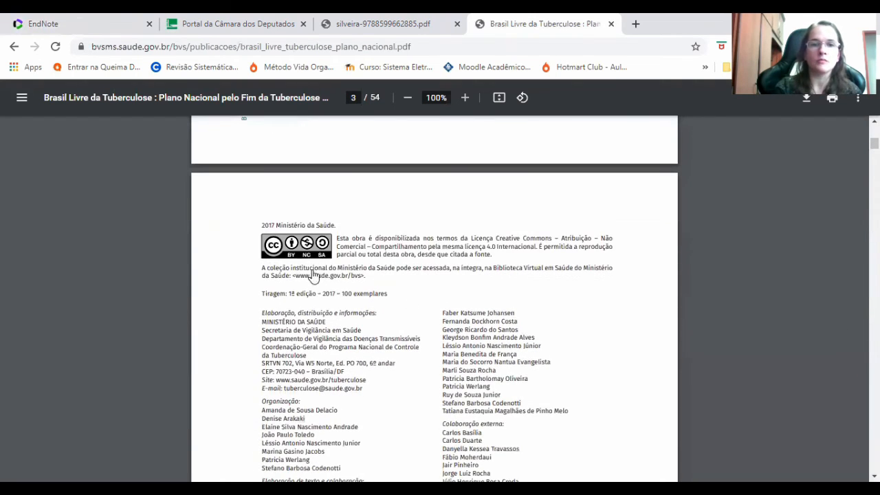
left_click_drag(275, 224, 336, 225)
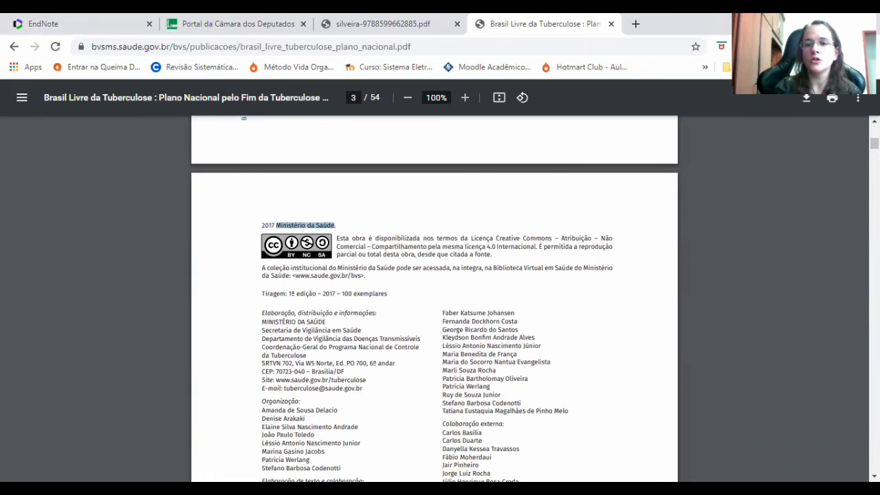
scroll(435, 300, "down", 10)
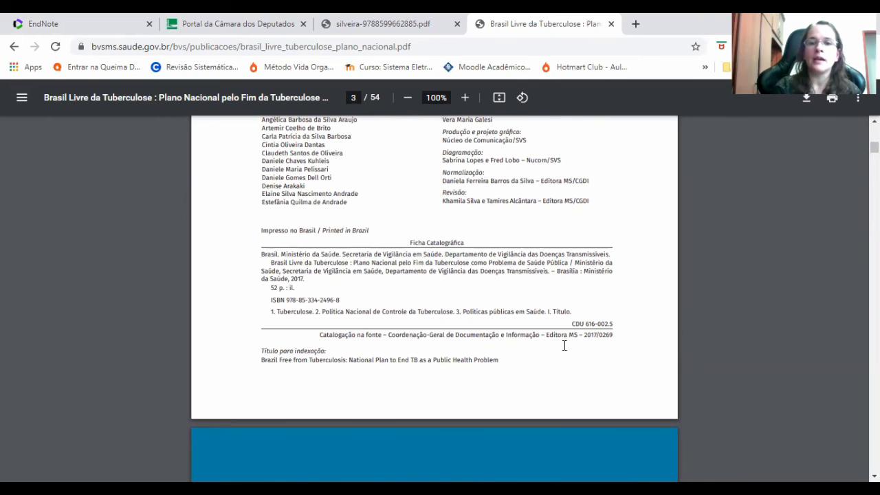
left_click_drag(548, 336, 582, 335)
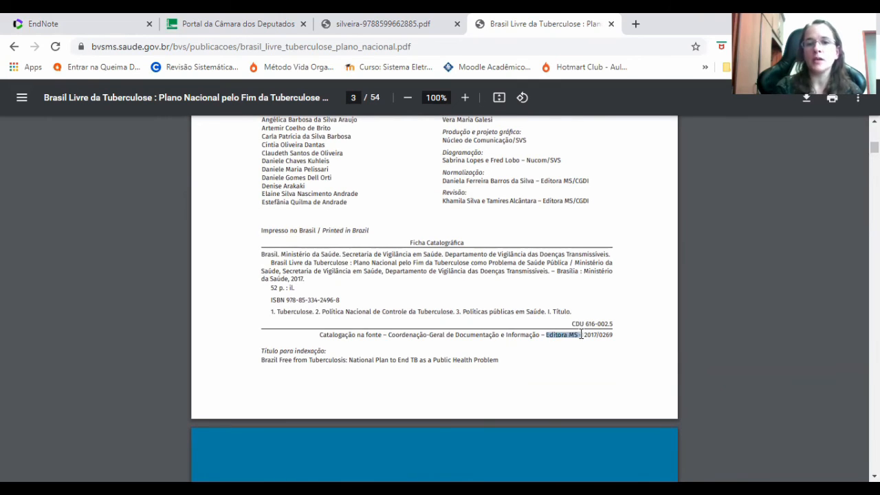
left_click(581, 334)
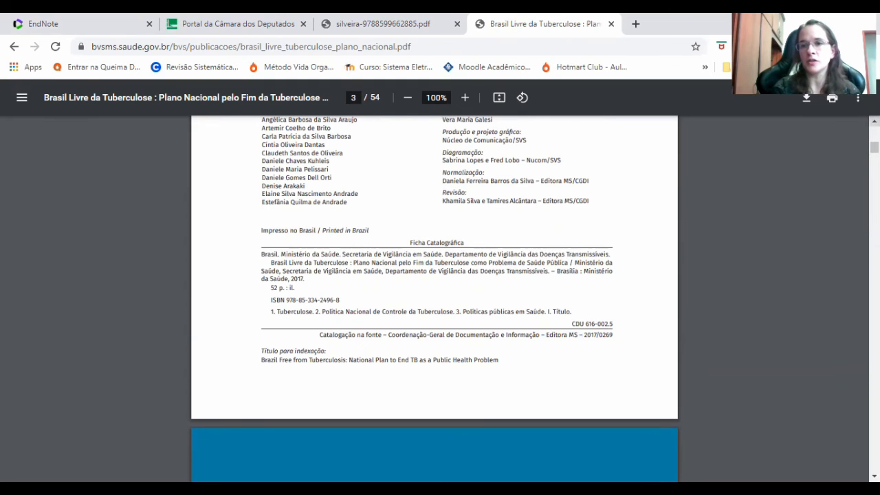
Go back through the PDF's credits to the title page and review the ministry and department names there.
left_click(874, 121)
left_click(875, 122)
left_click(874, 122)
left_click(874, 122)
left_click(874, 121)
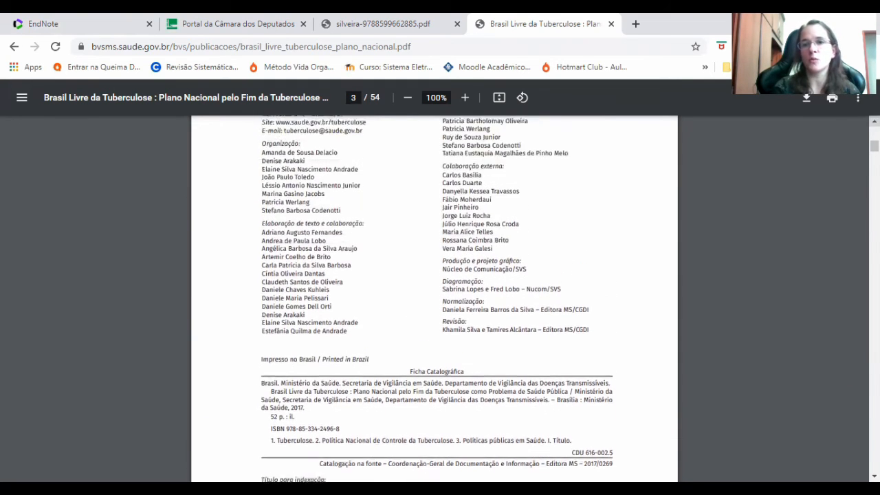
left_click(874, 121)
left_click(874, 122)
left_click(874, 121)
left_click(874, 121)
scroll(434, 299, "up", 3)
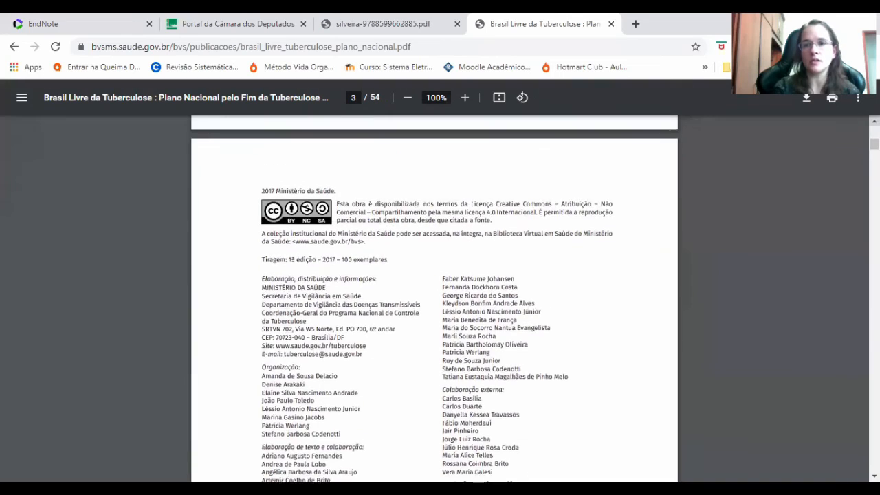
scroll(435, 299, "up", 4)
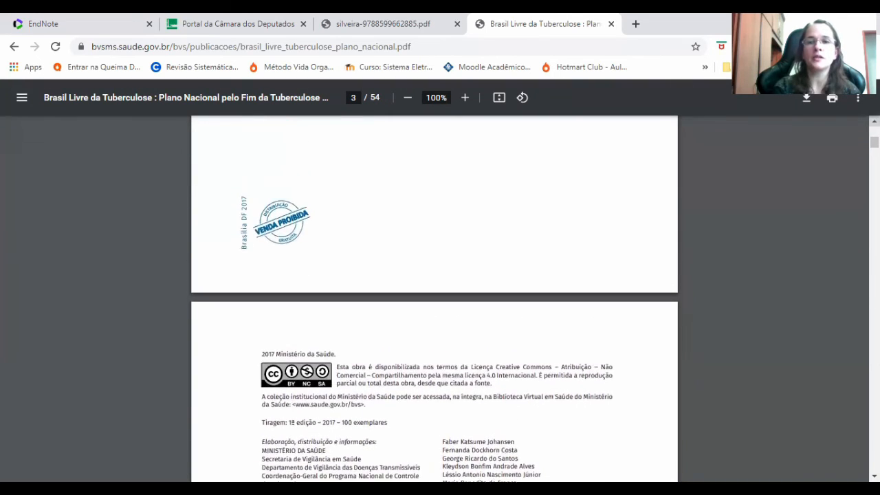
scroll(435, 299, "up", 5)
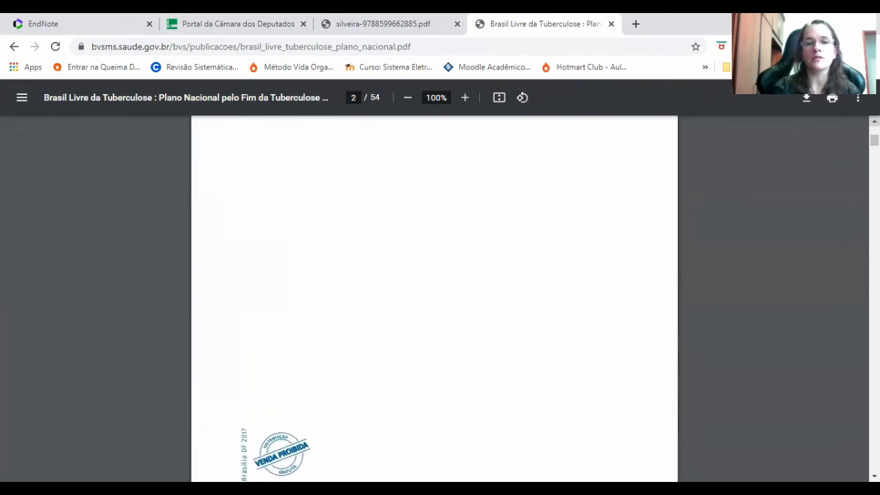
scroll(434, 299, "up", 1)
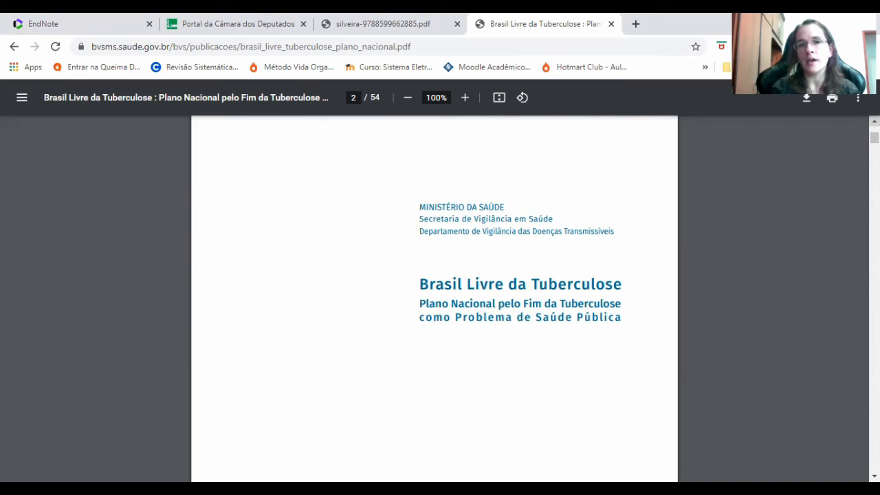
Return to the new book reference in EndNote and enter "Ministério da Saúde" as its publisher.
left_click(26, 19)
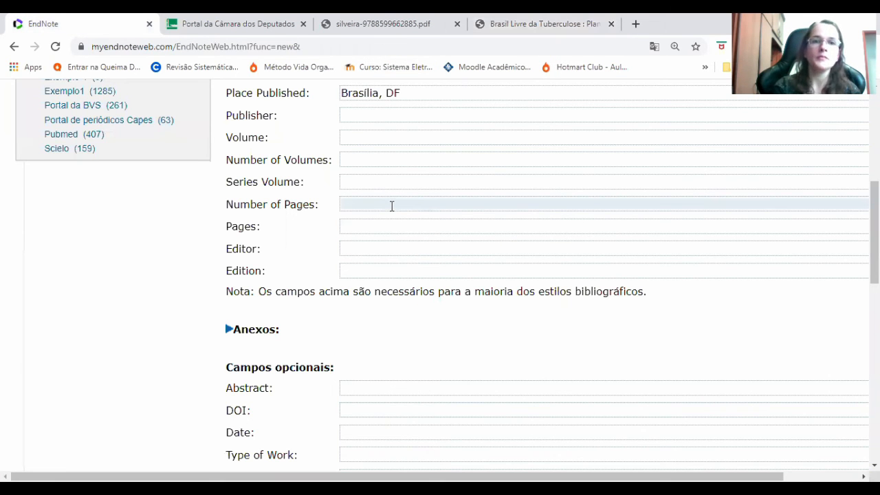
left_click(359, 120)
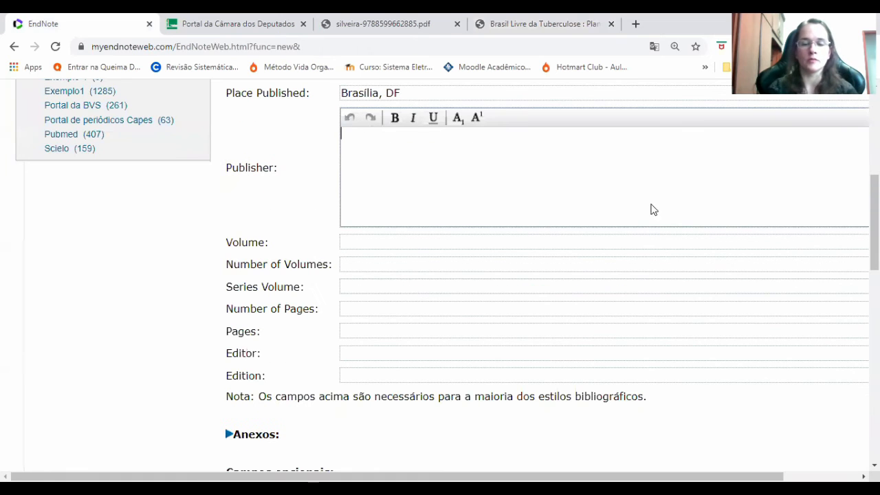
type("Ministéri")
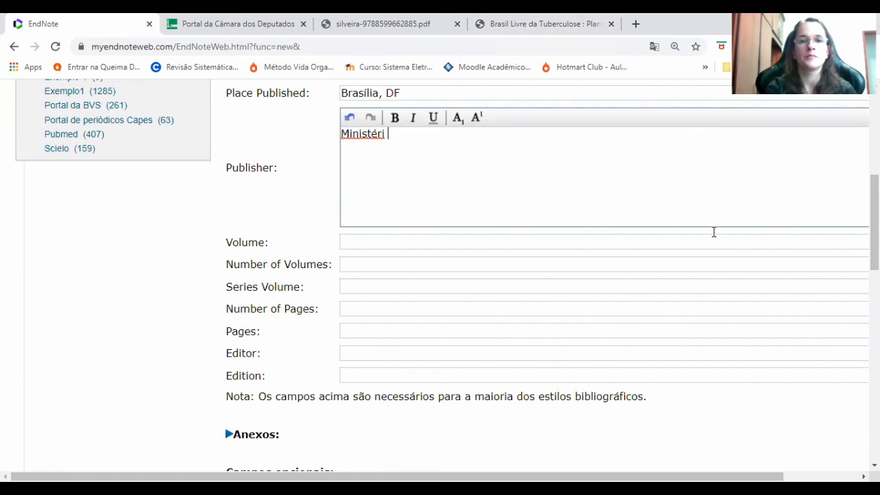
type("o da Saúde")
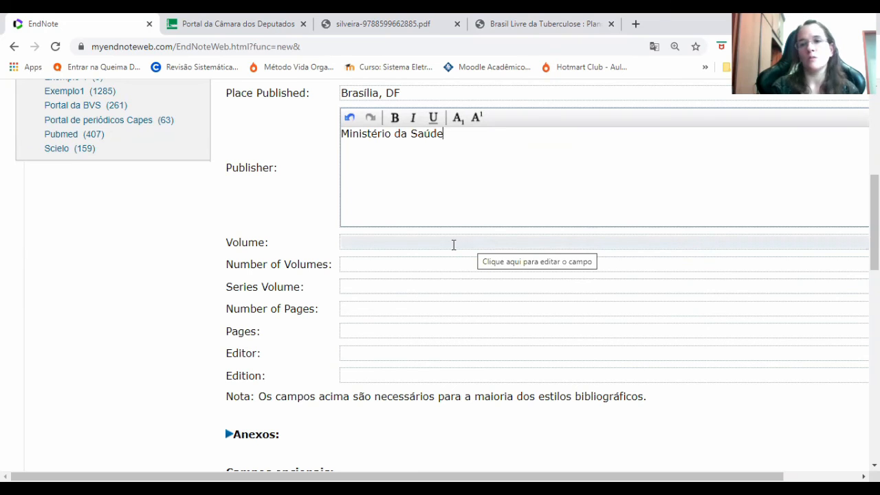
left_click(420, 306)
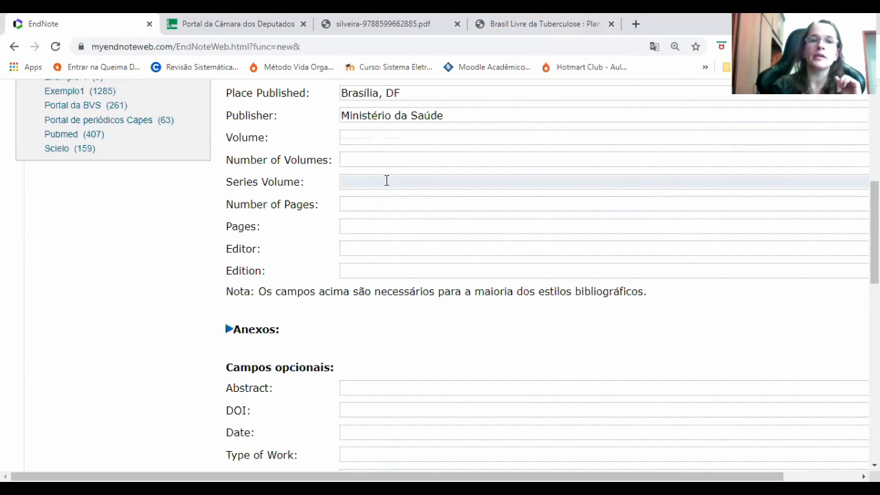
left_click(404, 204)
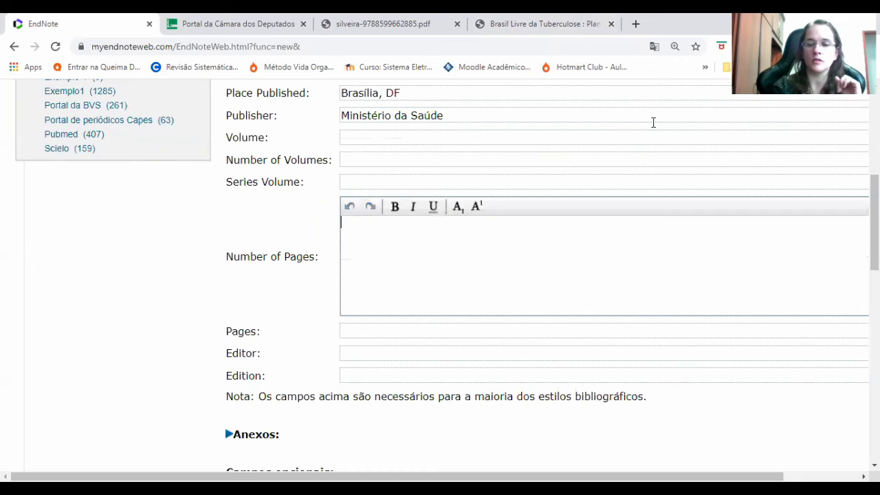
type("58")
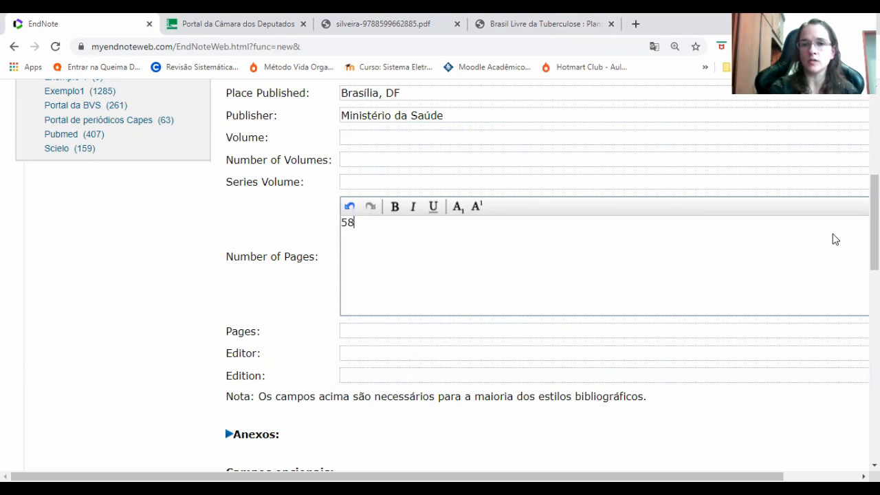
key("BackSpace")
key("BackSpace")
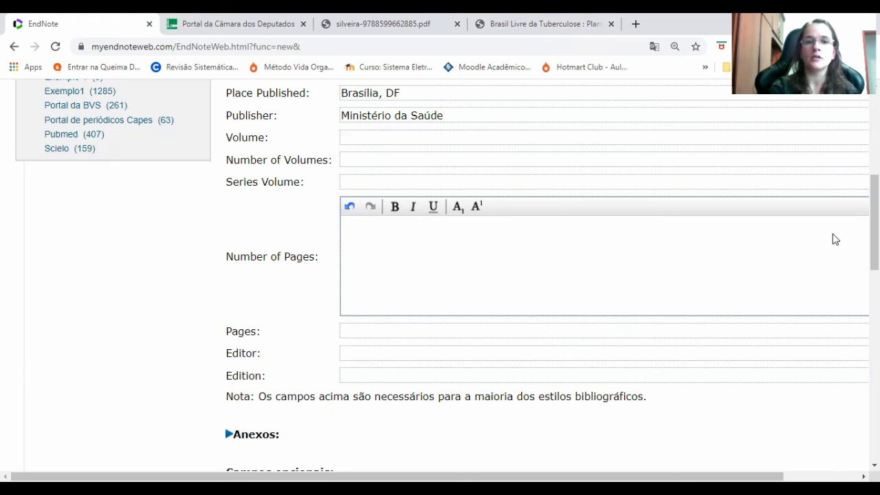
scroll(835, 238, "down", 1)
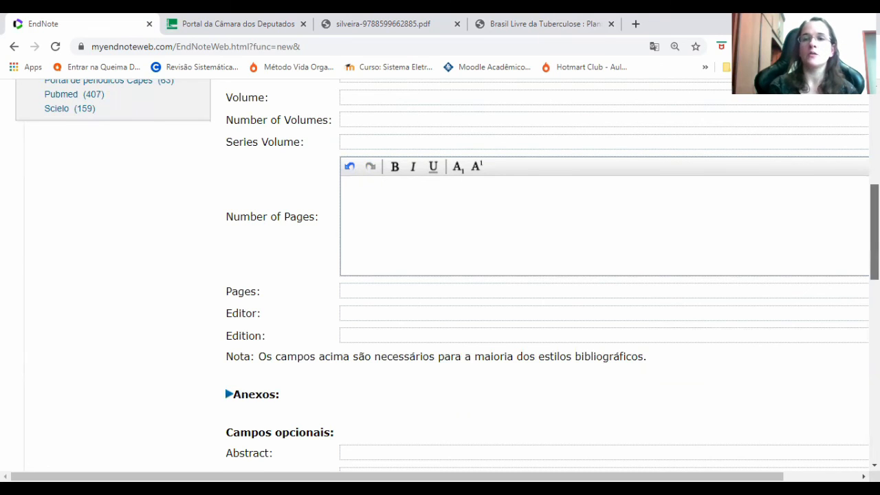
scroll(447, 275, "down", 1)
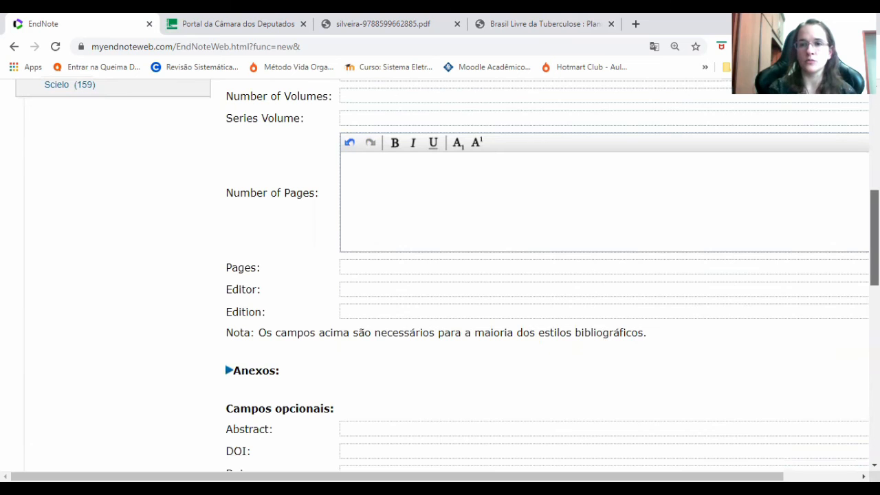
scroll(447, 274, "down", 3)
scroll(447, 275, "down", 7)
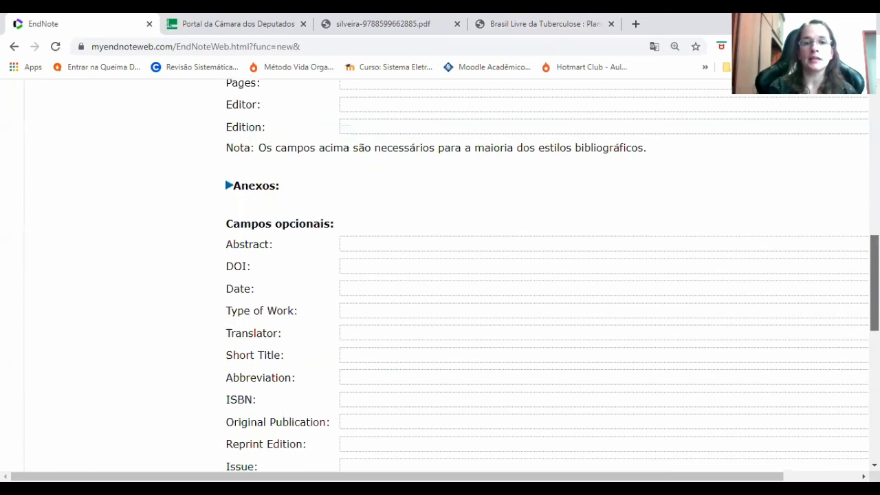
scroll(447, 274, "down", 5)
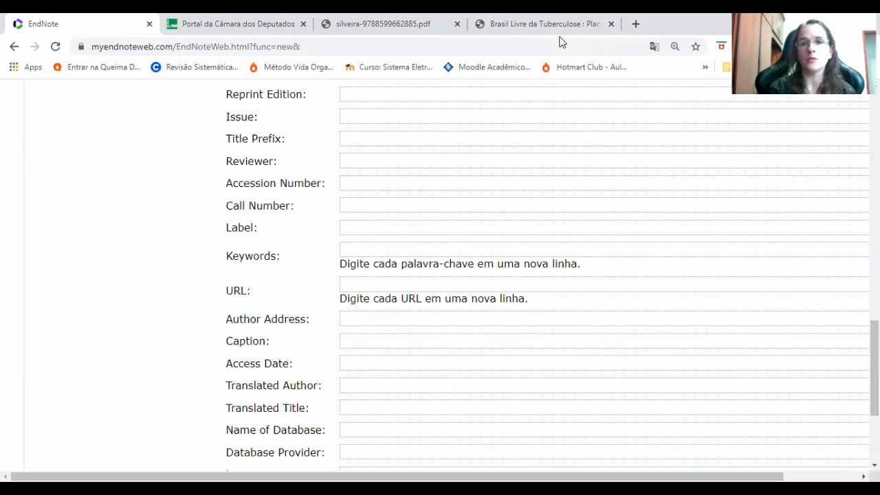
left_click(543, 24)
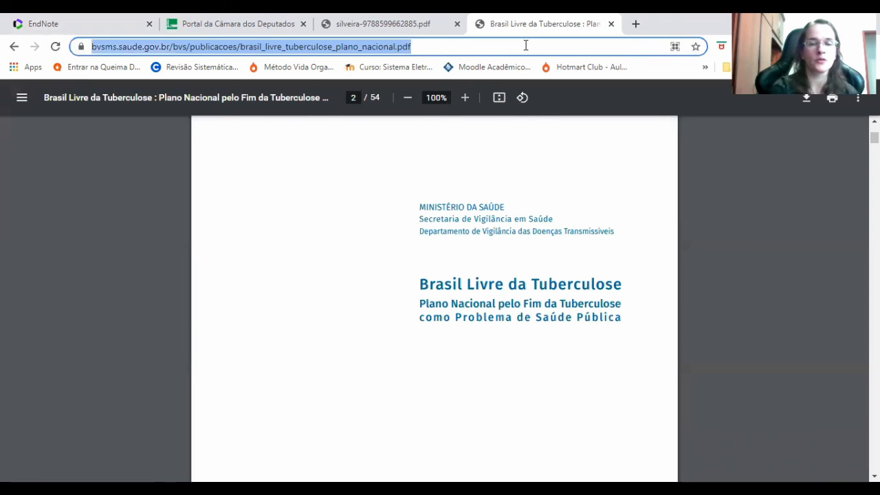
left_click(45, 25)
left_click(371, 184)
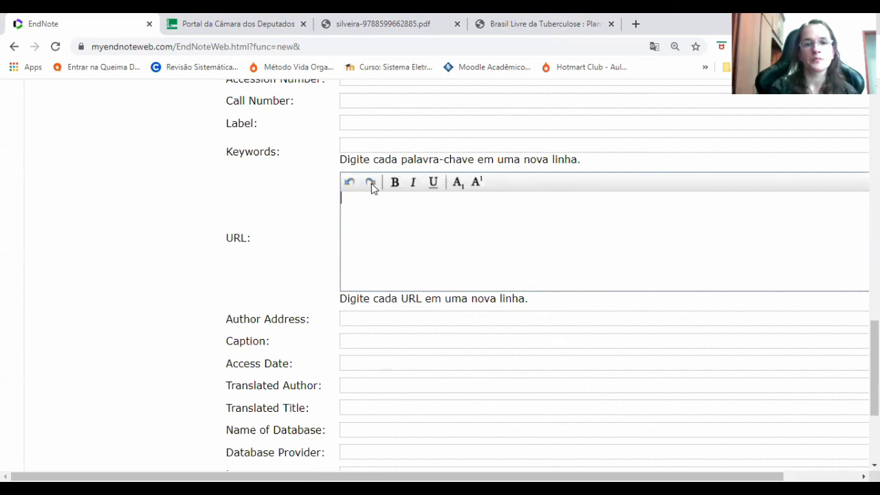
type("https://bvsms.saude.gov.br/bvs/publicacoes/brasil_livre_tuberculose_plano_nacional.pdf")
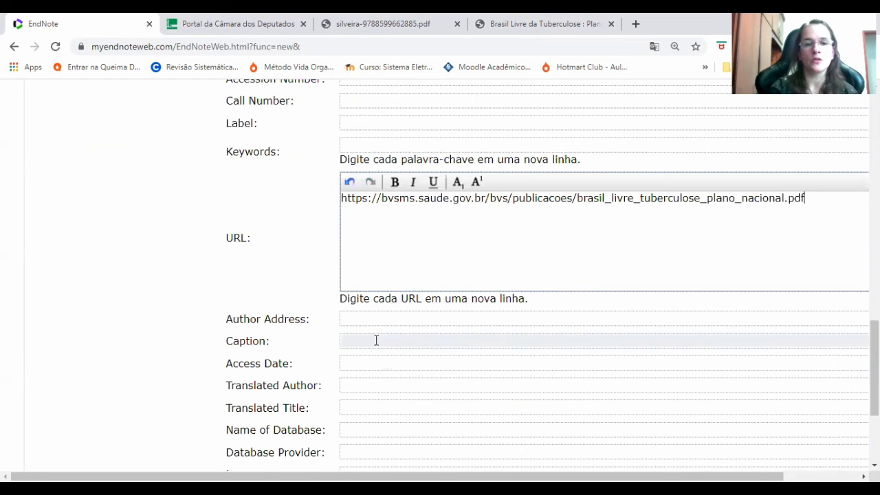
Set the reference's access date to "04 nov. 2021".
left_click(367, 363)
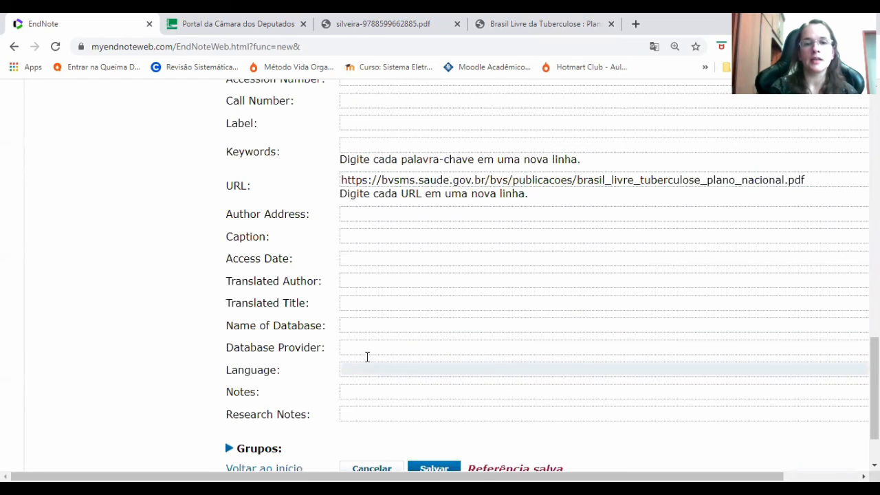
left_click(353, 259)
type("04 n")
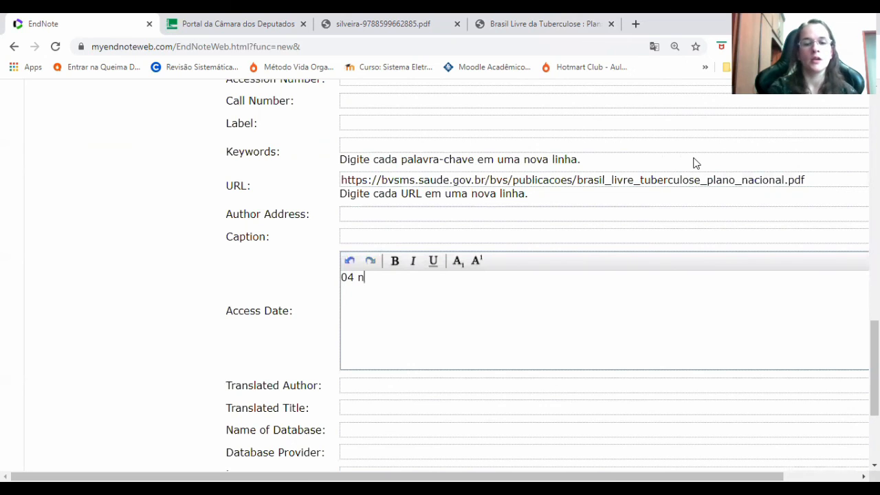
type("ov. 2021")
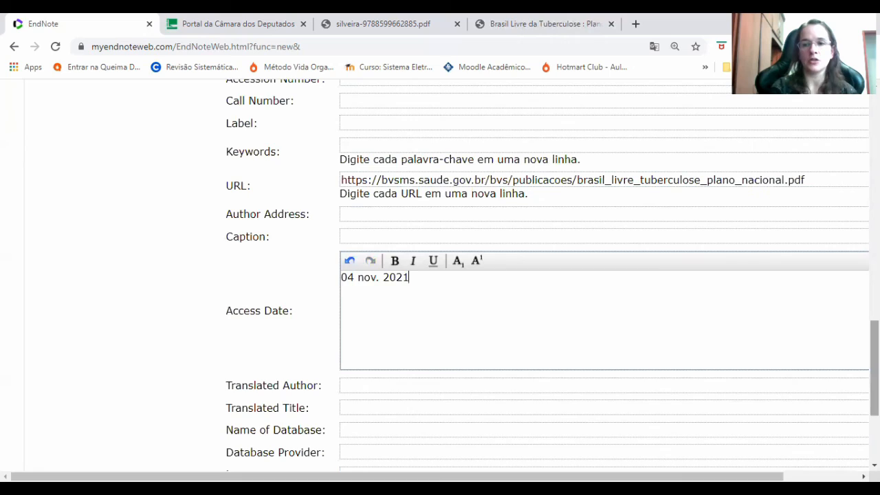
Save the completed book reference for Brasil livre da tuberculose.
scroll(440, 275, "up", 12)
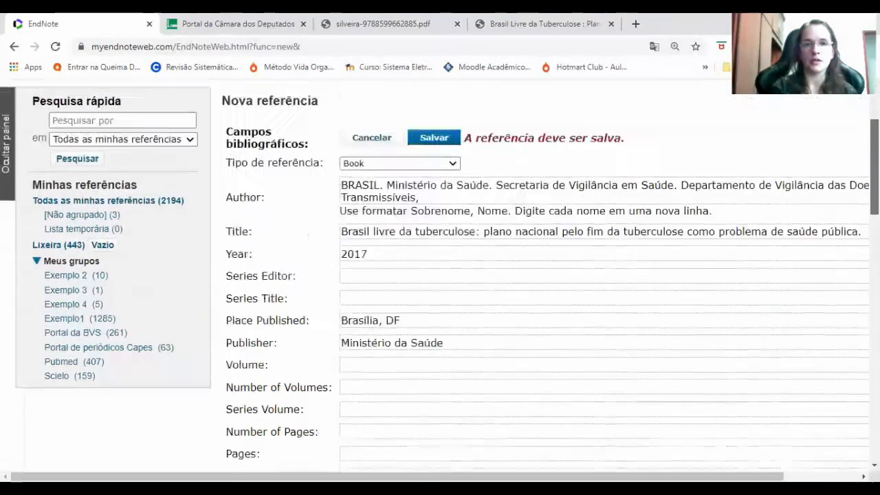
scroll(440, 275, "up", 1)
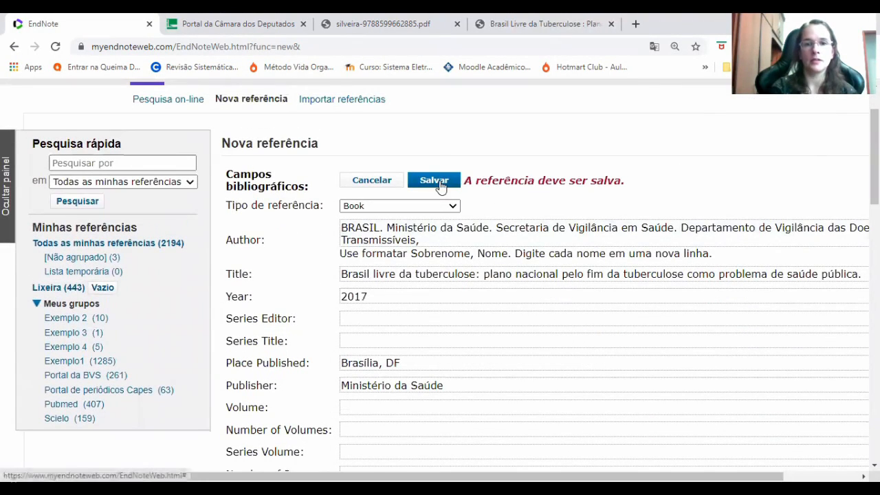
left_click(439, 182)
Show the ungrouped references and review the authors, years and titles of the manually added entries.
left_click(88, 262)
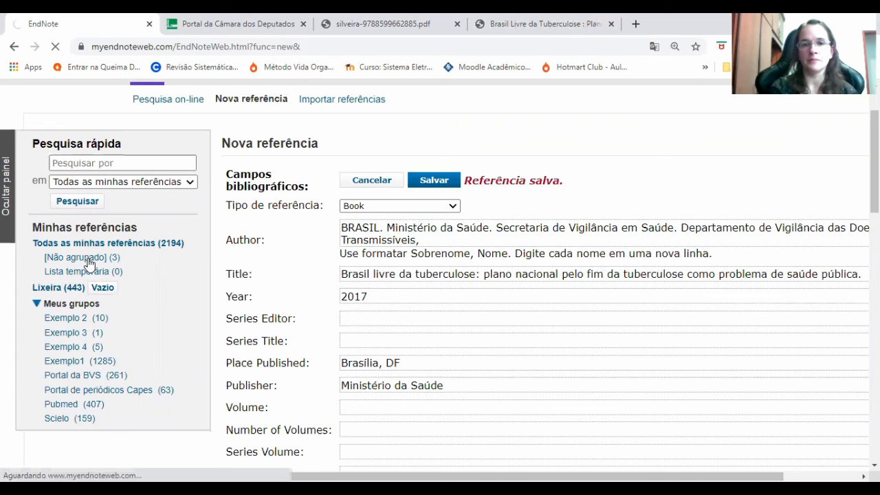
scroll(231, 129, "down", 3)
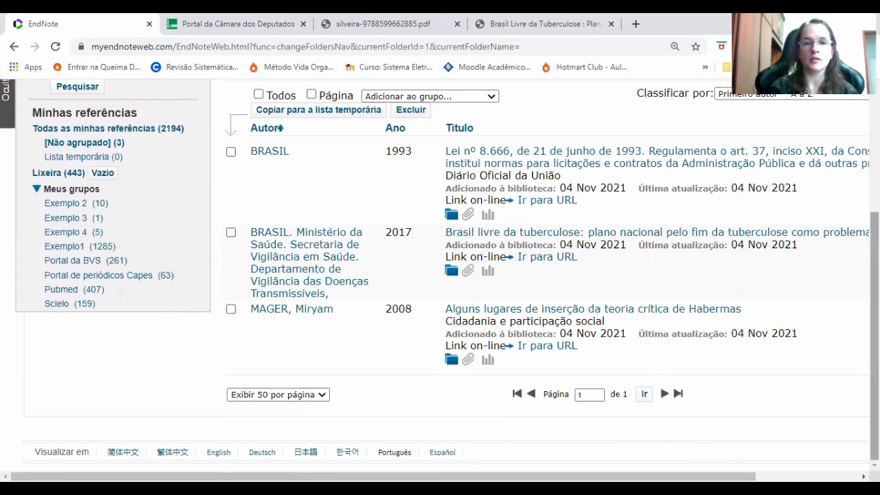
scroll(440, 270, "up", 1)
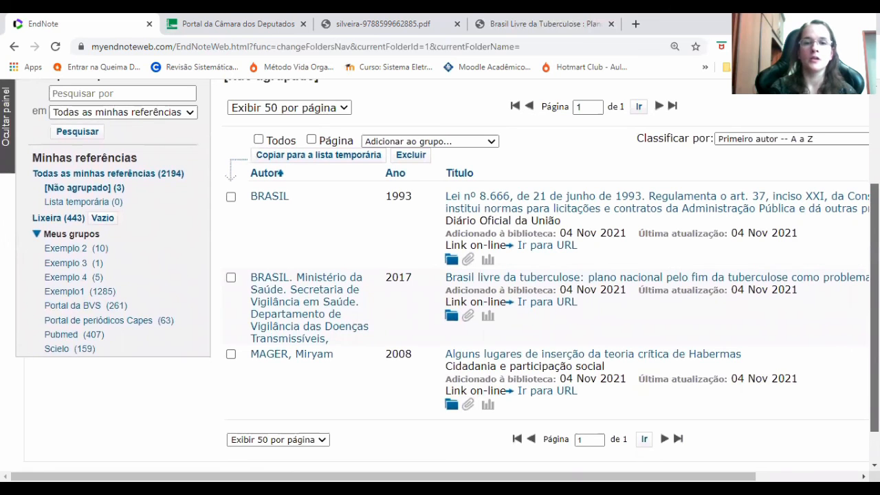
scroll(440, 280, "up", 1)
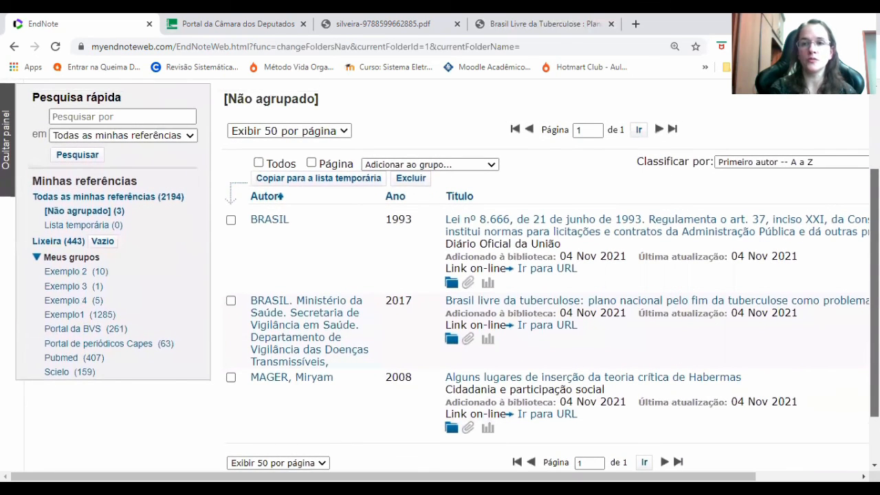
scroll(440, 274, "down", 3)
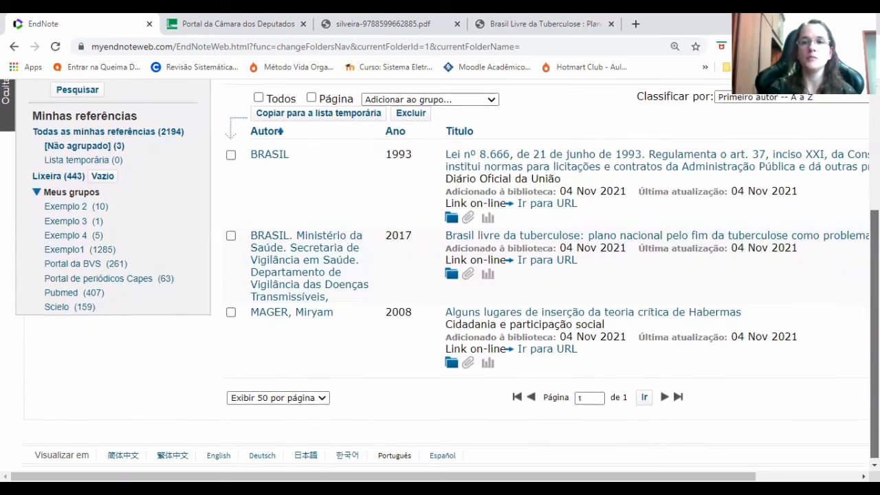
scroll(625, 93, "up", 1)
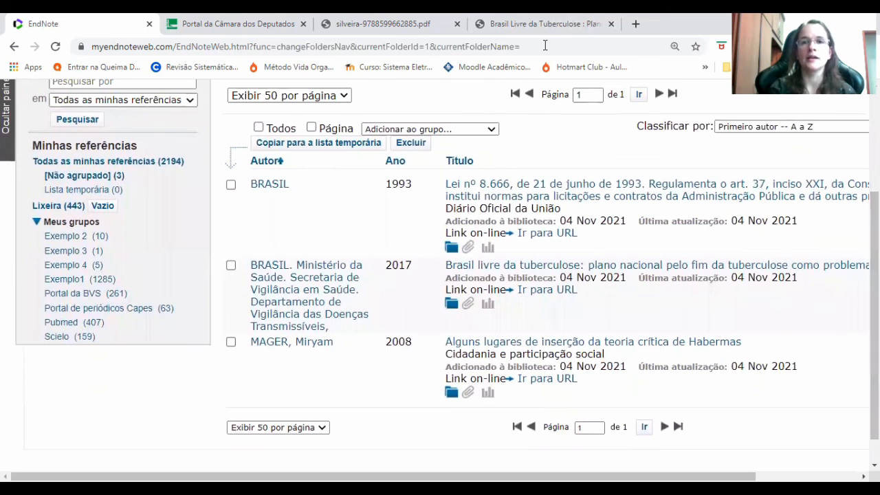